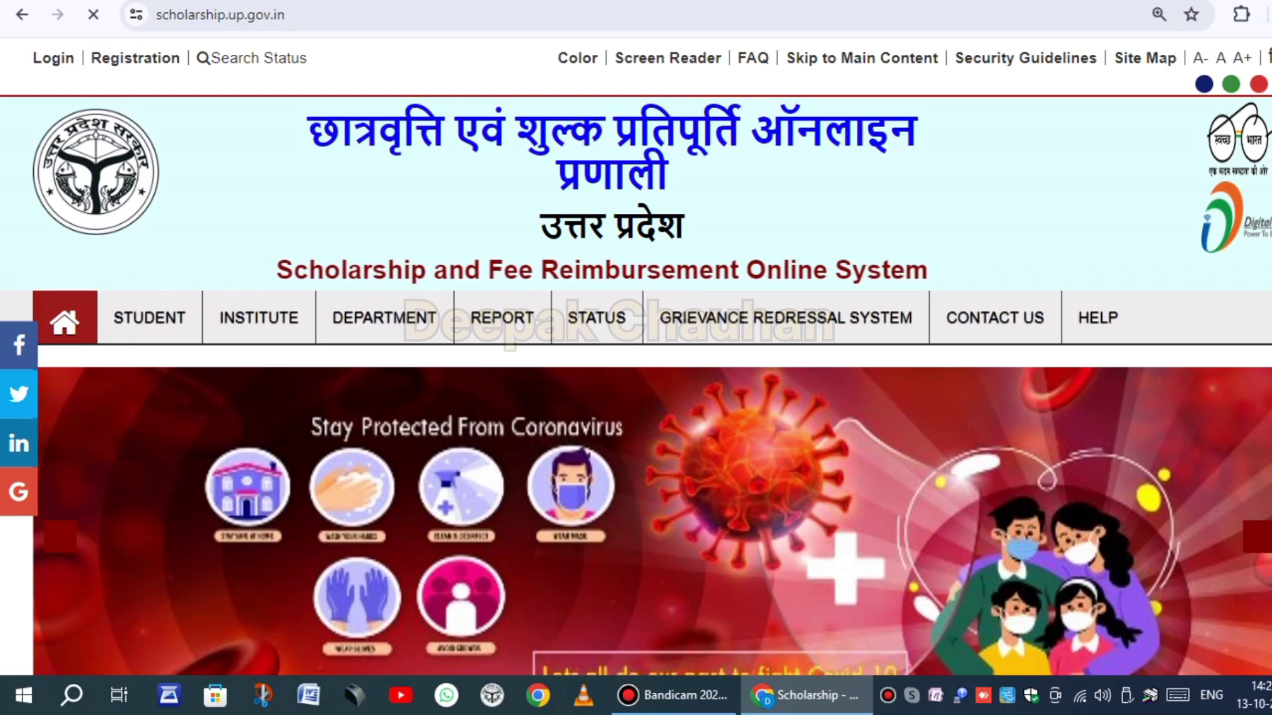
# Open the 2024-25 Student Registration page from the STUDENT menu
pyautogui.moveTo(384, 318)
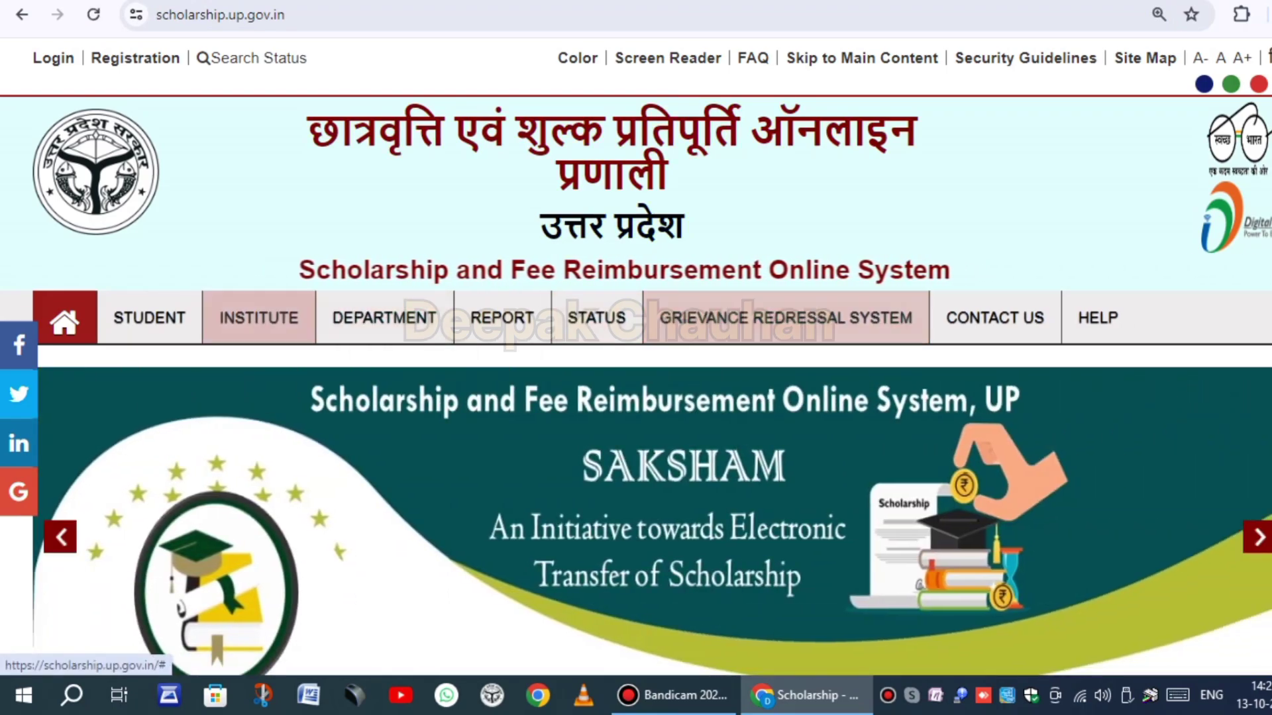
pyautogui.moveTo(149, 318)
pyautogui.scroll(-1, 265, 364)
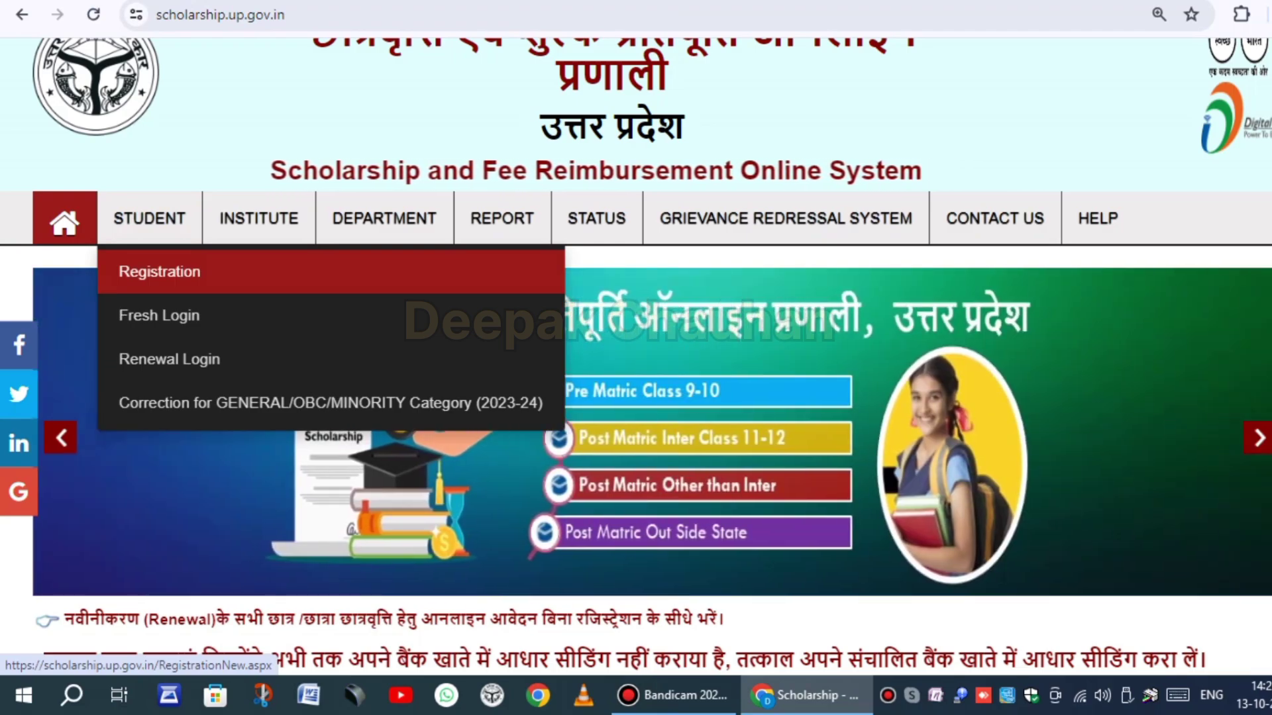
pyautogui.click(159, 272)
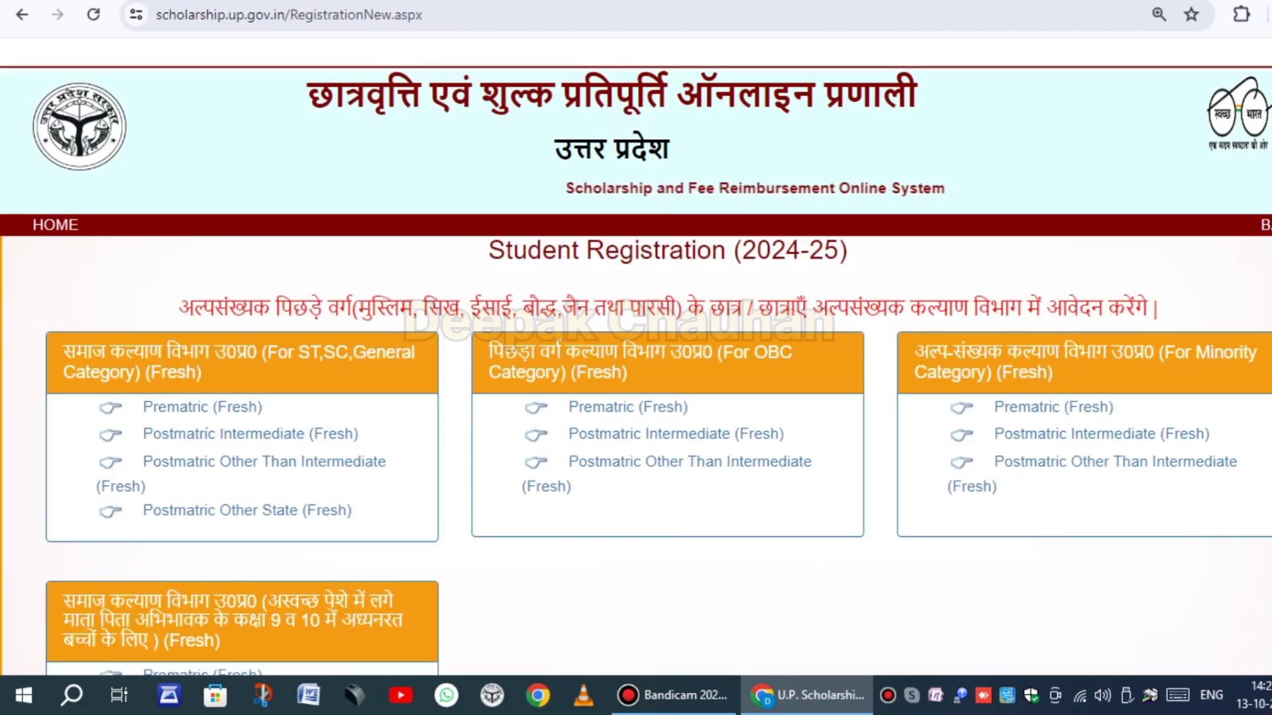
pyautogui.scroll(-2, 636, 358)
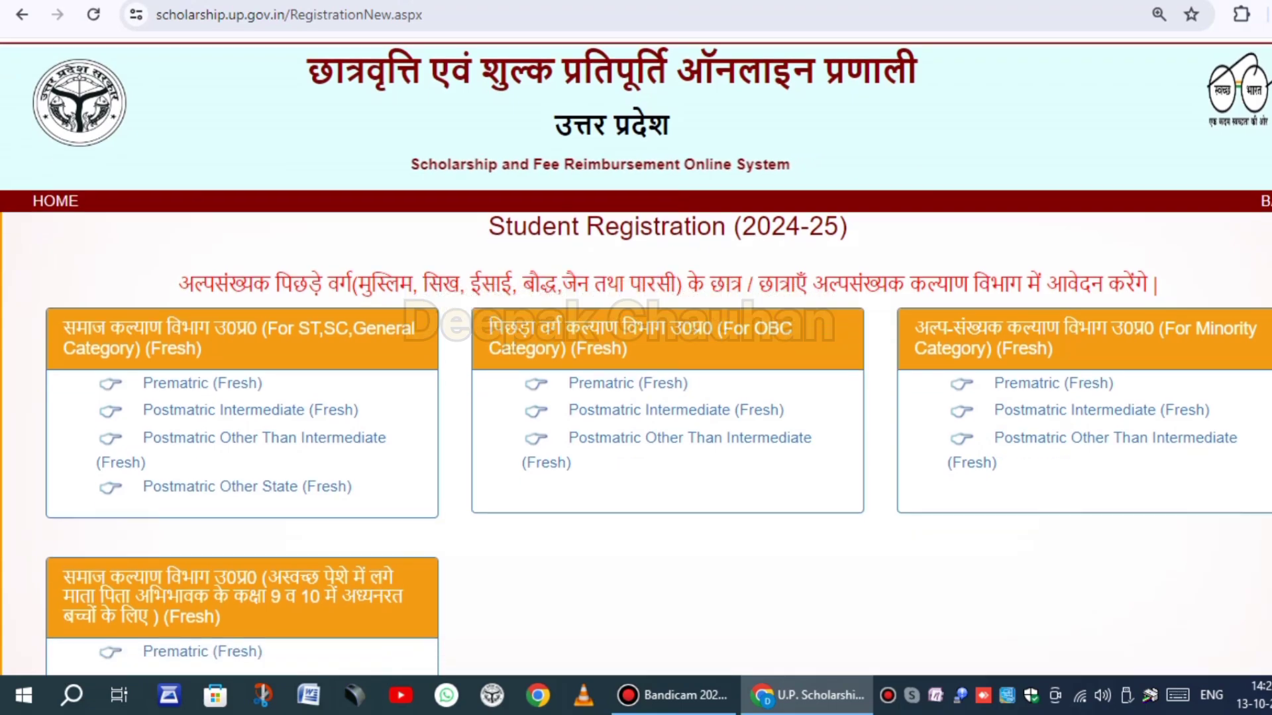
pyautogui.moveTo(63, 252); pyautogui.dragTo(201, 272)
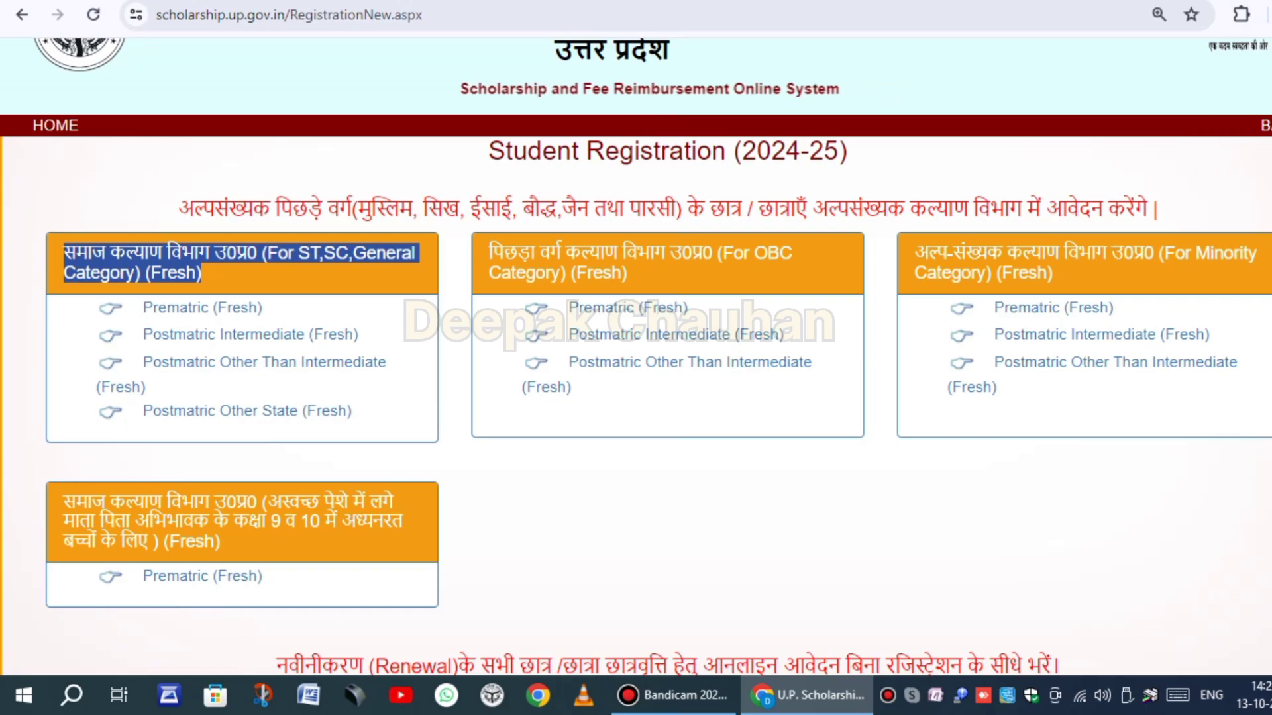
pyautogui.moveTo(489, 252); pyautogui.dragTo(619, 273)
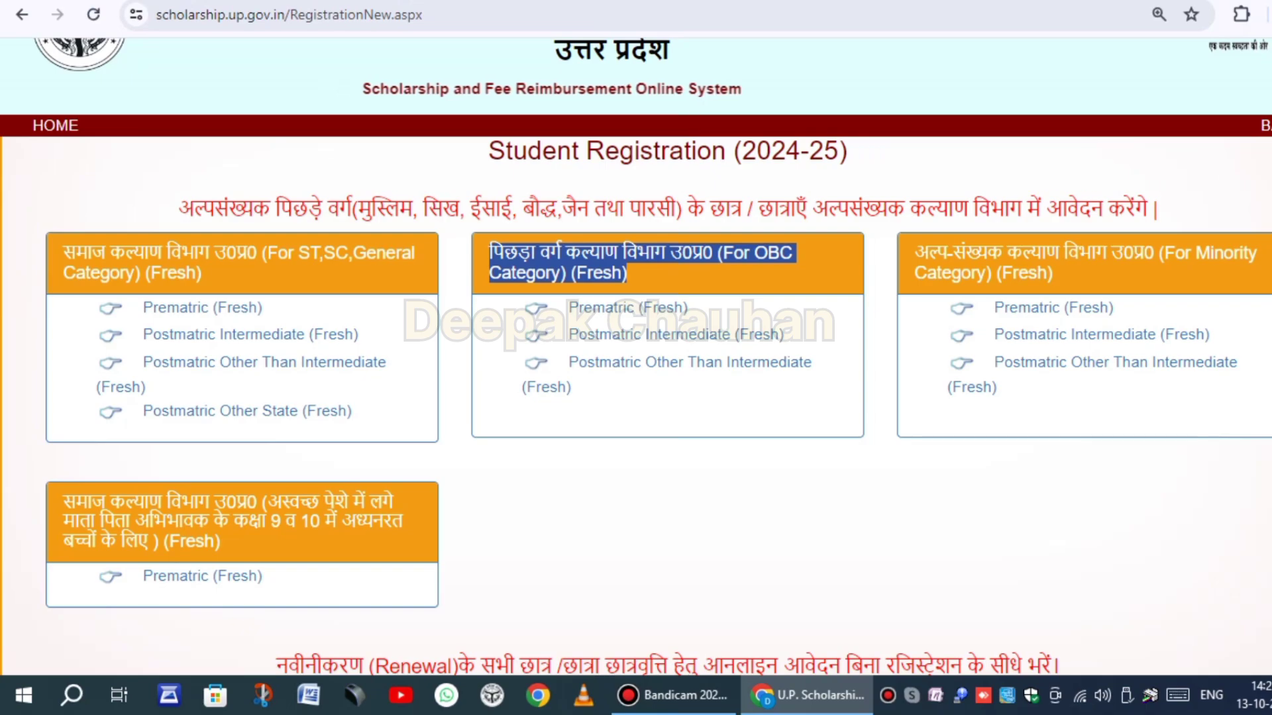
pyautogui.moveTo(916, 252); pyautogui.dragTo(952, 252)
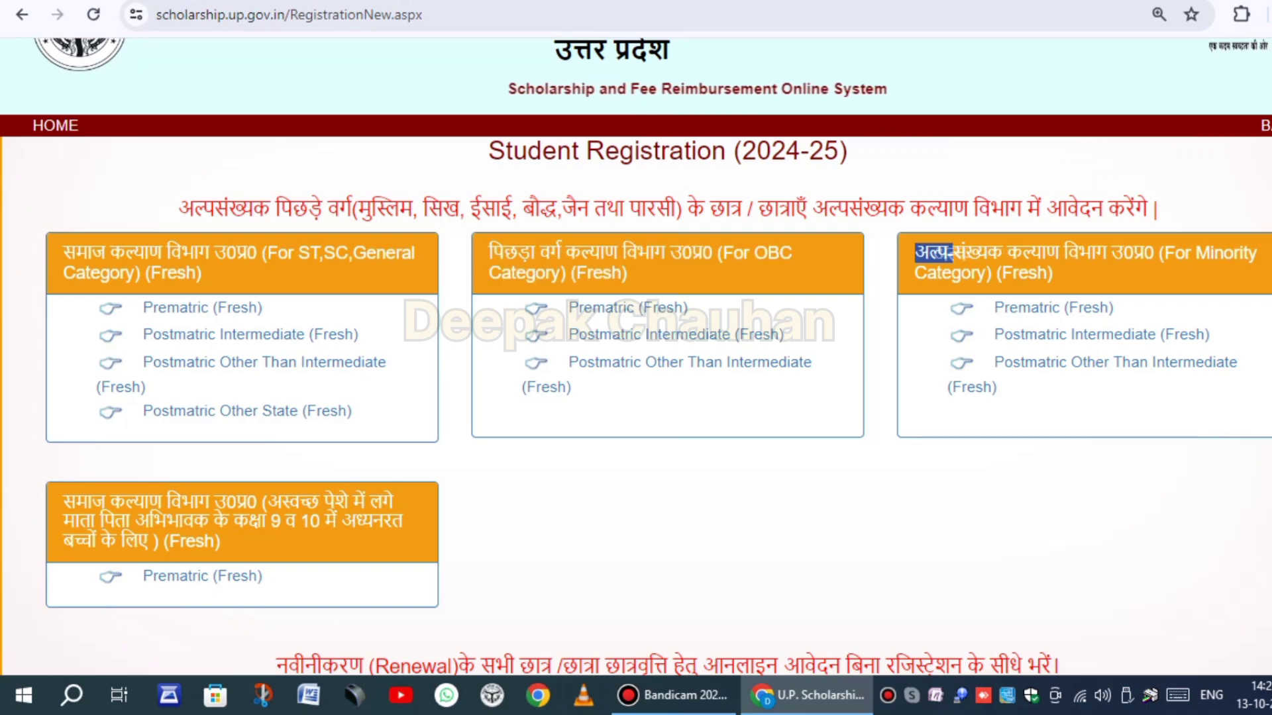
pyautogui.moveTo(1096, 253); pyautogui.dragTo(1053, 273)
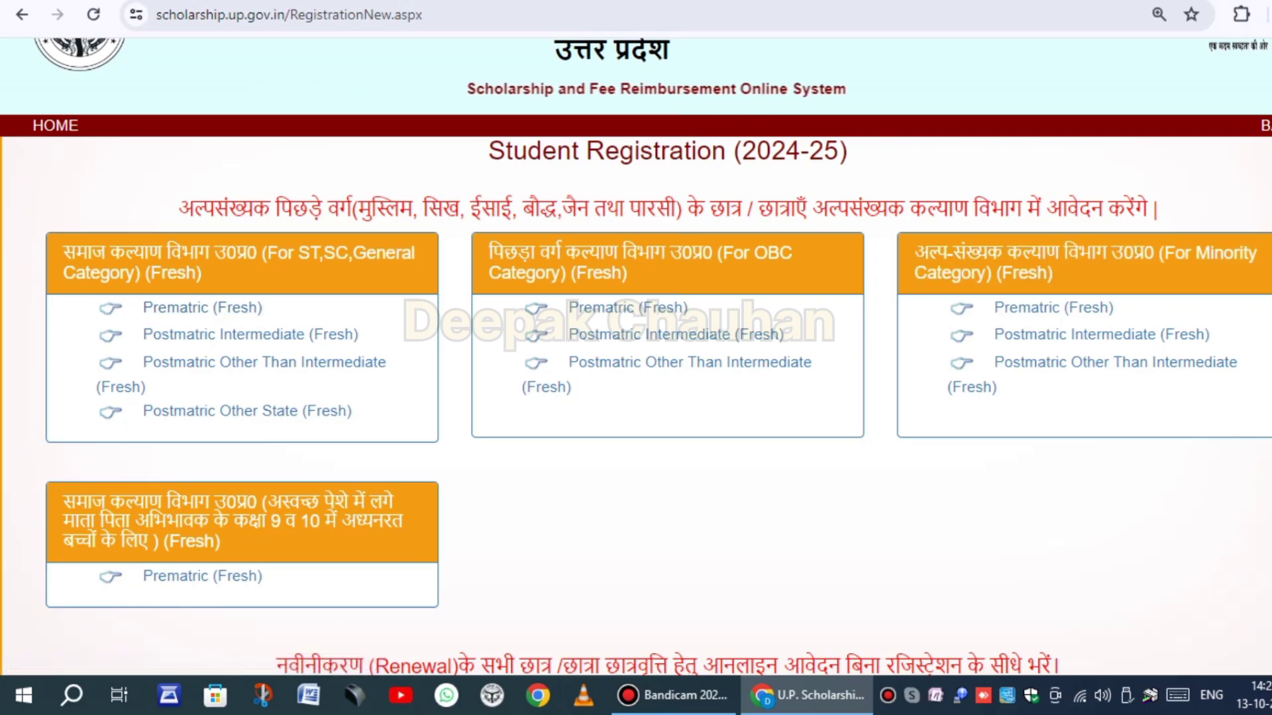
pyautogui.moveTo(124, 307); pyautogui.dragTo(267, 308)
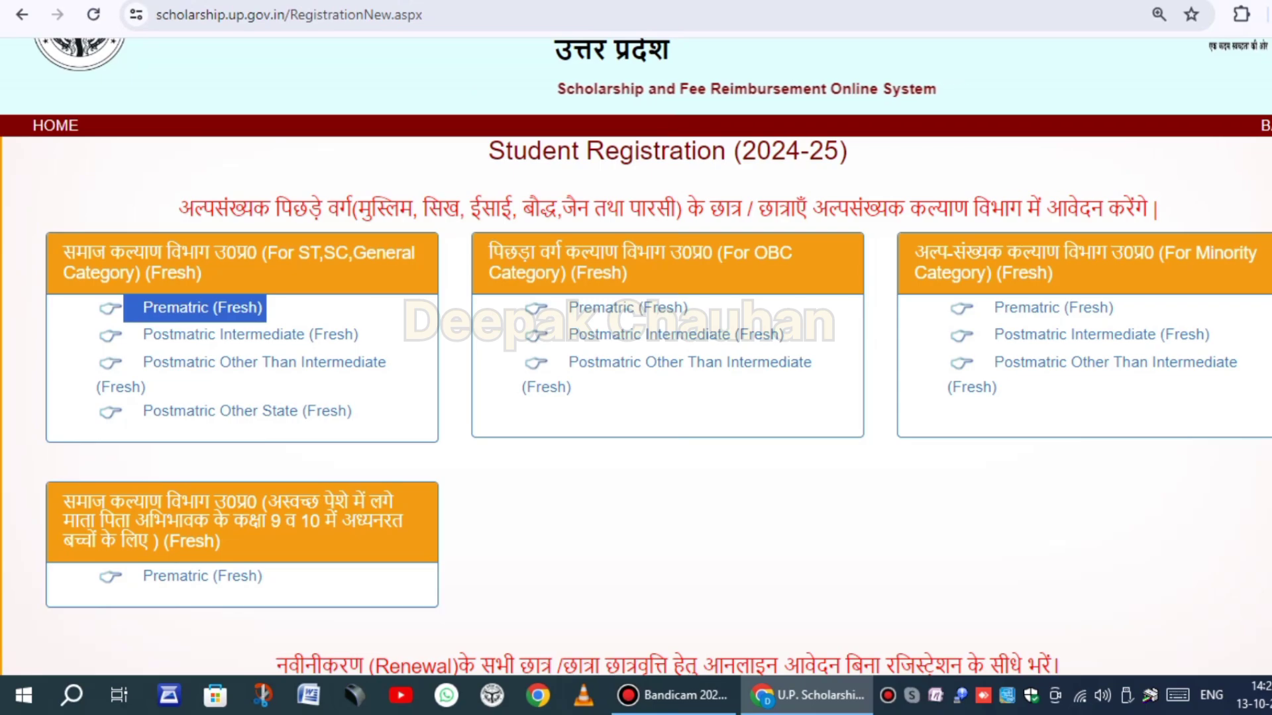
pyautogui.moveTo(139, 334); pyautogui.dragTo(353, 335)
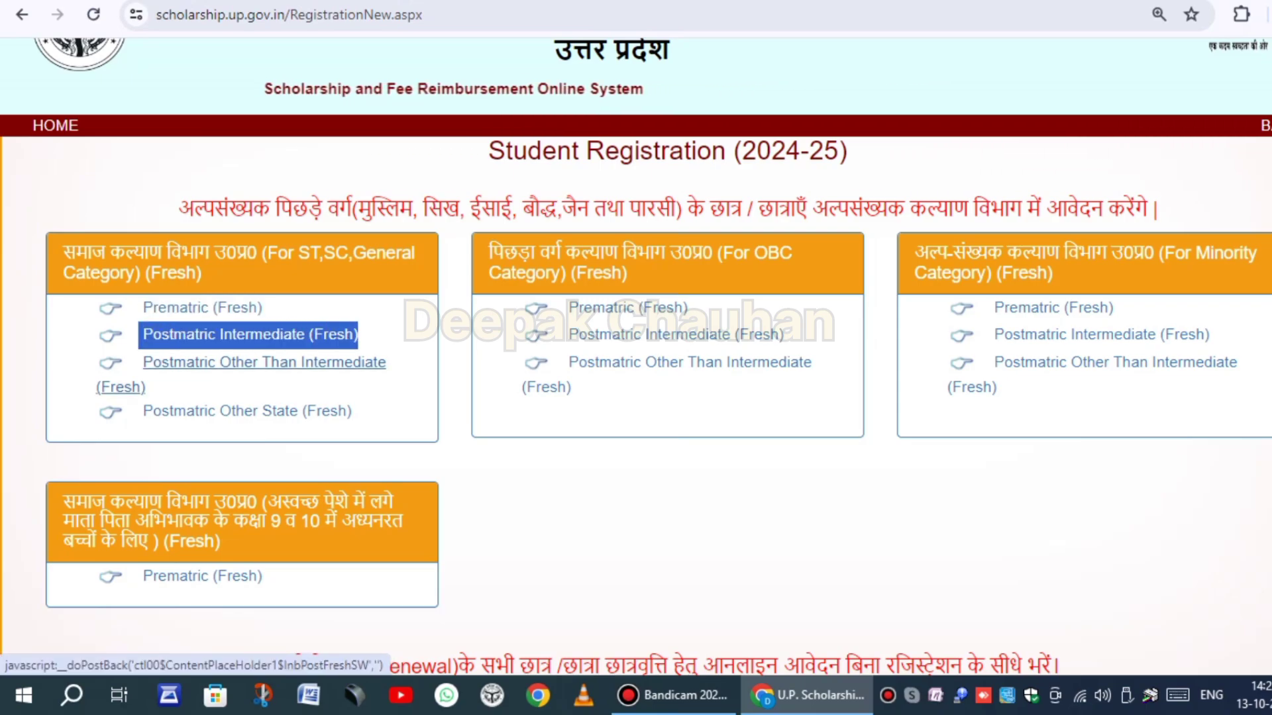
pyautogui.click(146, 362)
pyautogui.moveTo(138, 363); pyautogui.dragTo(99, 305)
pyautogui.click(146, 363)
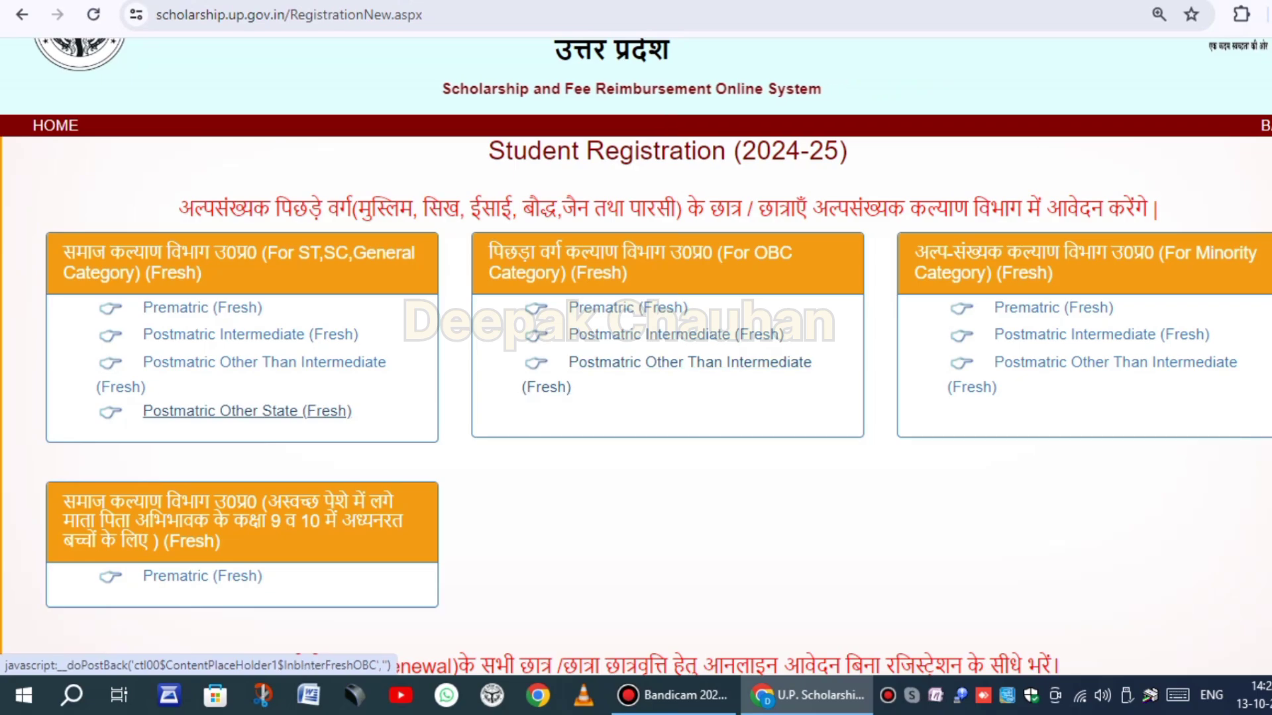
# Open the OBC Prematric (Fresh) class 9-10 registration form
pyautogui.click(628, 308)
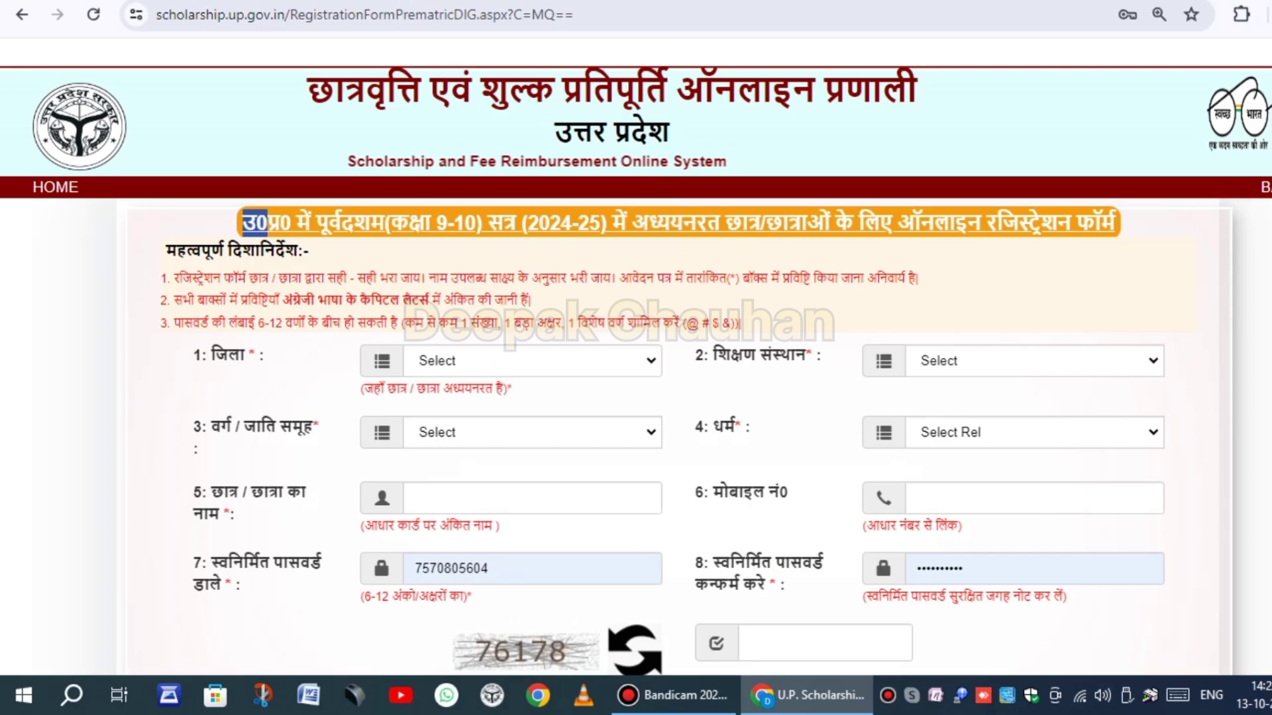
pyautogui.moveTo(242, 222); pyautogui.dragTo(1116, 222)
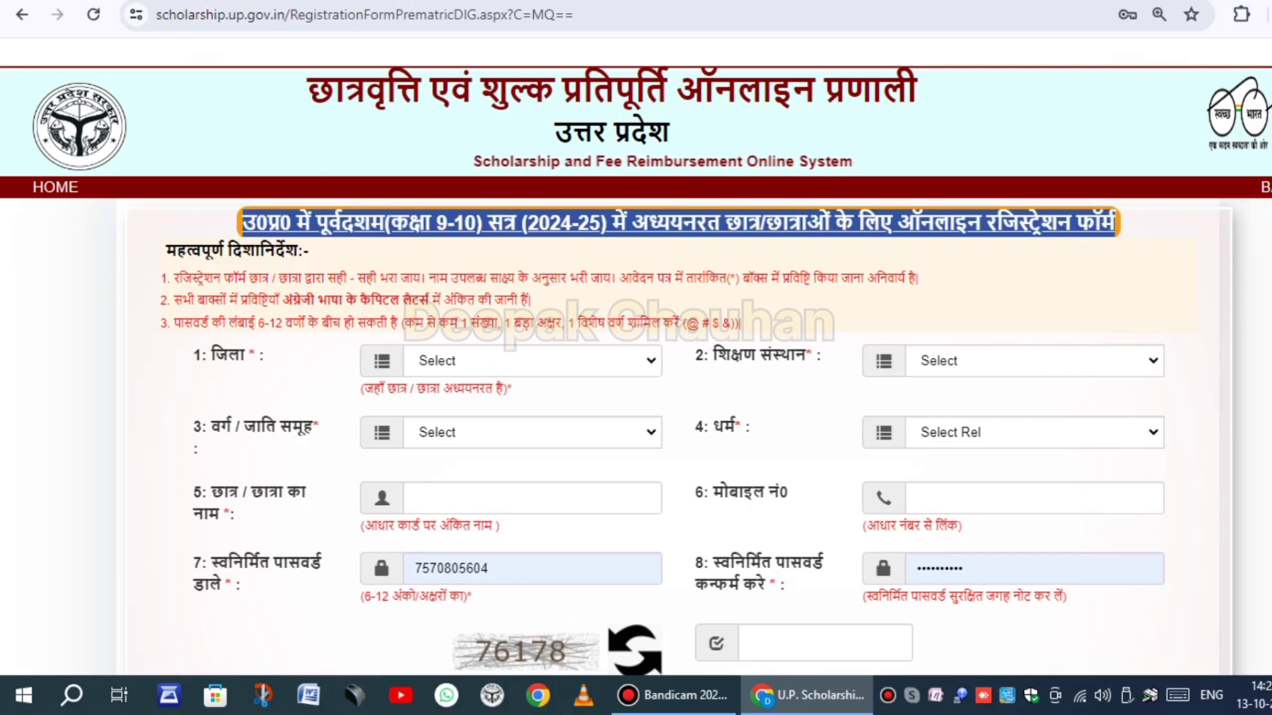
pyautogui.scroll(-2, 636, 358)
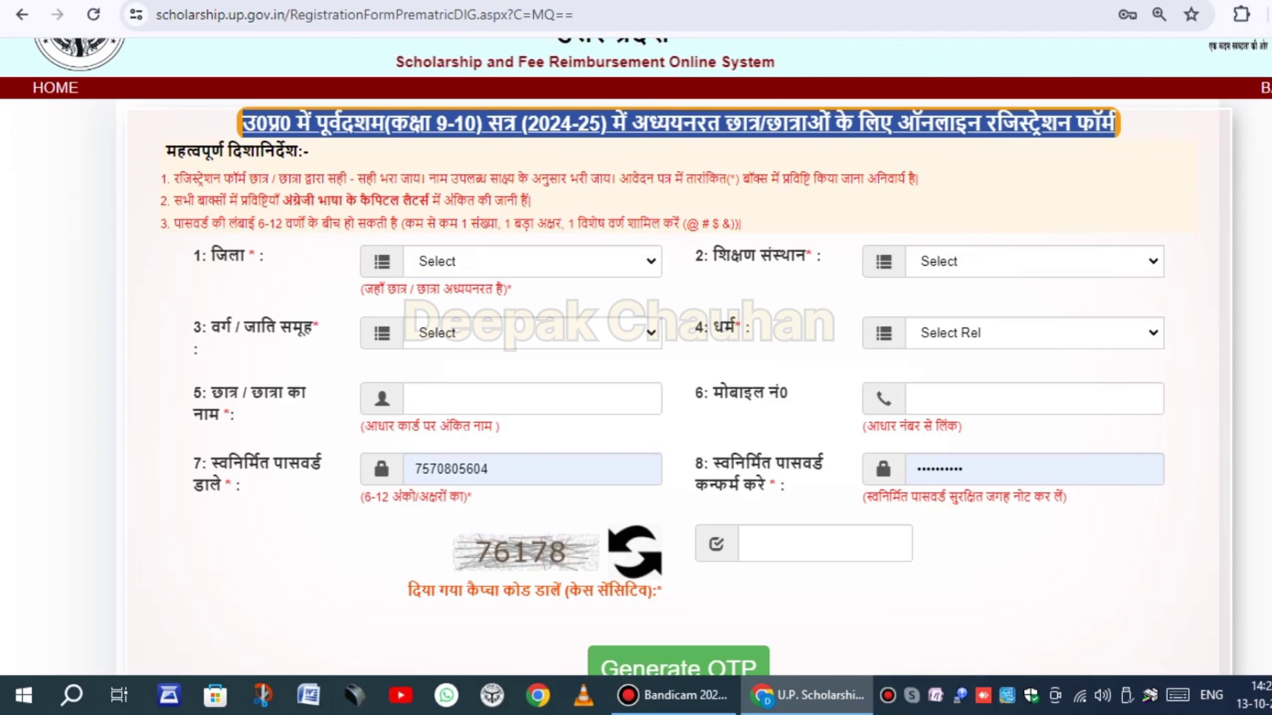
# Choose Bahraich as the district (जिला)
pyautogui.click(530, 261)
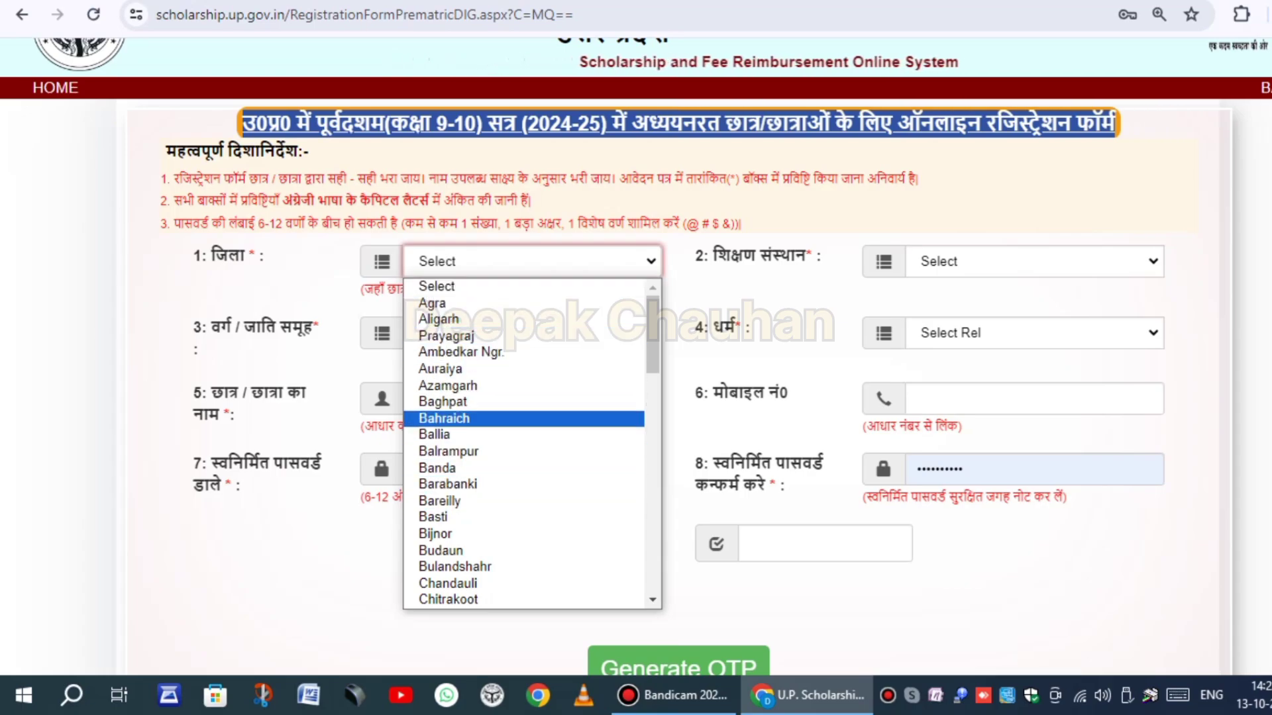
pyautogui.click(443, 418)
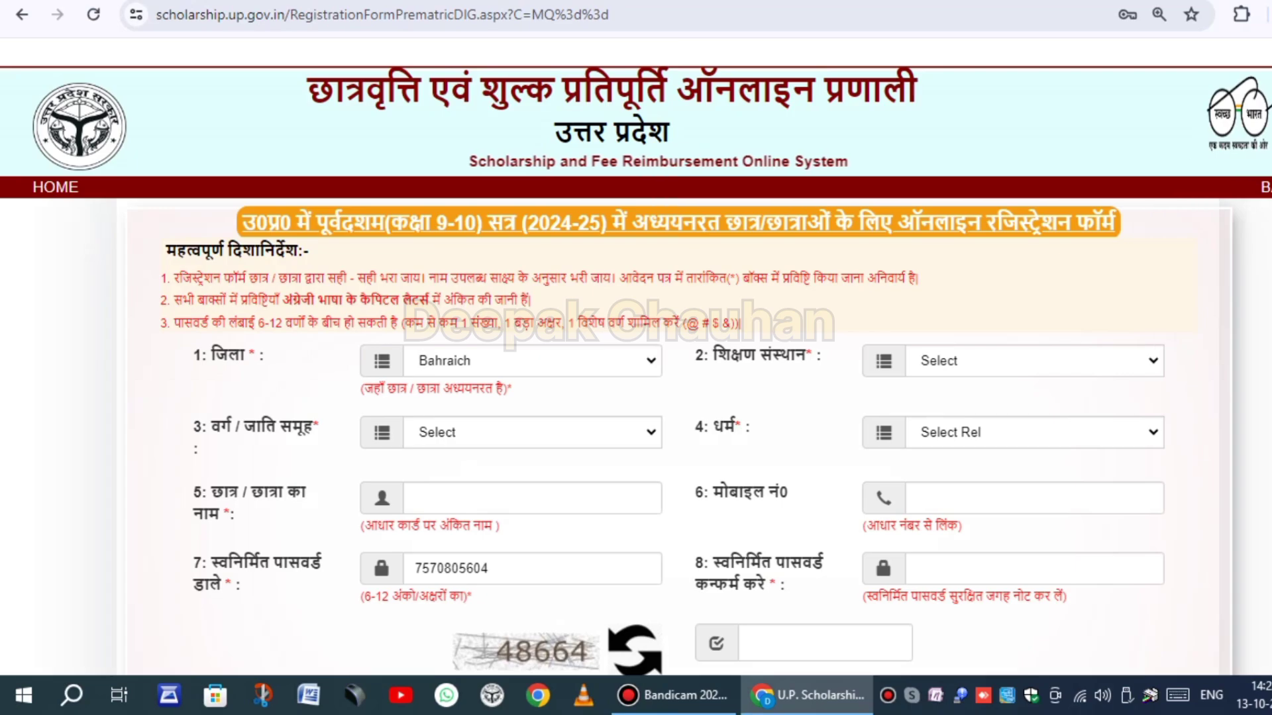
pyautogui.moveTo(694, 356); pyautogui.dragTo(821, 356)
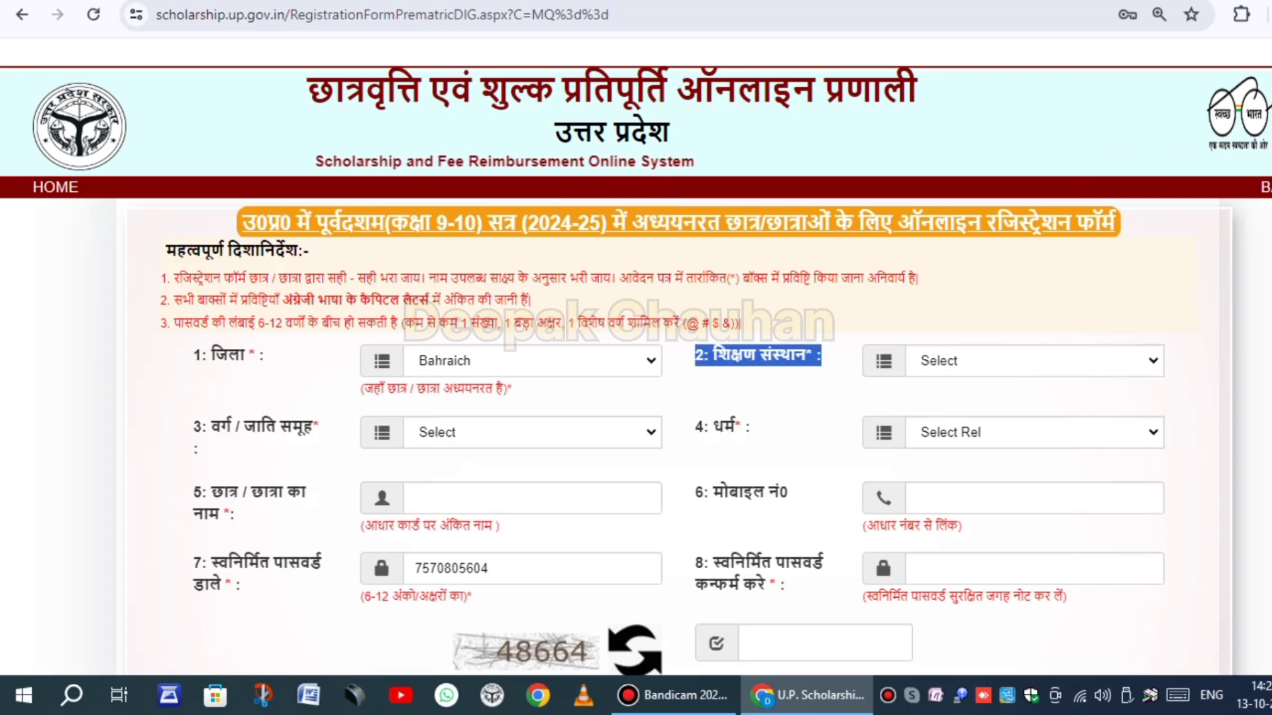
# Choose Abdul Qadir Inter College Aliyabulbul as the educational institution
pyautogui.press('Tab')
pyautogui.hotkey('alt', 'Down')
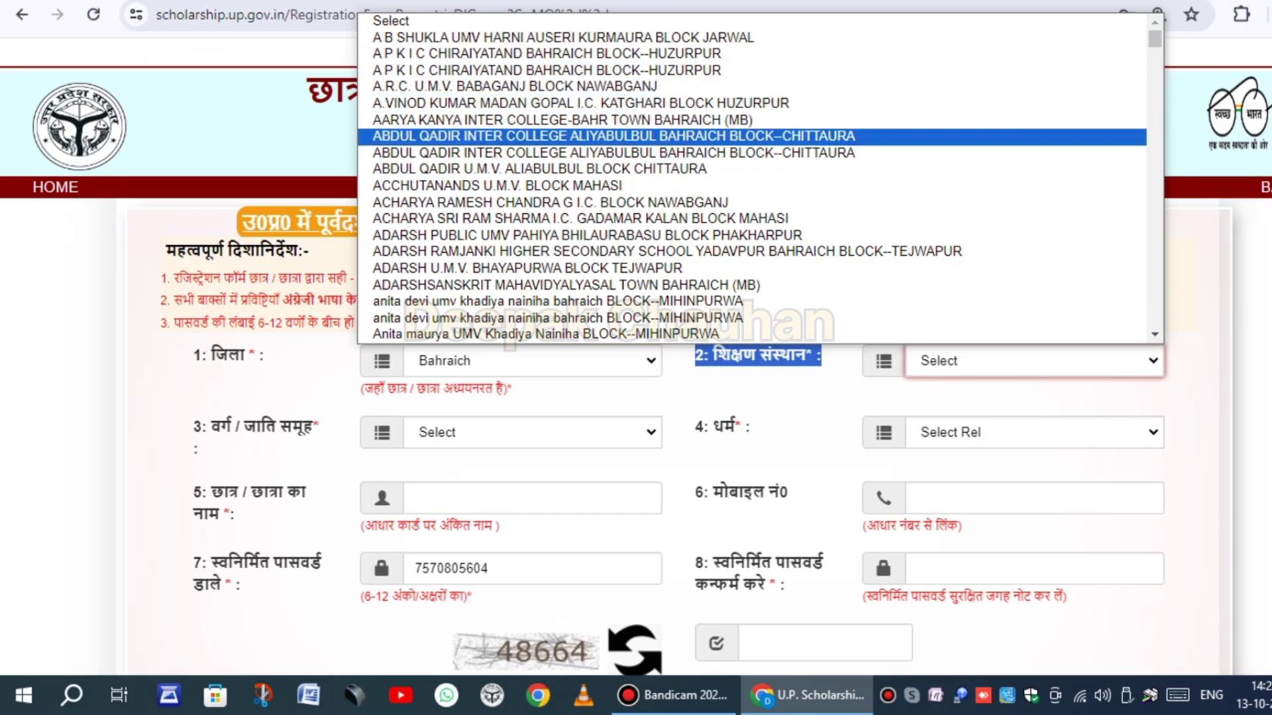
pyautogui.press('Return')
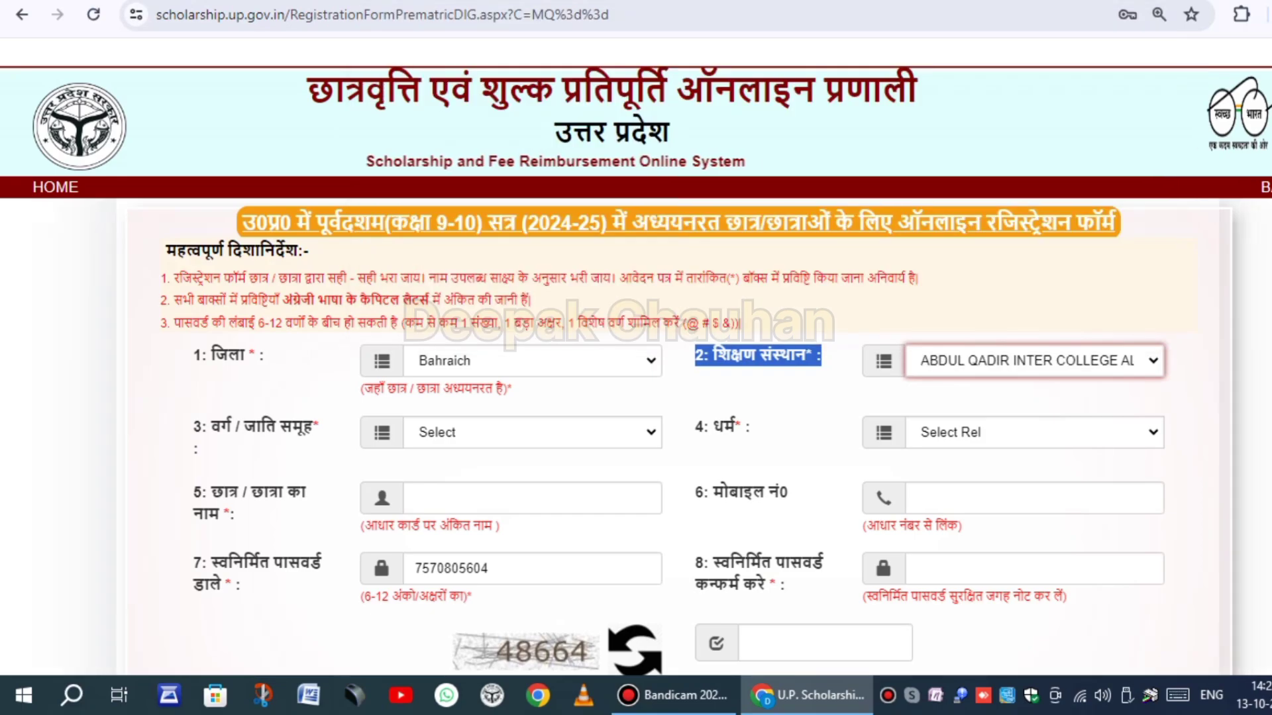
pyautogui.scroll(-1, 636, 358)
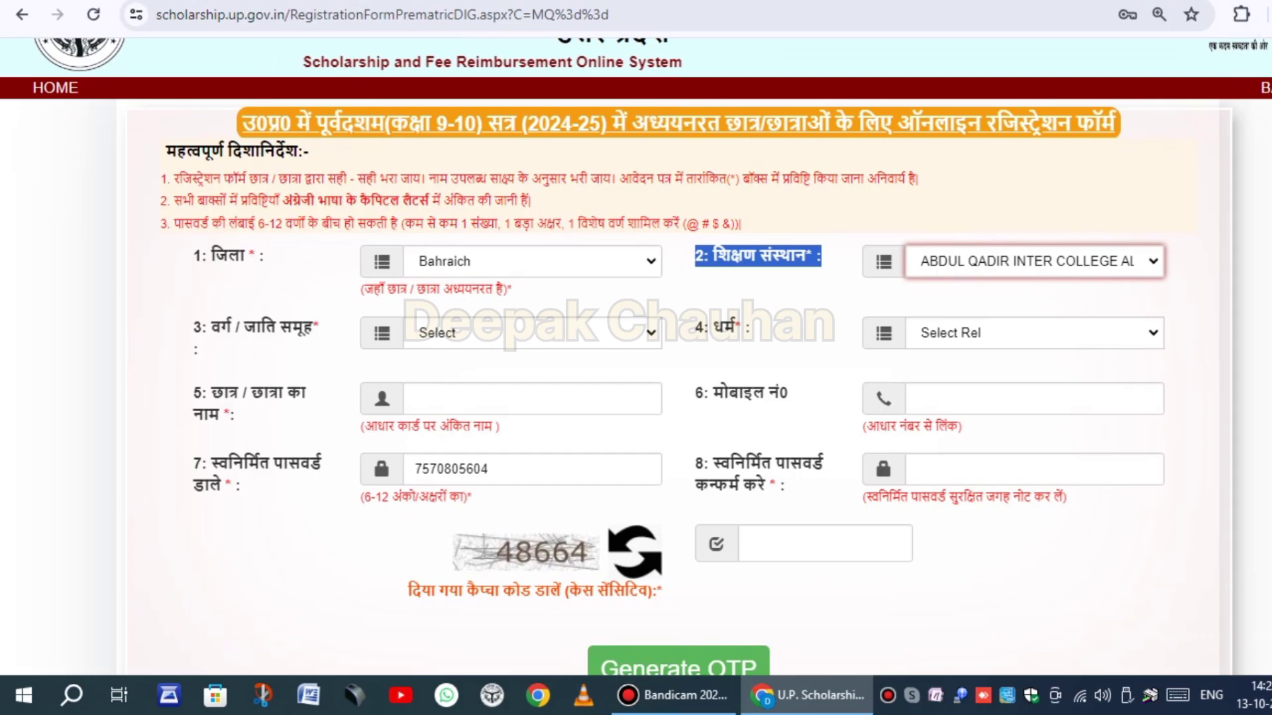
# Set the caste group to Other Backward Class and the religion to Hindu
pyautogui.moveTo(208, 327); pyautogui.dragTo(314, 327)
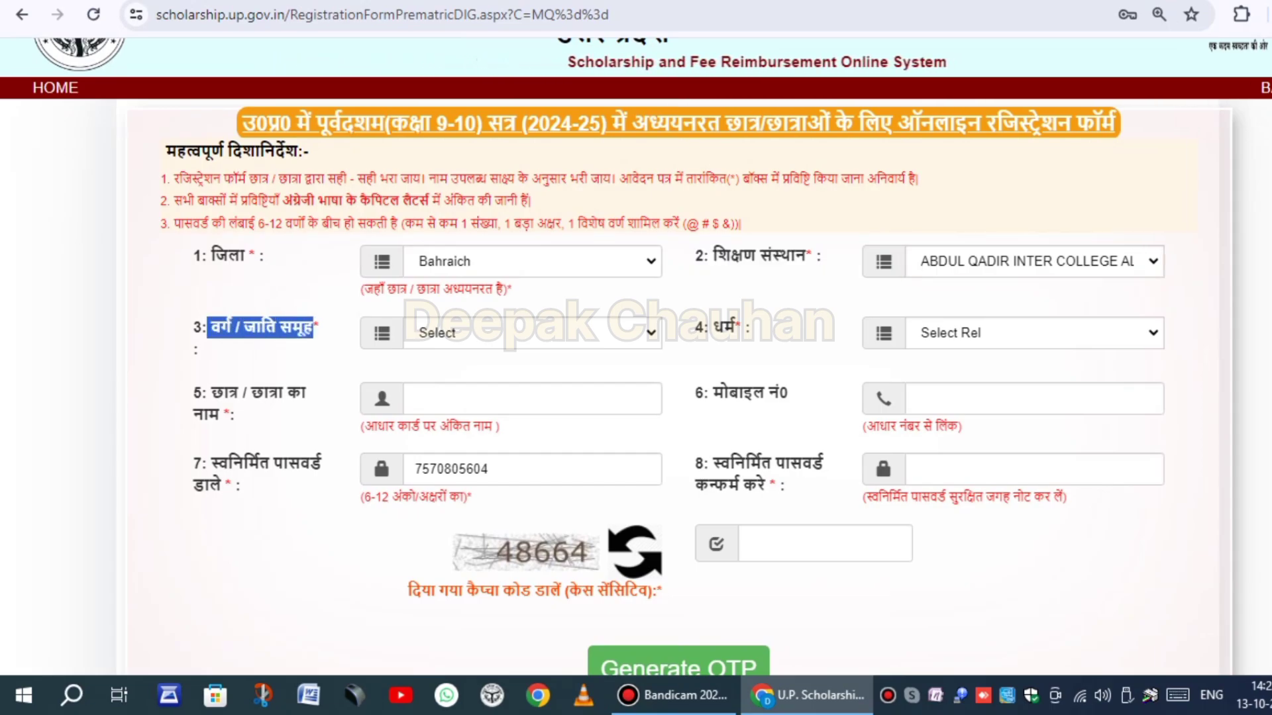
pyautogui.click(530, 333)
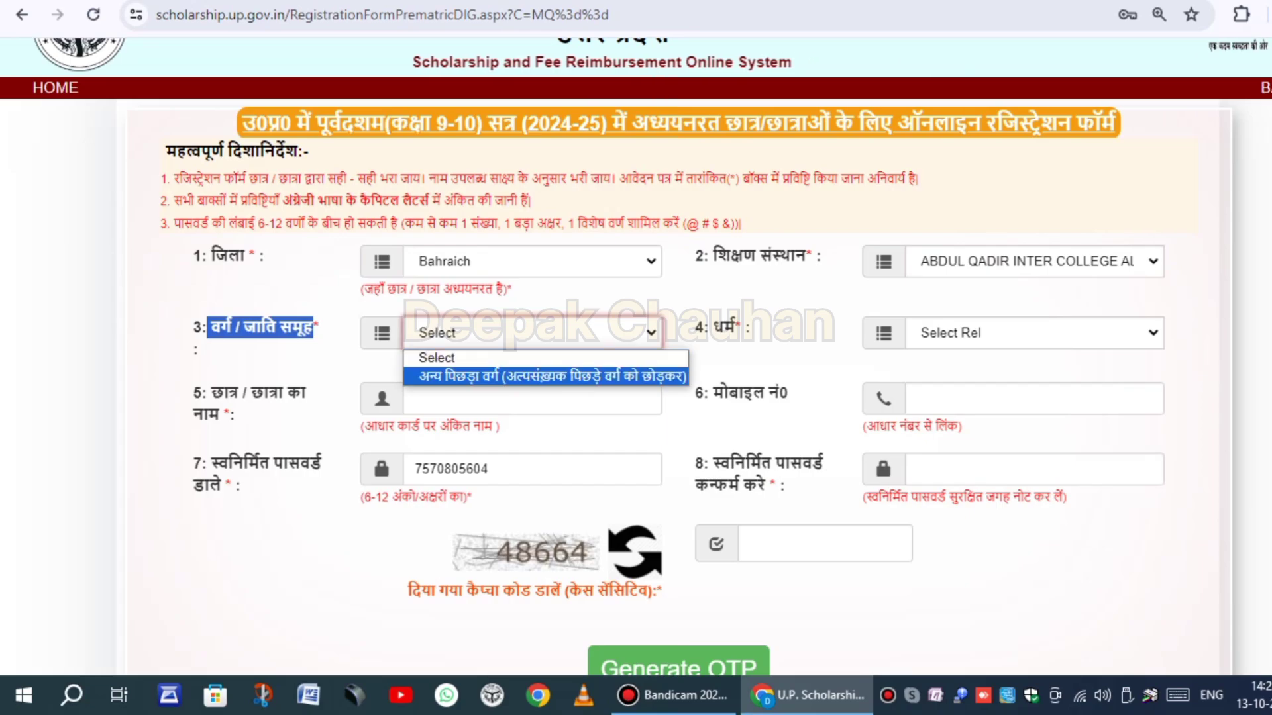
pyautogui.press('Return')
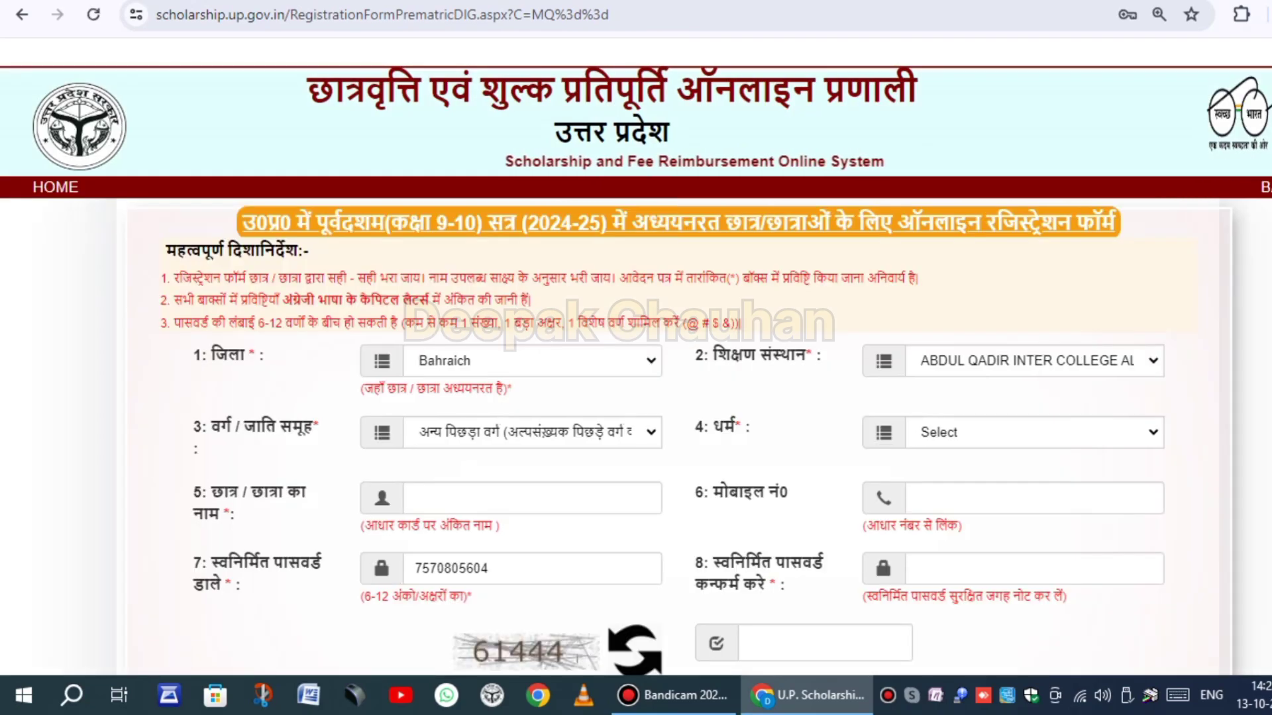
pyautogui.moveTo(710, 428); pyautogui.dragTo(751, 427)
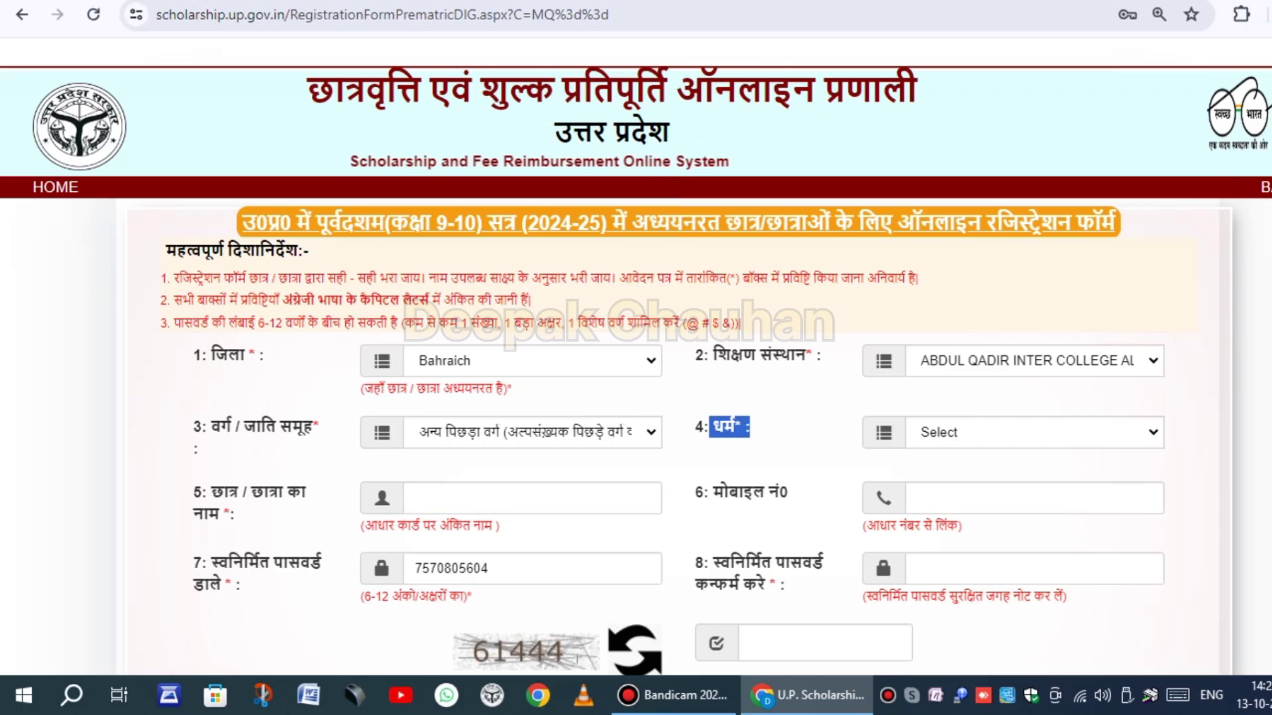
pyautogui.click(1034, 432)
pyautogui.press('Return')
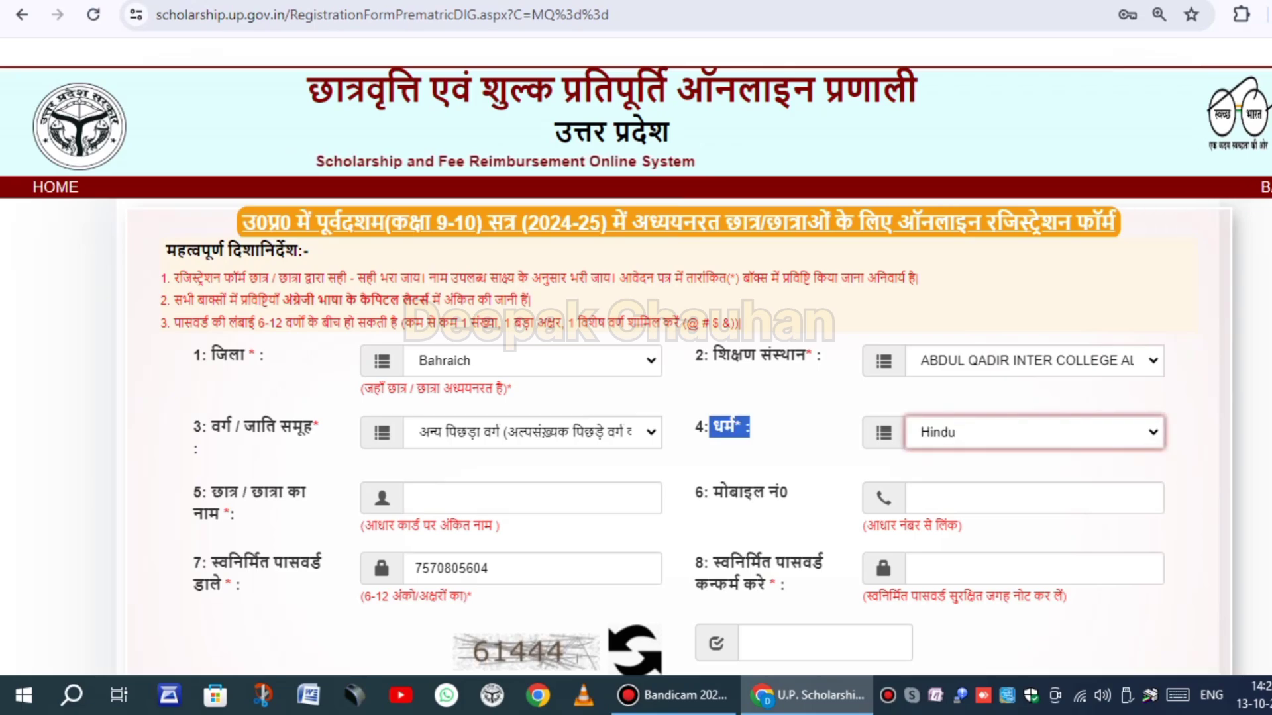
pyautogui.scroll(-1, 636, 358)
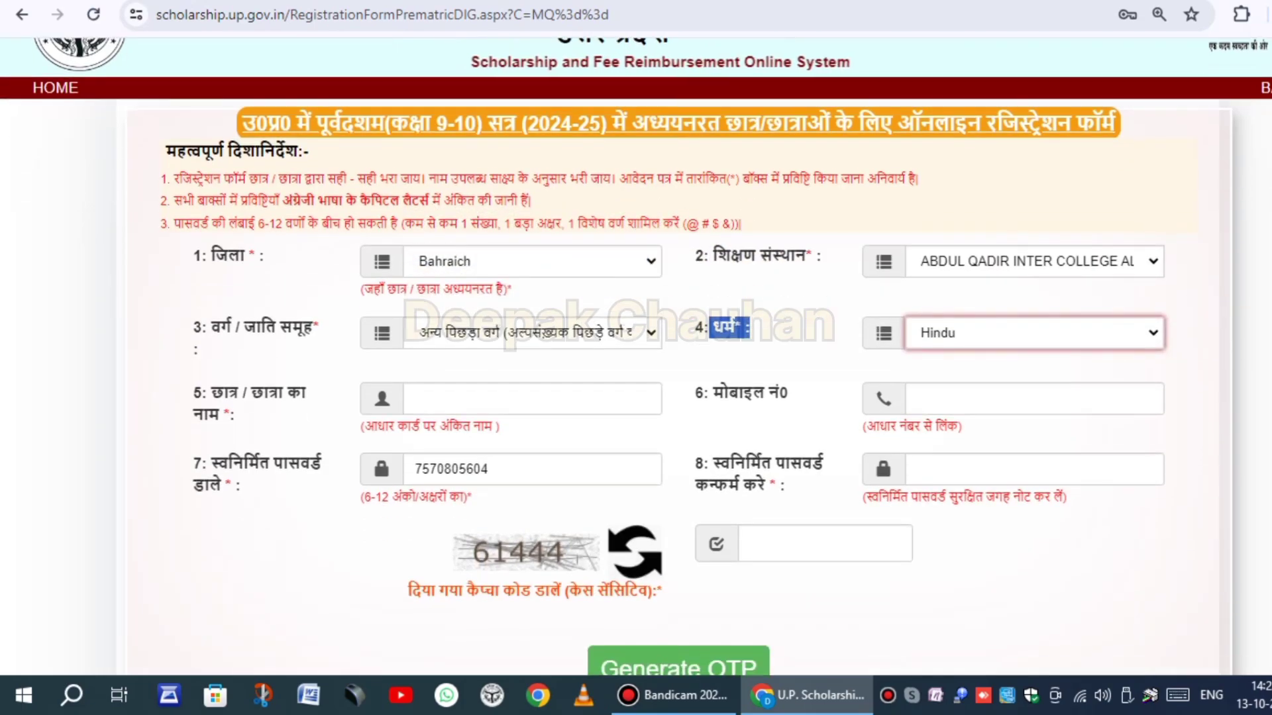
# Fill in the student's name and mobile number, then select the password field
pyautogui.click(532, 398)
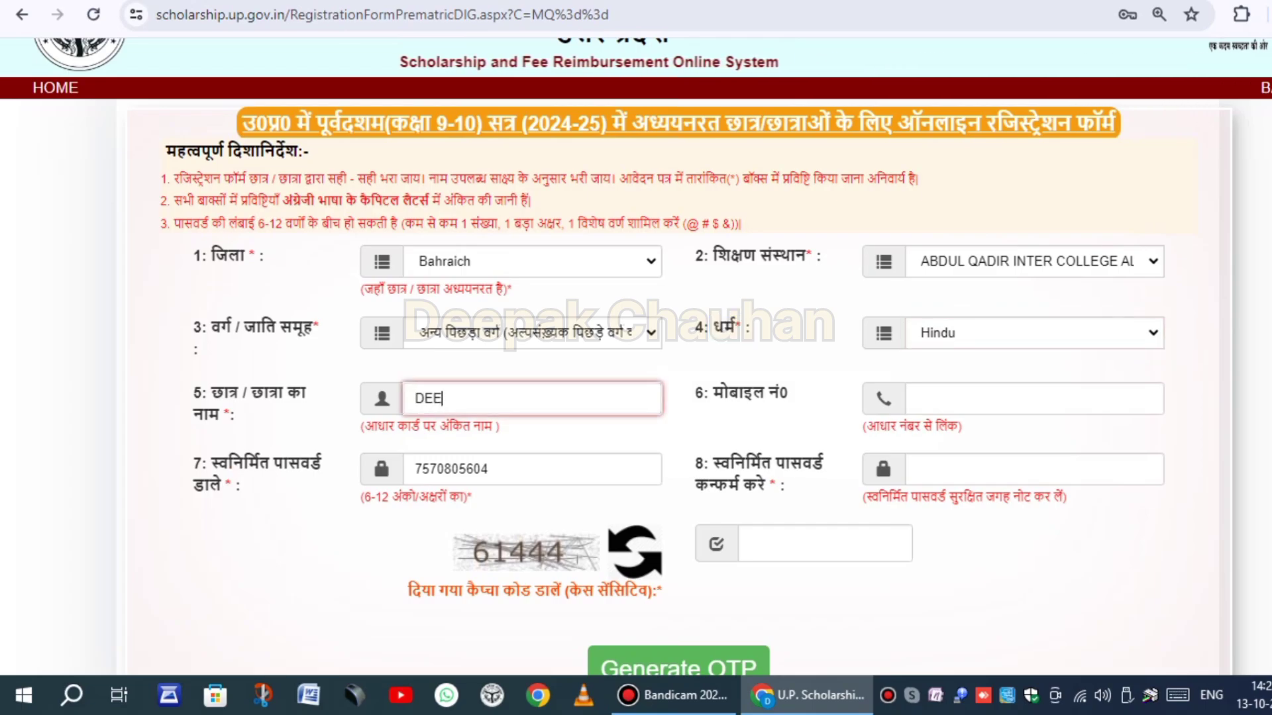
pyautogui.write('DEEPA')
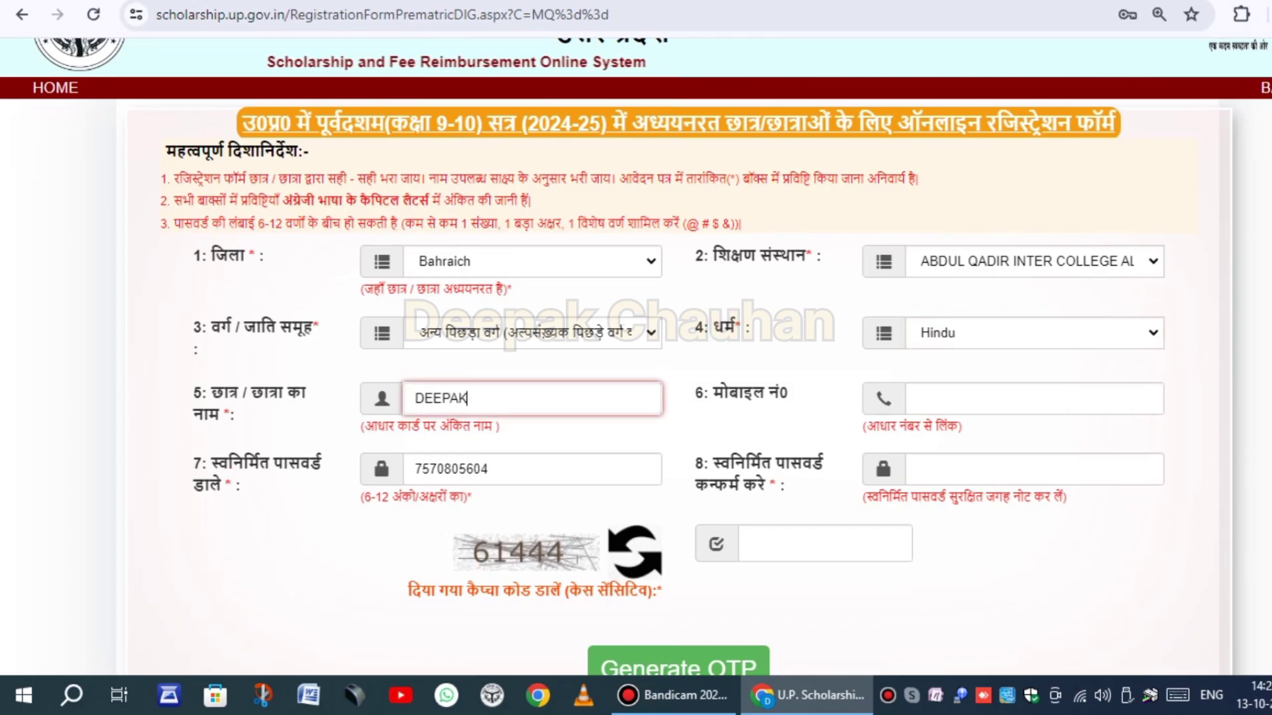
pyautogui.write('K')
pyautogui.moveTo(194, 393); pyautogui.dragTo(269, 392)
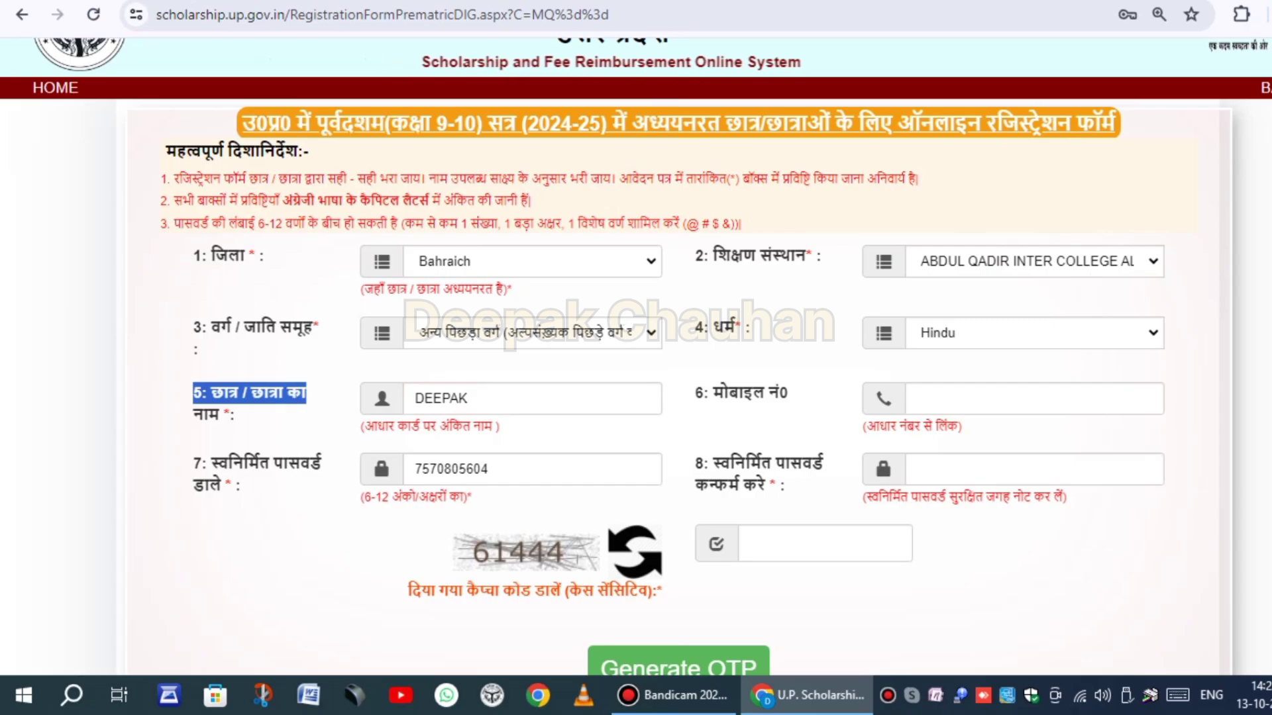
pyautogui.click(1033, 398)
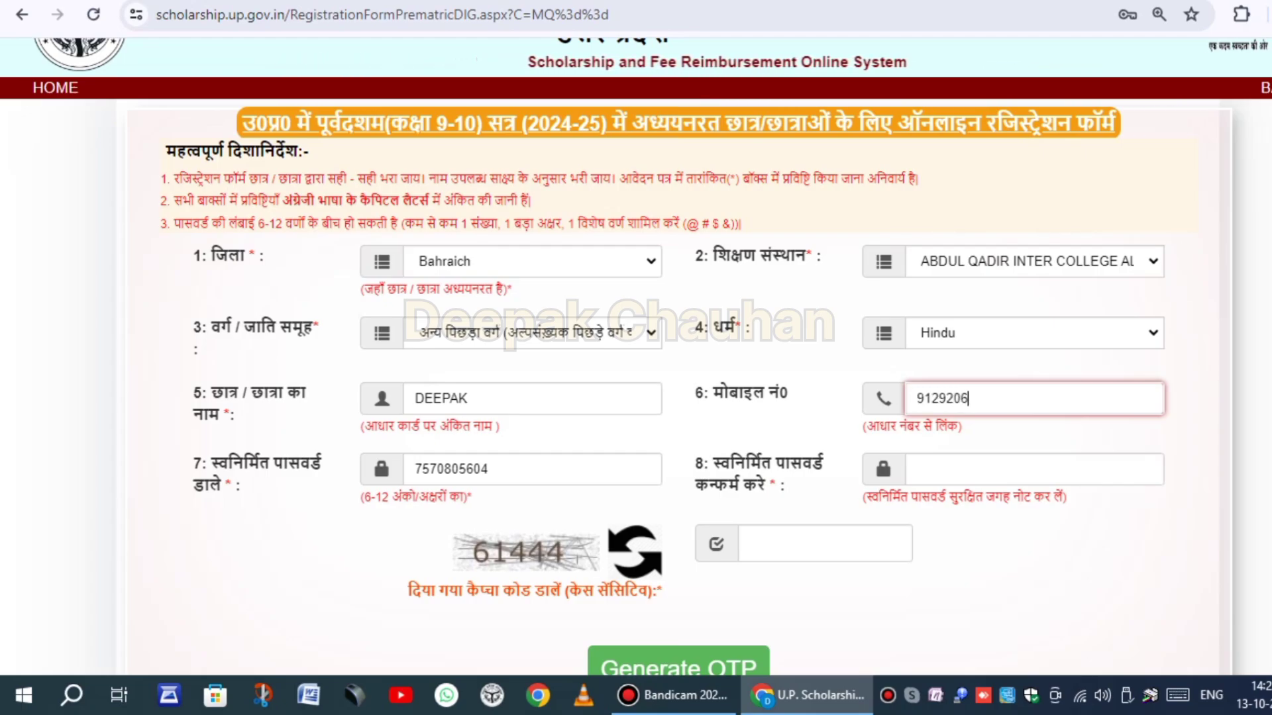
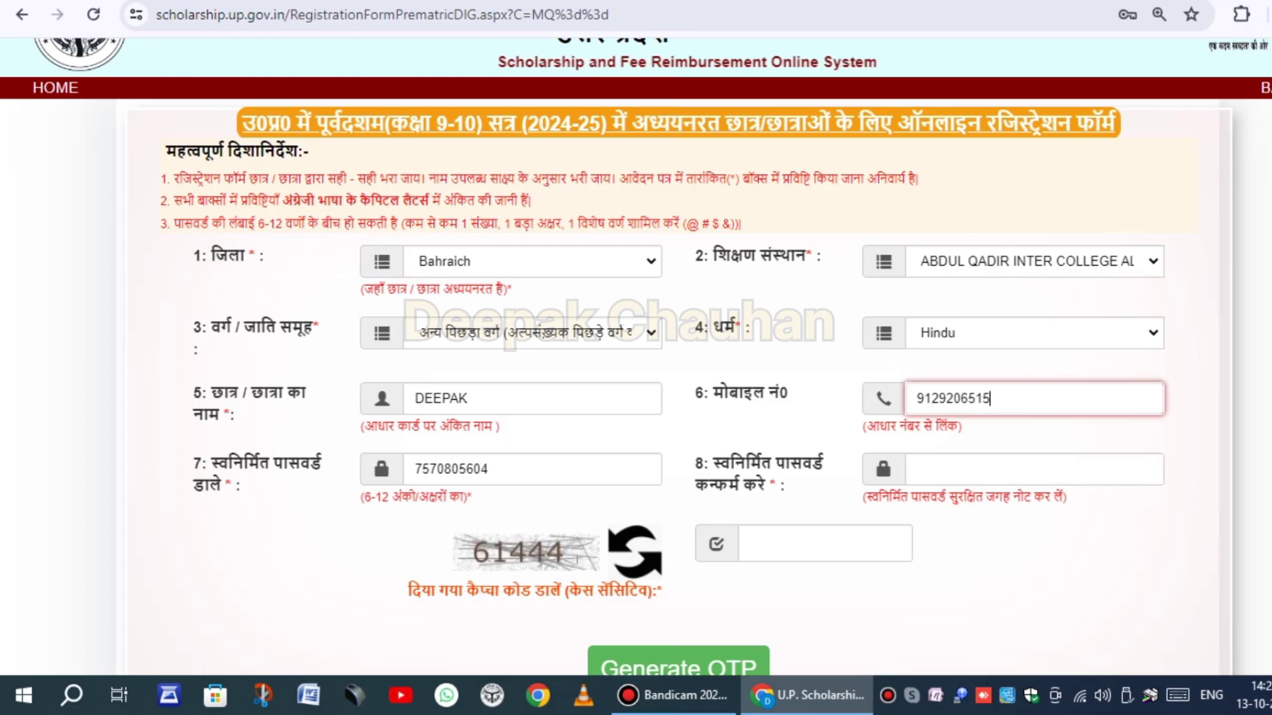
pyautogui.click(487, 469)
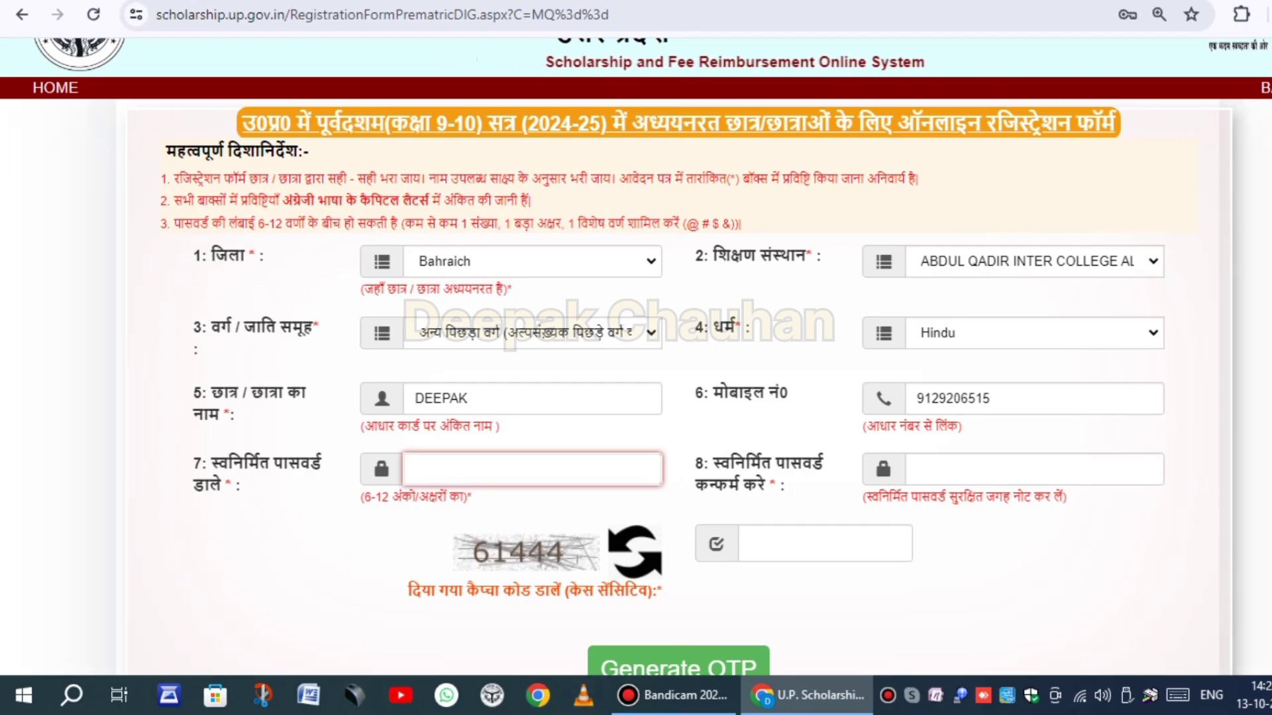
# Enter a self-made password in field 7 and repeat it in the confirm-password field
pyautogui.moveTo(193, 463); pyautogui.dragTo(786, 487)
pyautogui.click(960, 469)
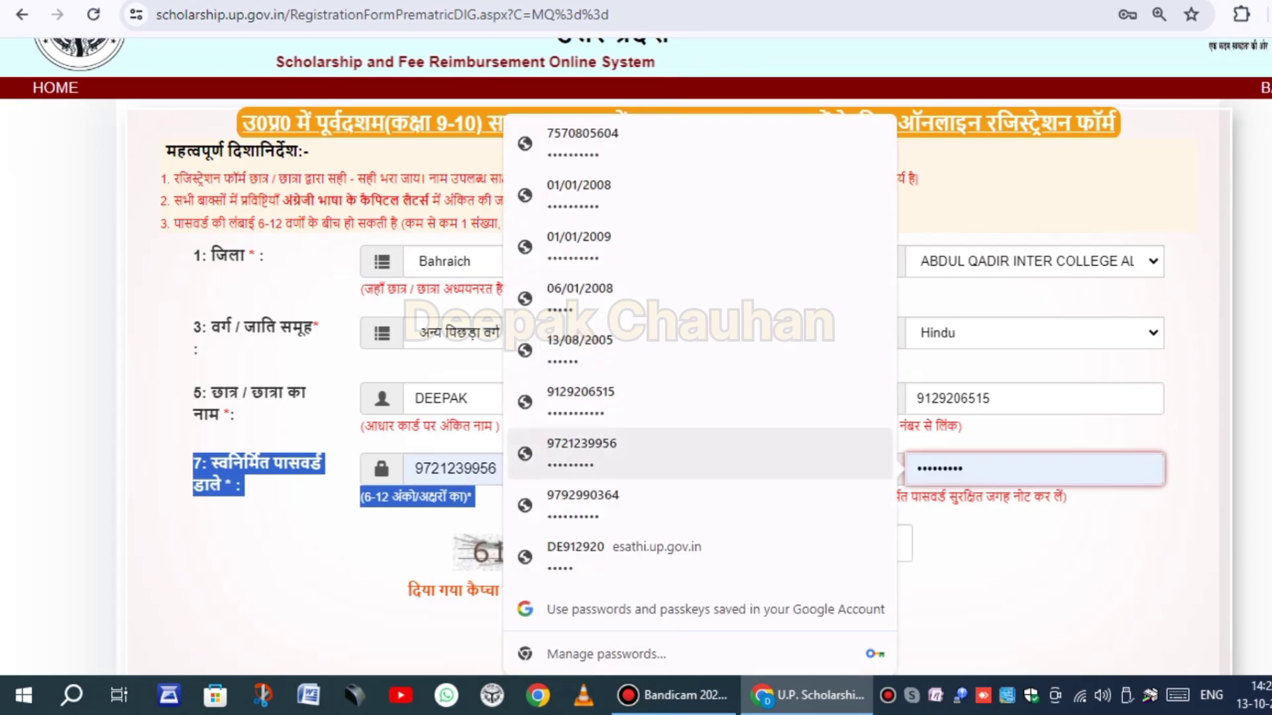
pyautogui.click(1014, 569)
pyautogui.click(530, 469)
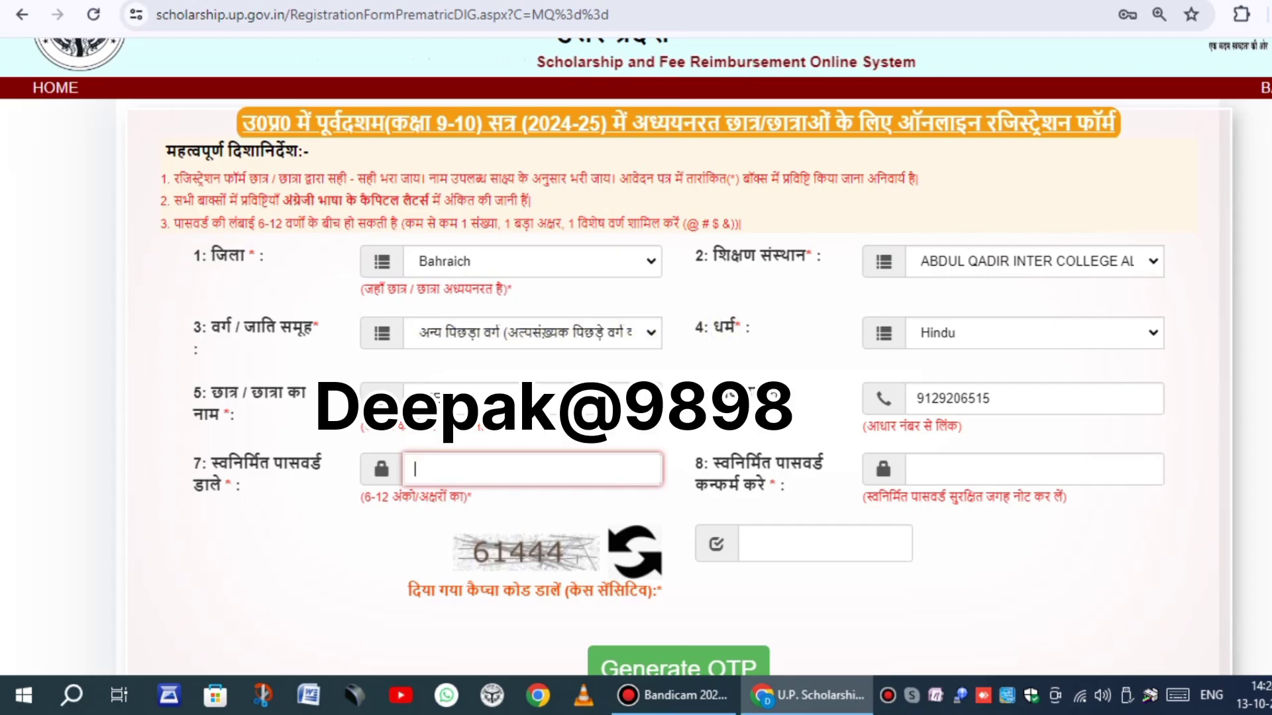
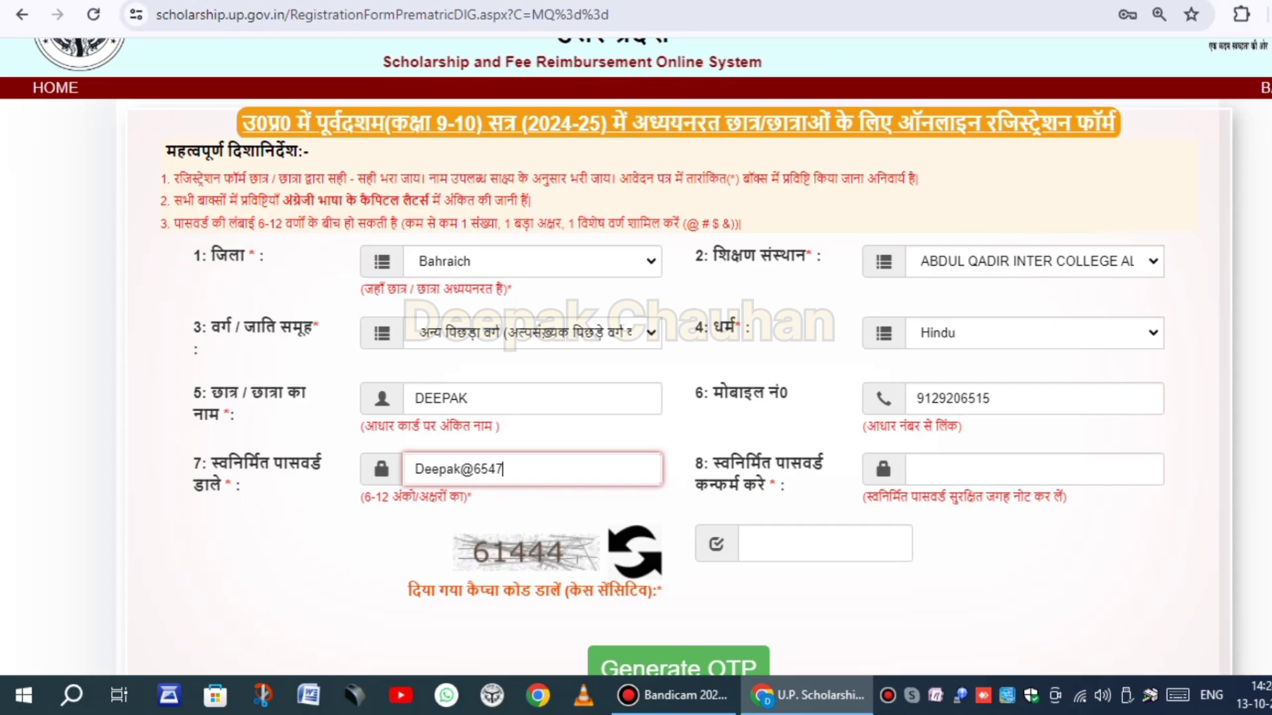
pyautogui.click(1033, 469)
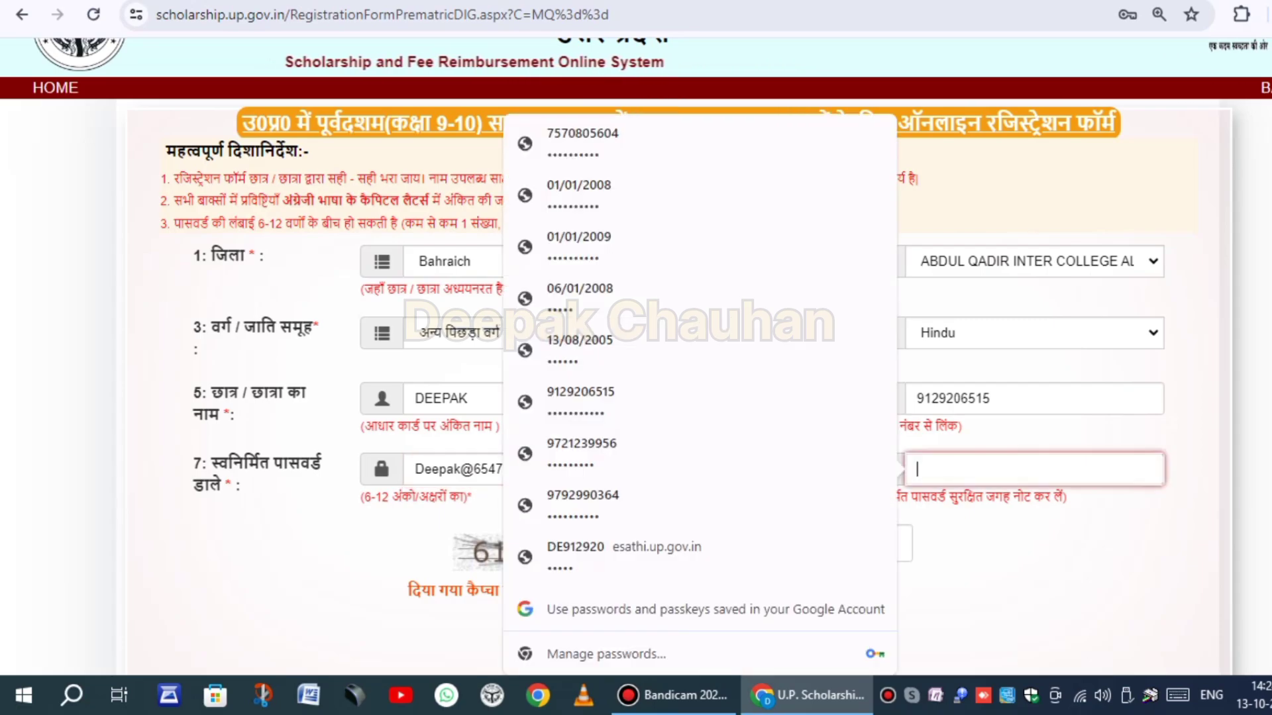
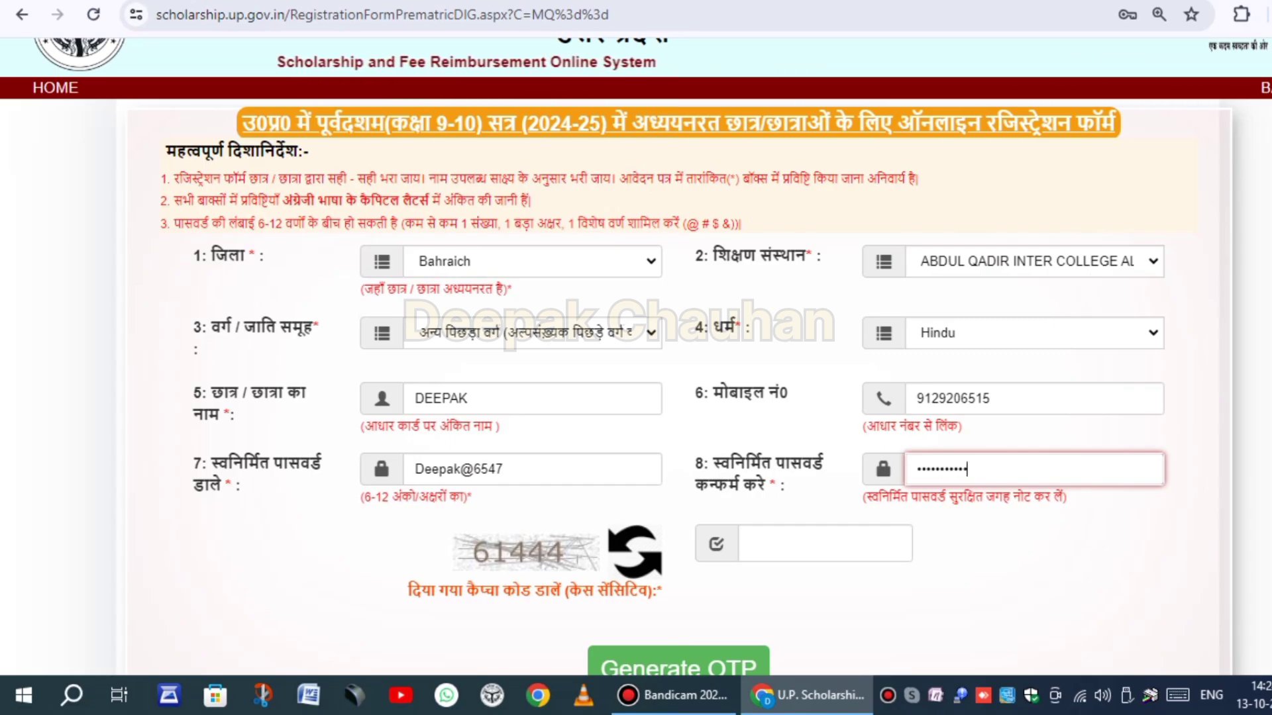
pyautogui.press('Tab')
pyautogui.click(825, 544)
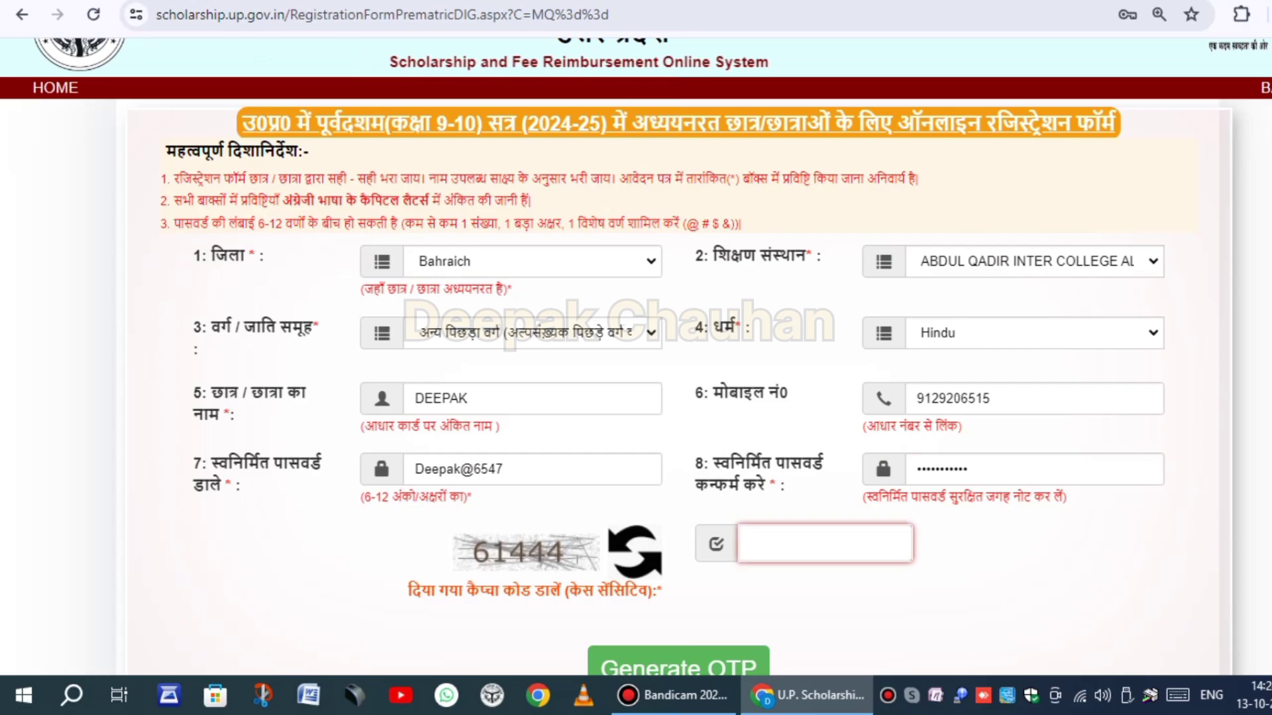
# Re-enter the refreshed captcha and request the OTP, getting a blank confirm-password warning
pyautogui.scroll(-1, 636, 358)
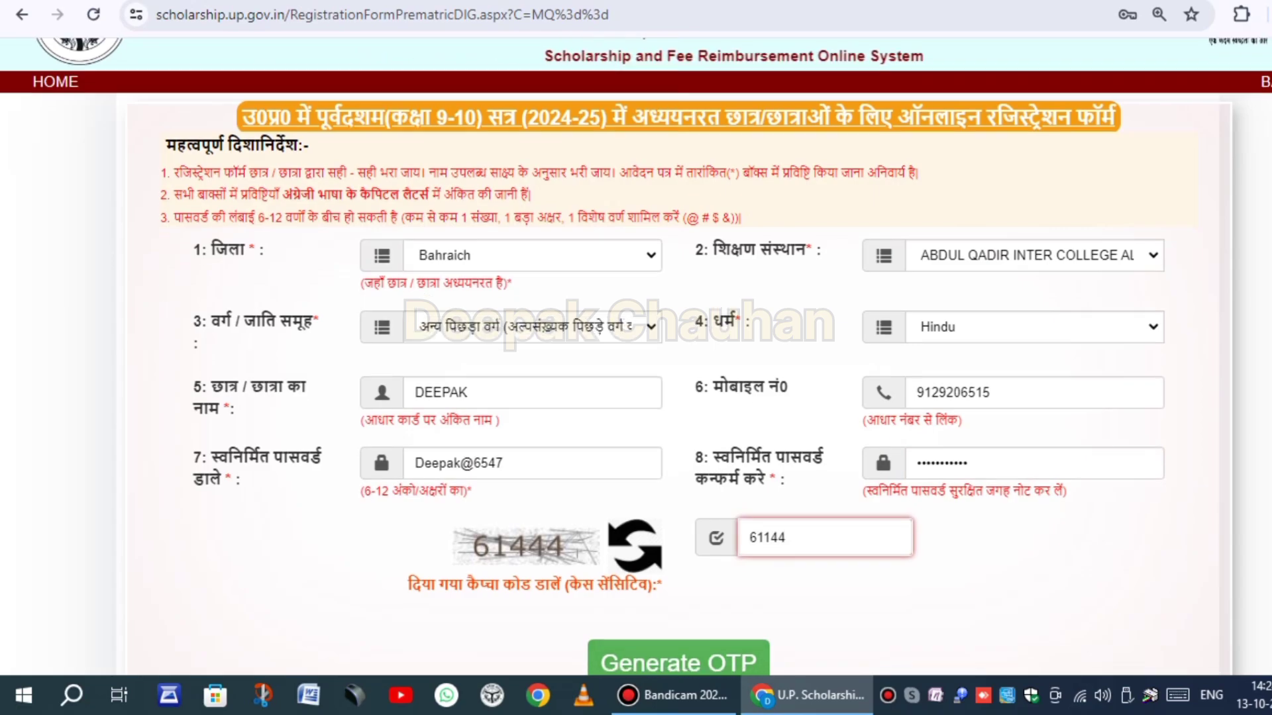
pyautogui.press('Return')
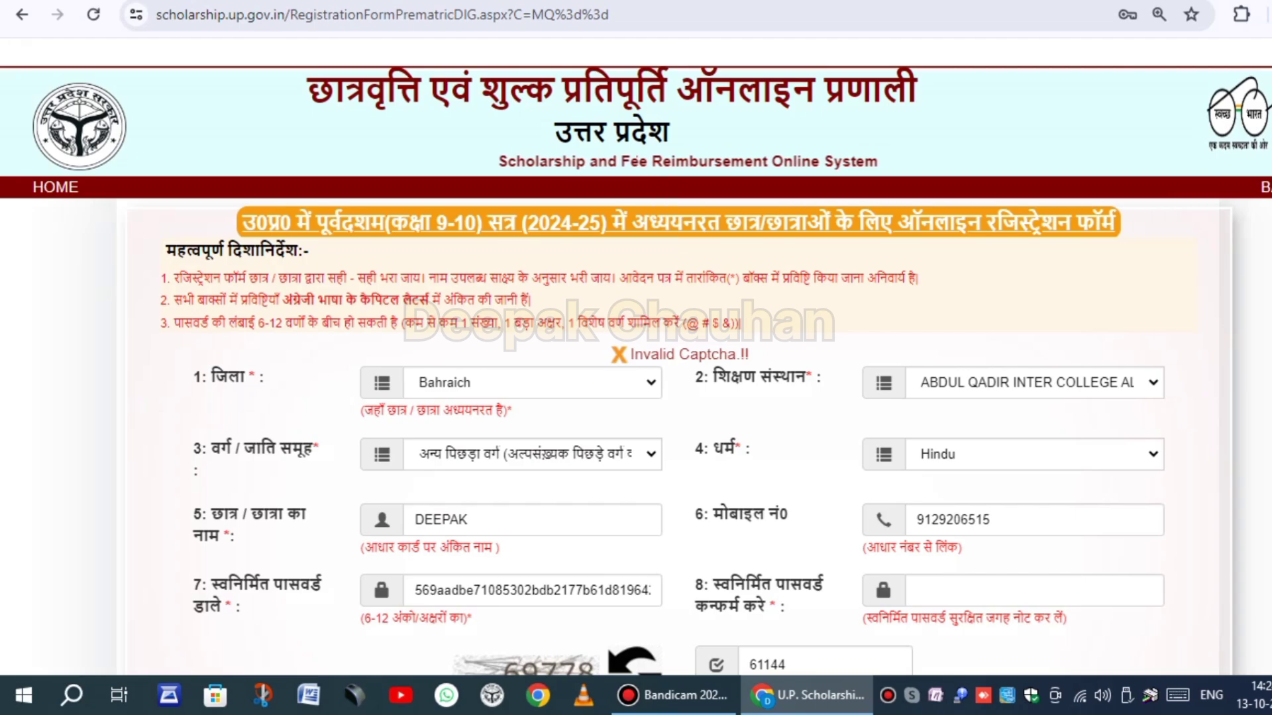
pyautogui.scroll(-3, 636, 357)
pyautogui.click(786, 400)
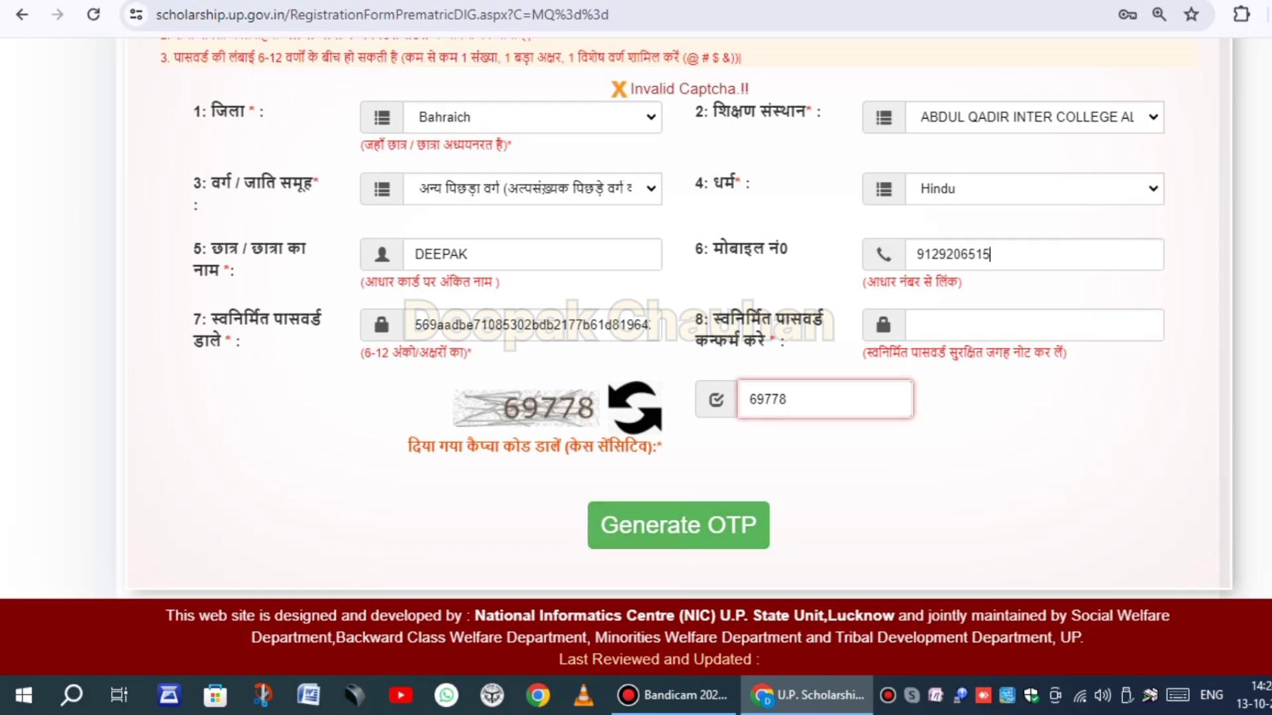
pyautogui.click(991, 255)
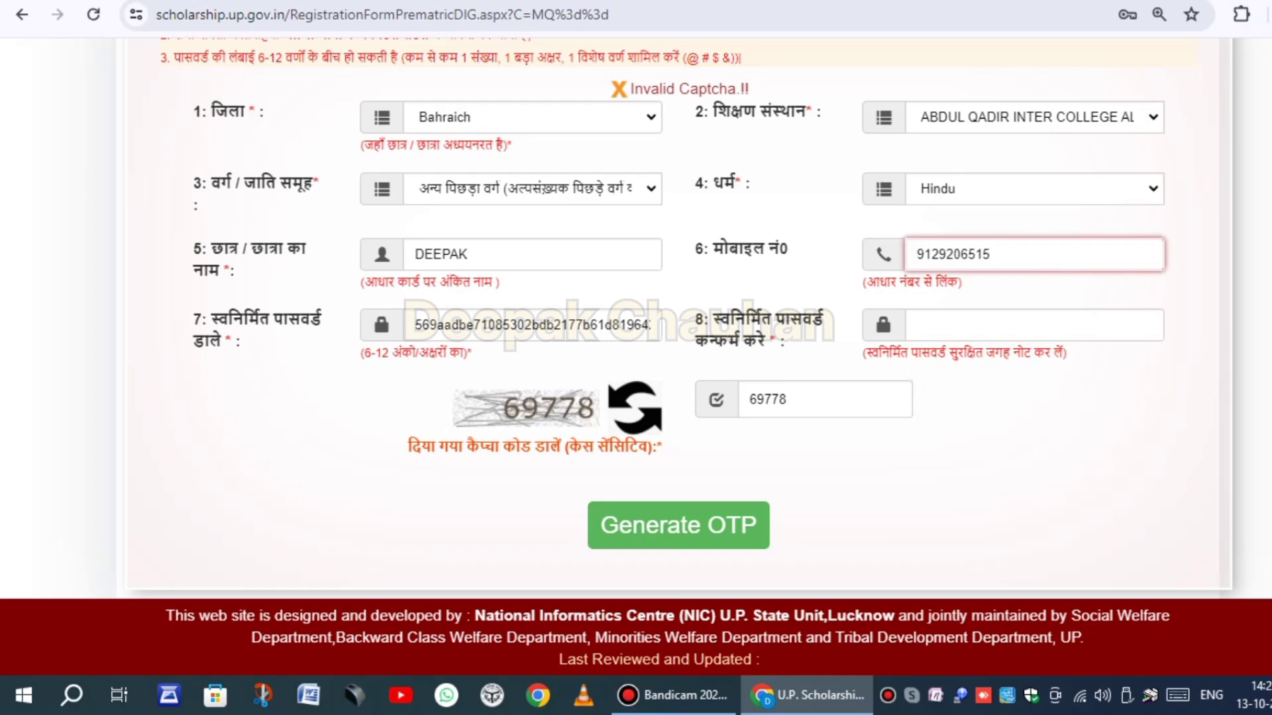
pyautogui.click(716, 524)
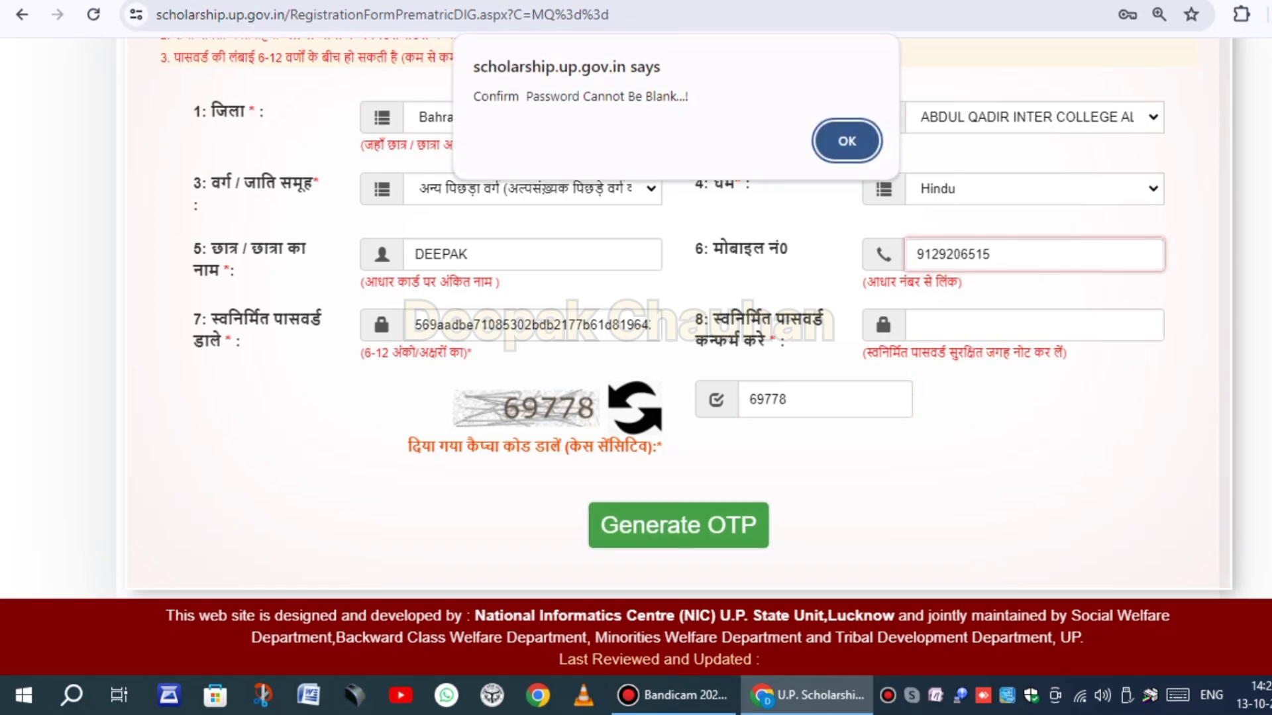
# Dismiss the blank confirm-password and password-length warnings
pyautogui.press('Return')
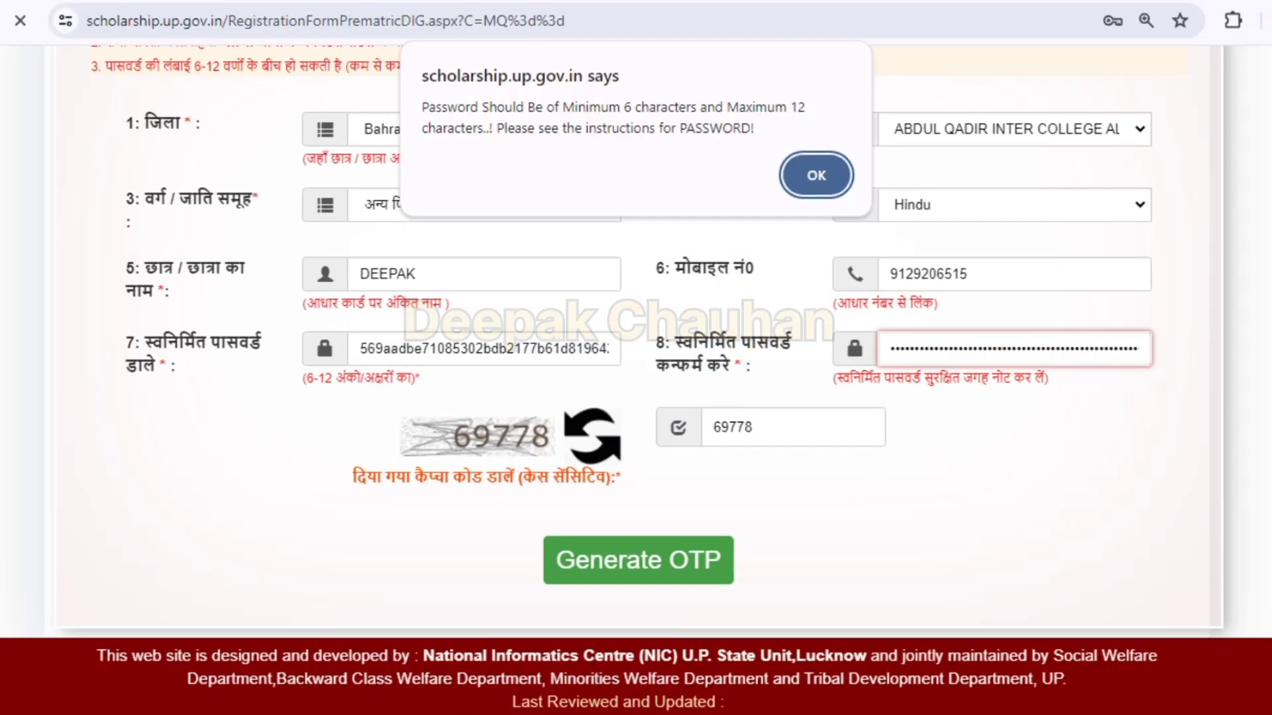
pyautogui.press('Return')
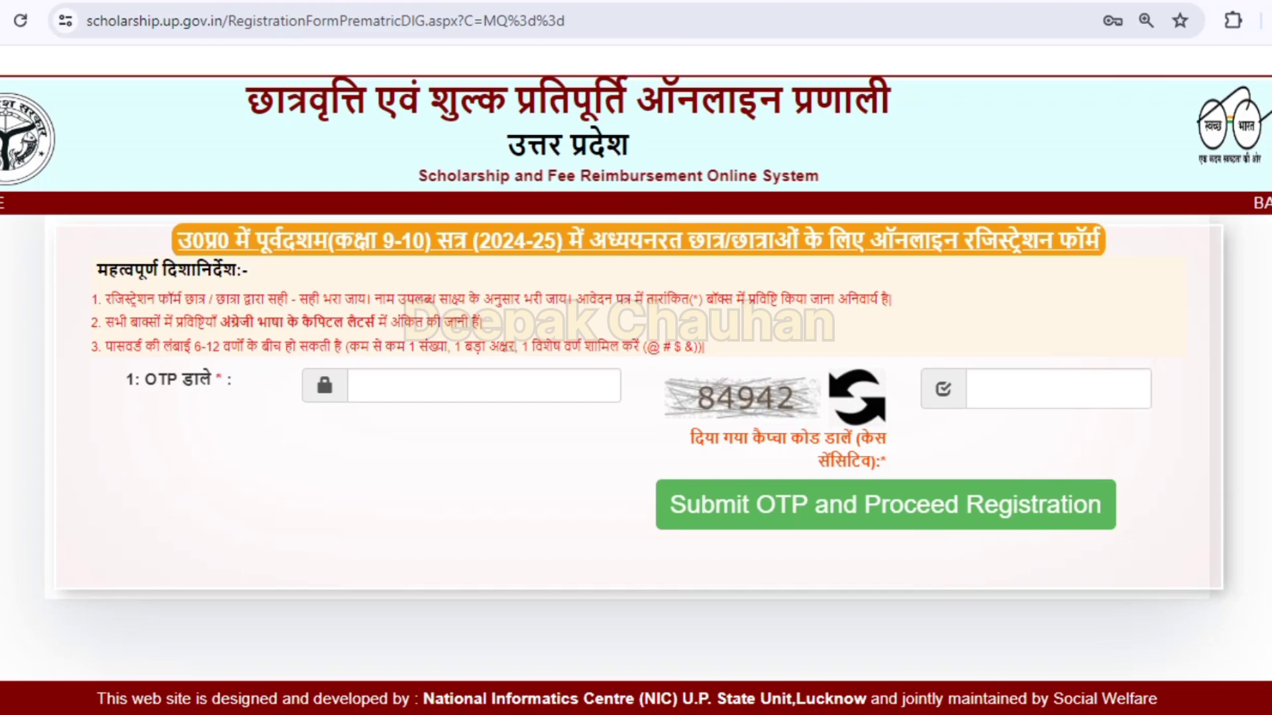
# Enter the captcha code and the OTP, then submit to complete the registration
pyautogui.click(483, 386)
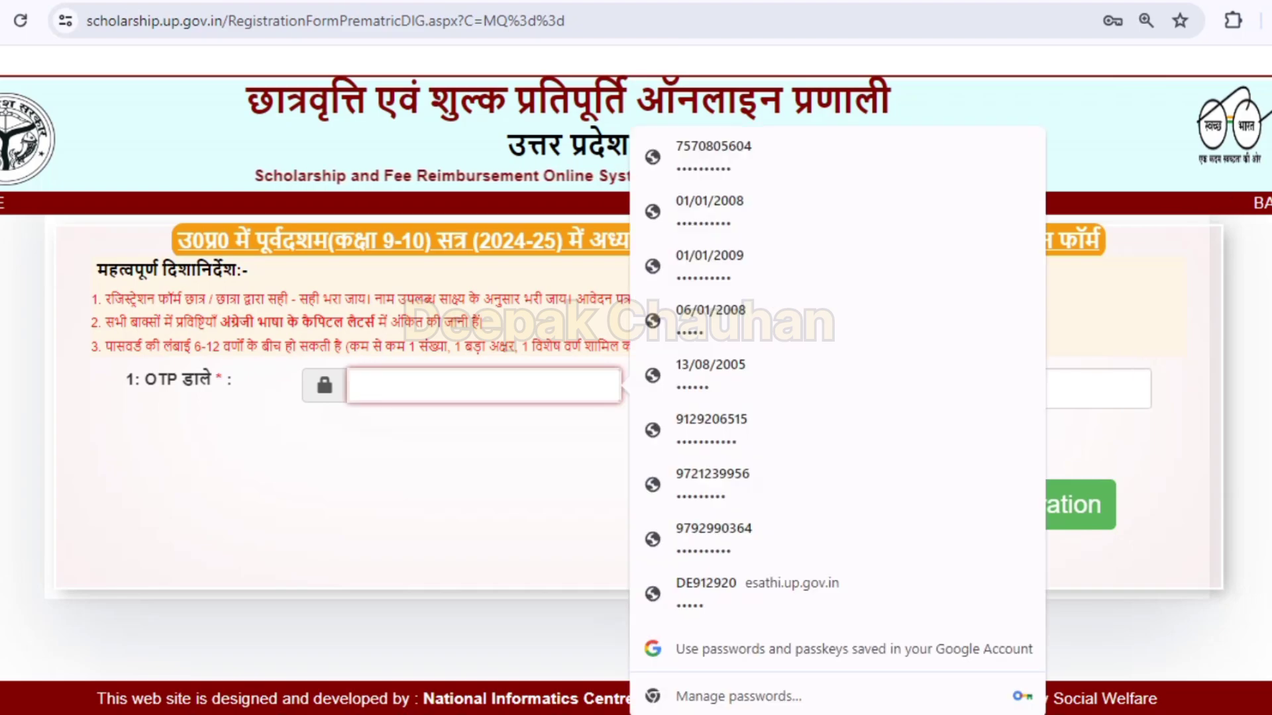
pyautogui.press('Escape')
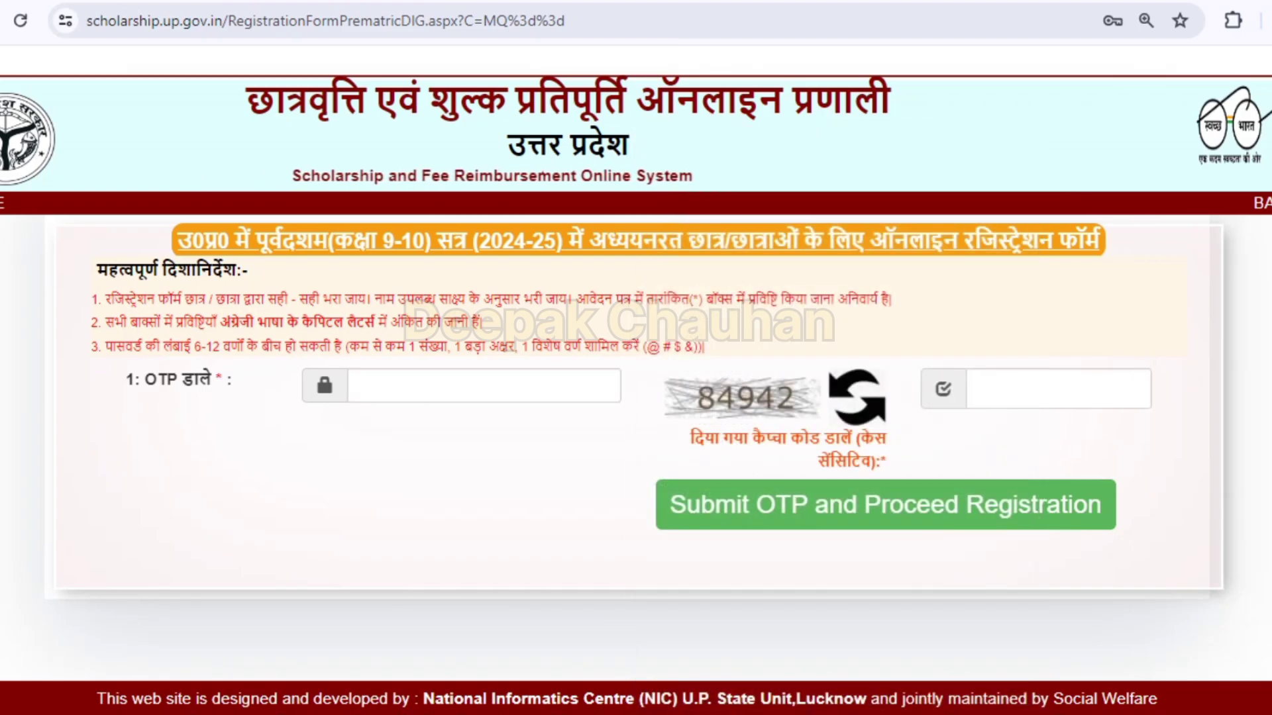
pyautogui.click(483, 385)
pyautogui.press('Escape')
pyautogui.click(483, 386)
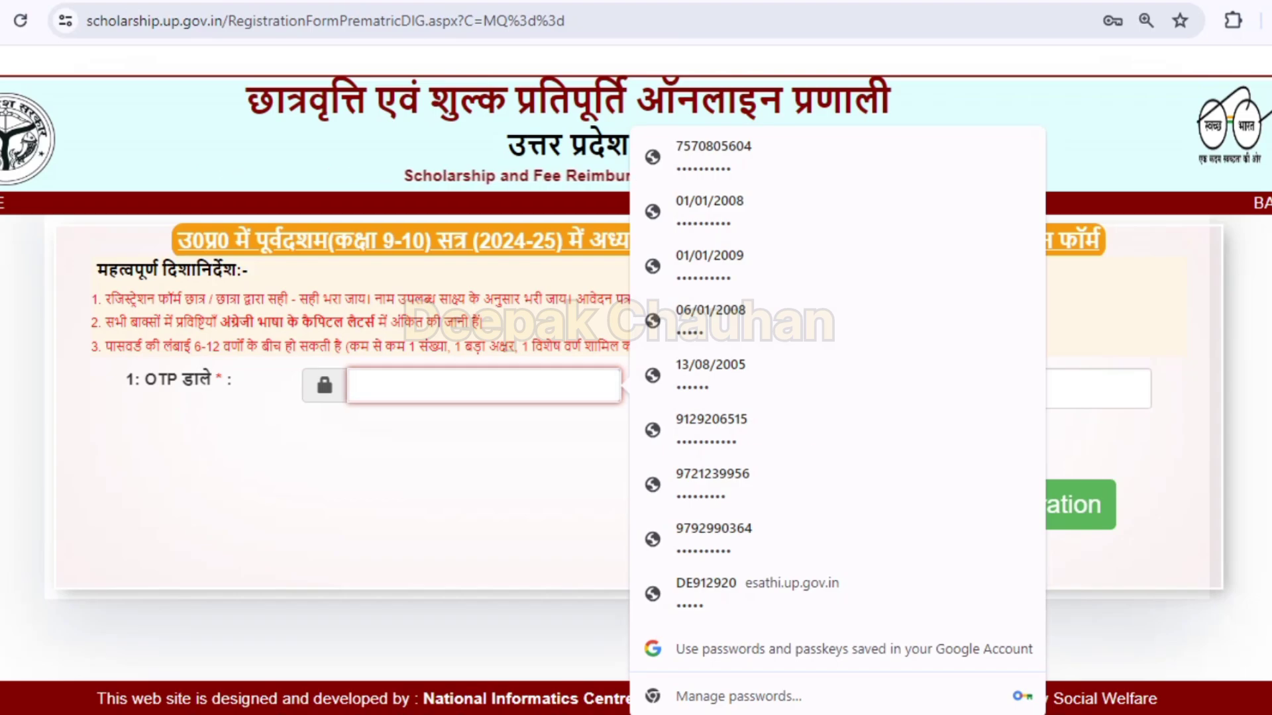
pyautogui.press('Escape')
pyautogui.click(1059, 389)
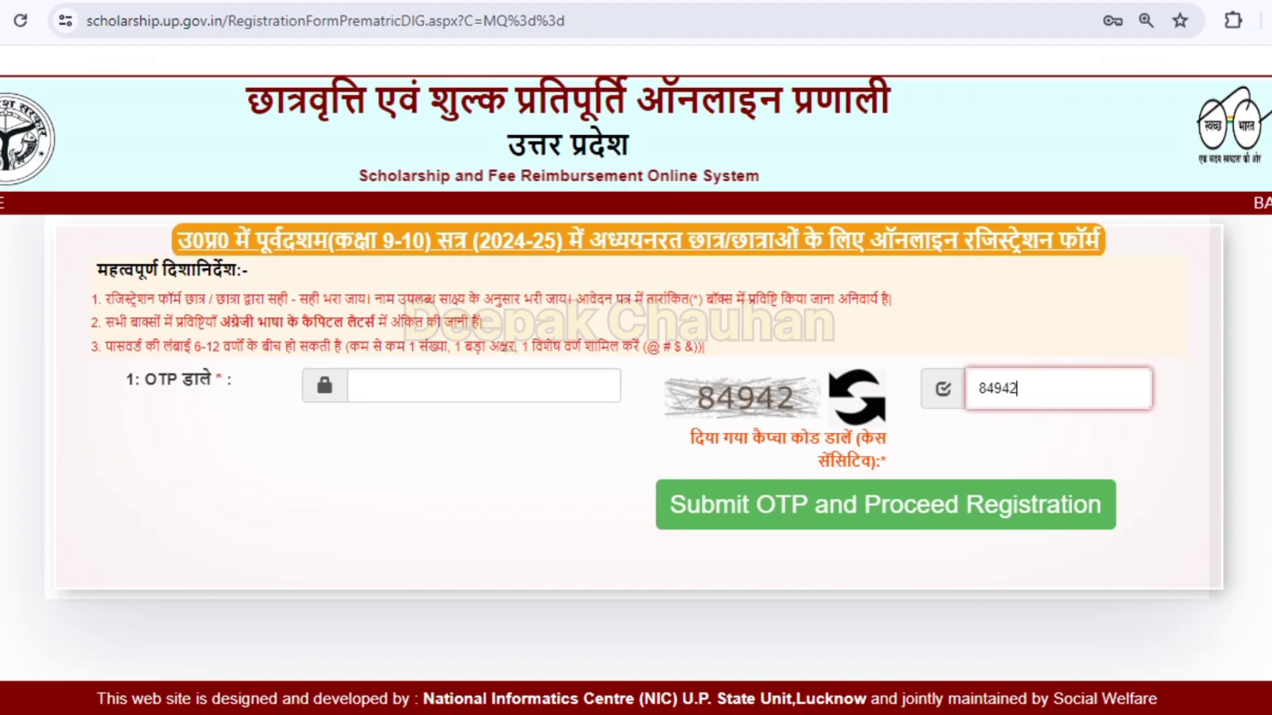
pyautogui.click(483, 385)
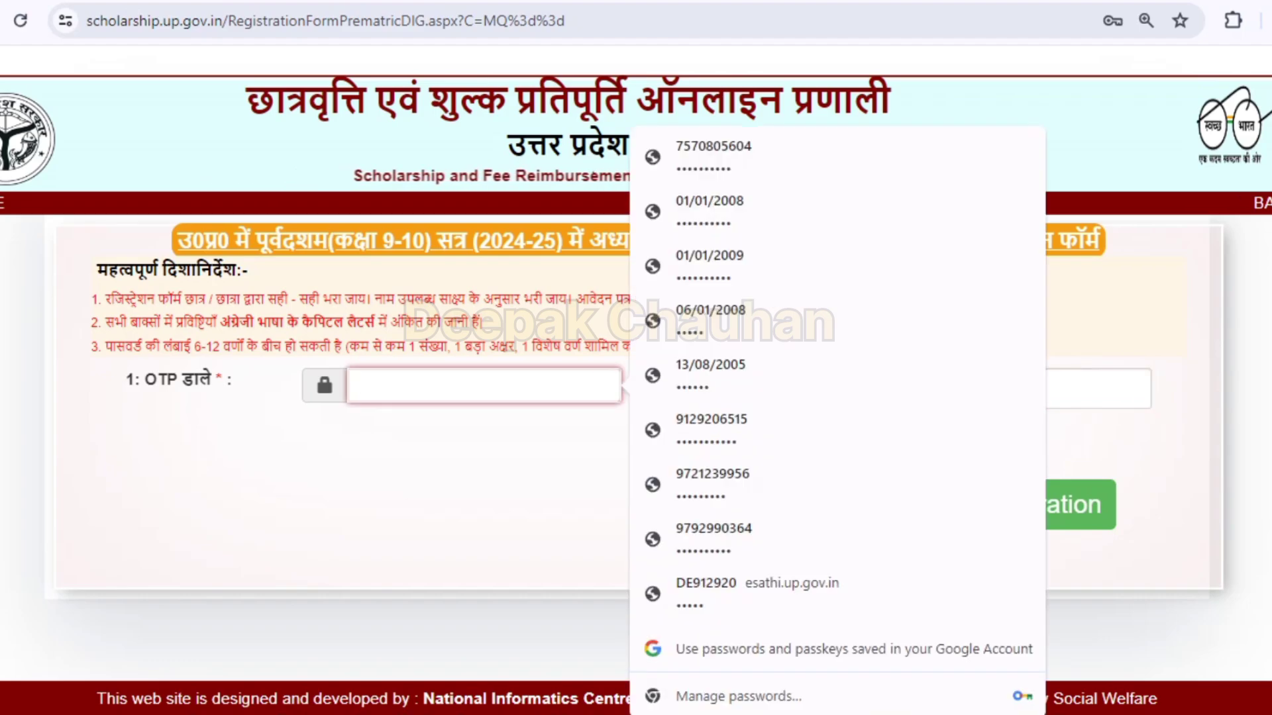
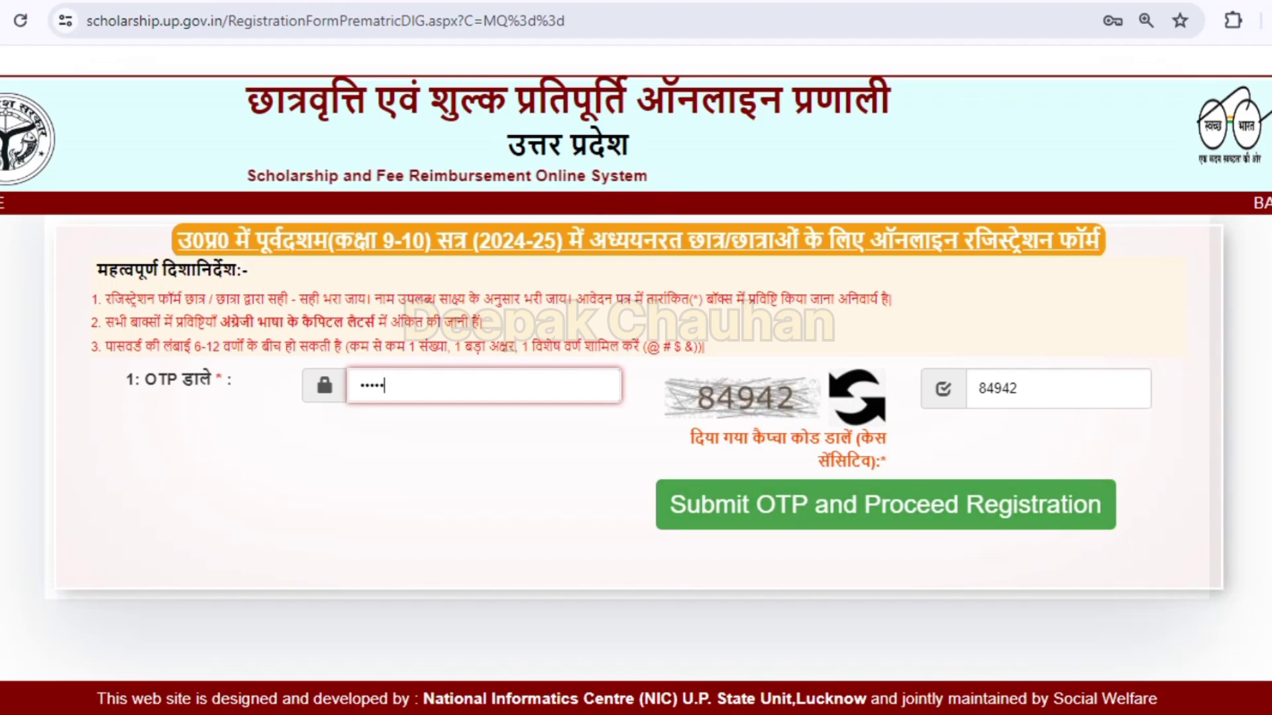
pyautogui.press('Return')
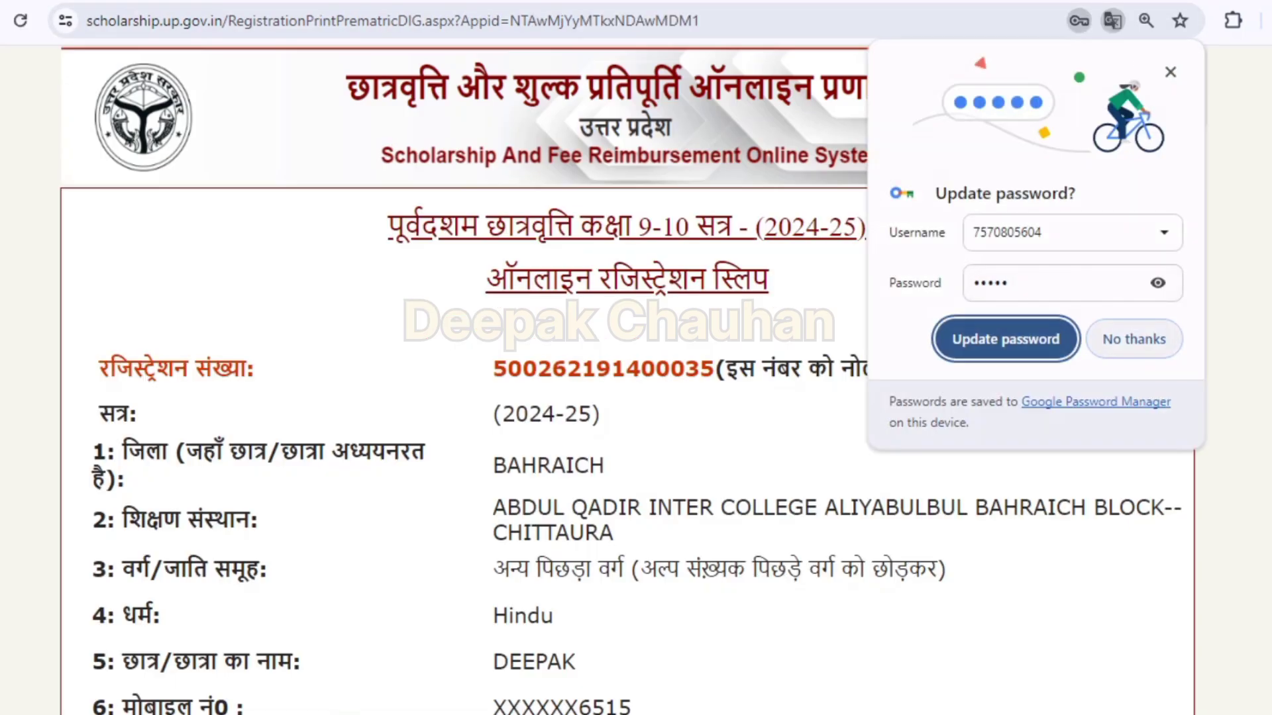
# Accept the password update prompt, select the registration number, and go back to the home page
pyautogui.click(1006, 339)
pyautogui.scroll(-1, 1005, 339)
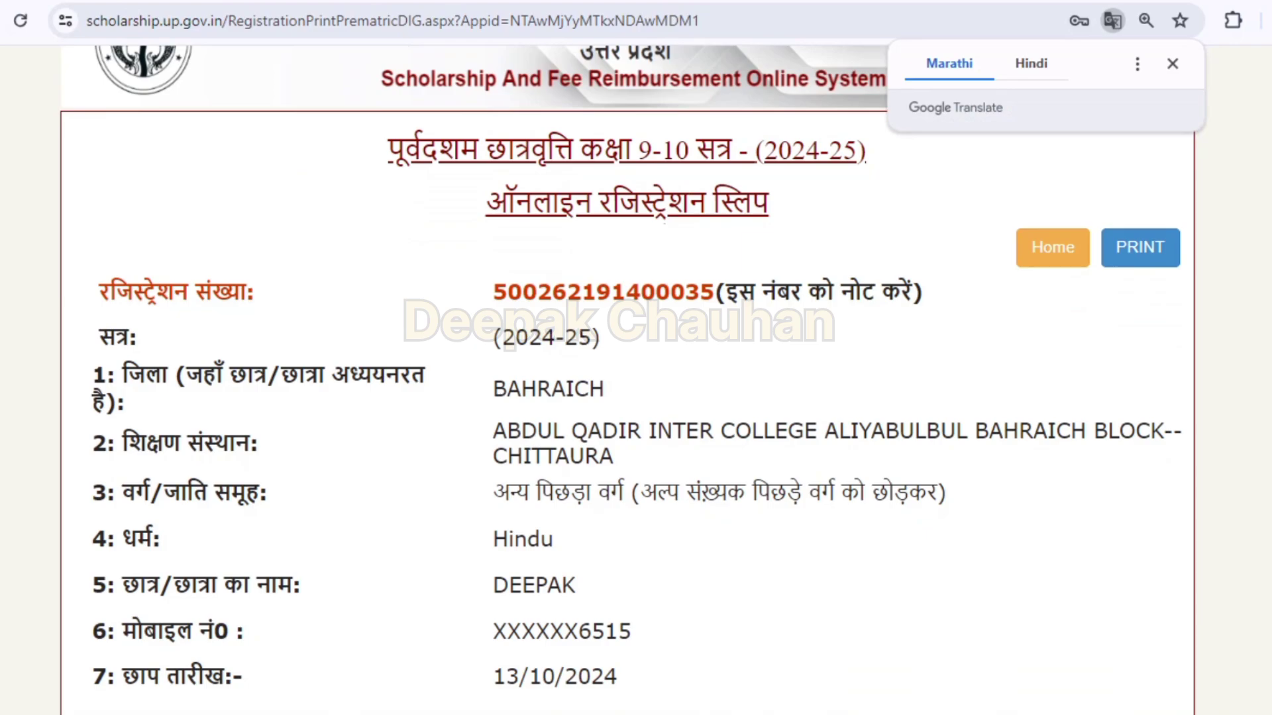
pyautogui.moveTo(494, 292); pyautogui.dragTo(777, 292)
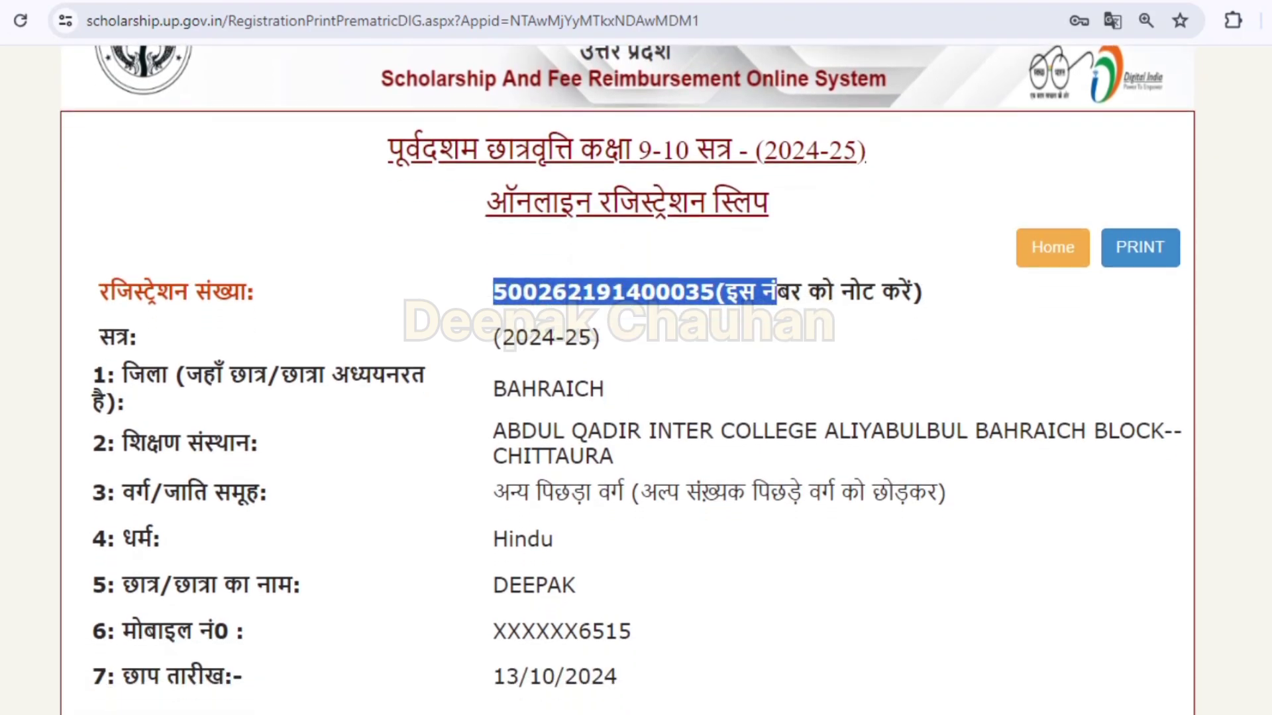
pyautogui.moveTo(388, 143); pyautogui.dragTo(768, 204)
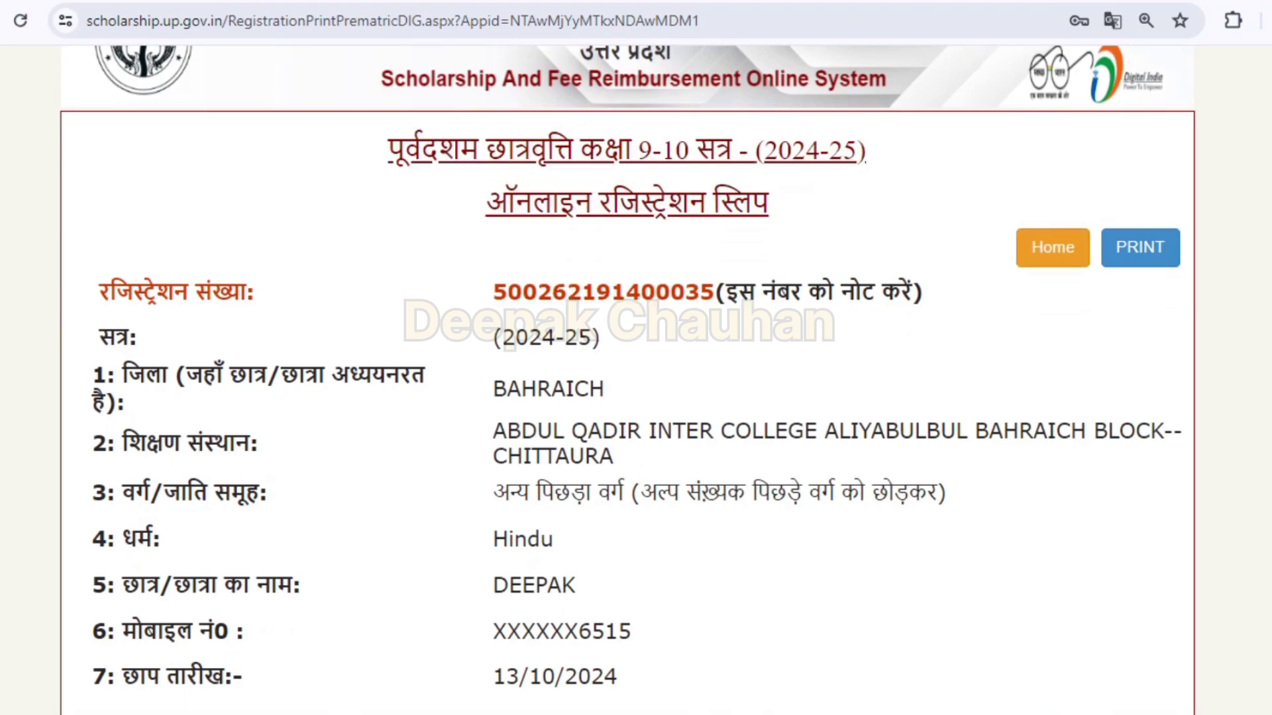
pyautogui.click(1052, 247)
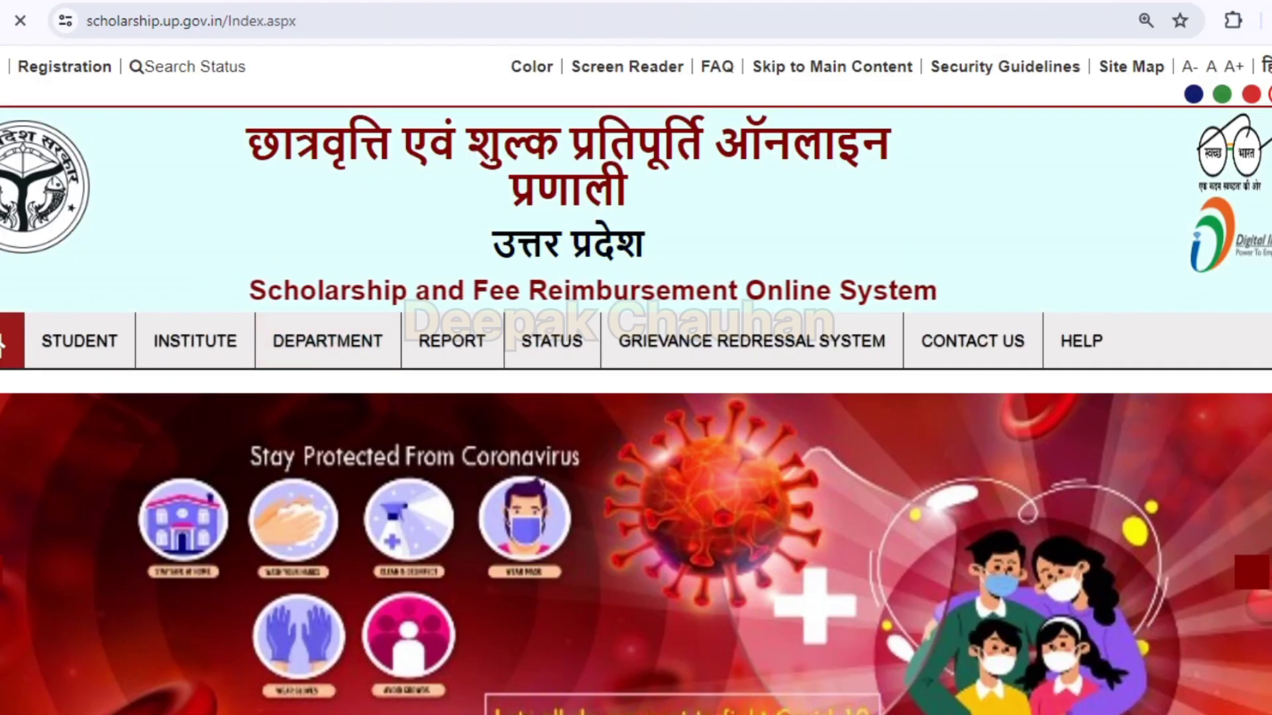
# Open the Postmatric Intermediate (Fresh) form under the ST, SC, General category panel
pyautogui.moveTo(79, 341)
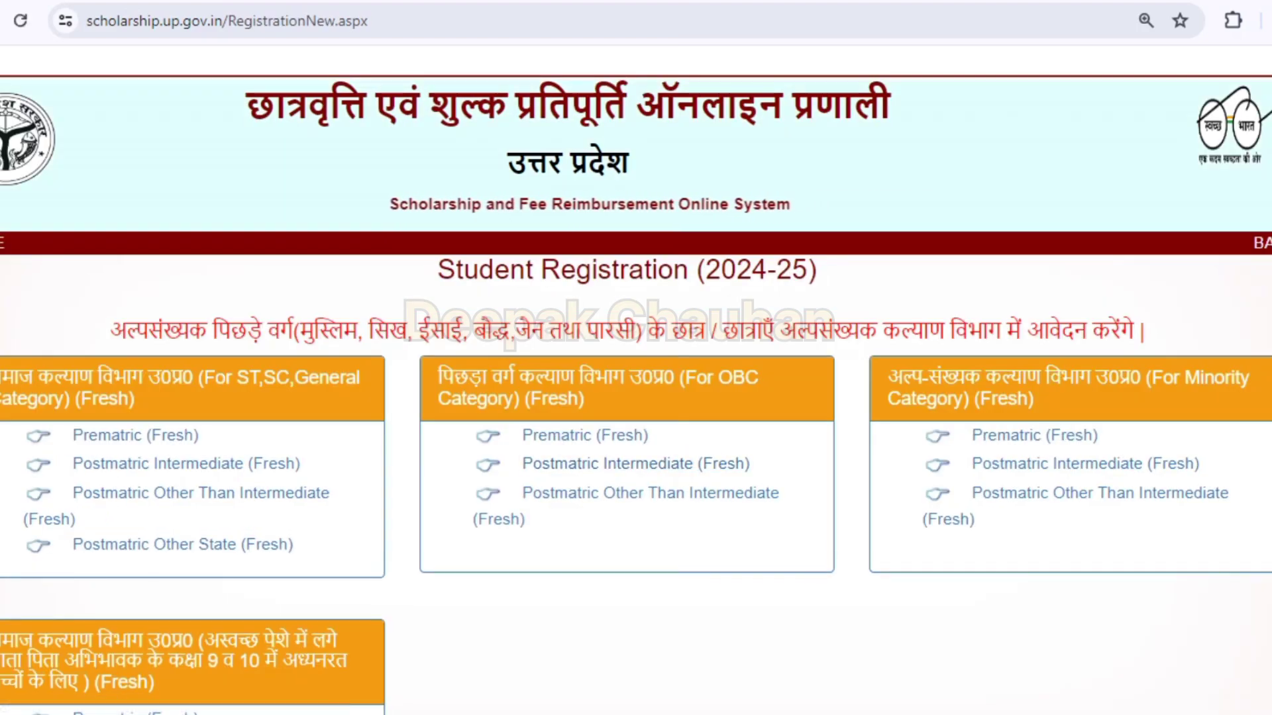
pyautogui.doubleClick(738, 377)
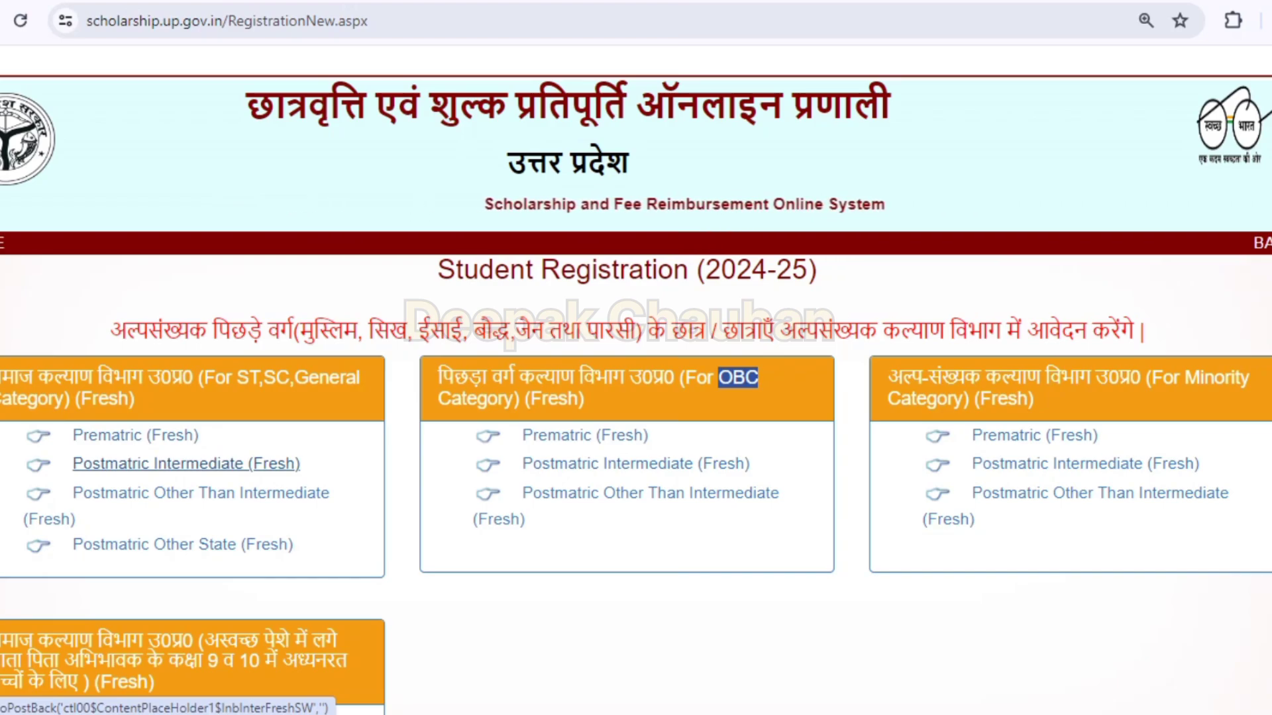
pyautogui.click(186, 463)
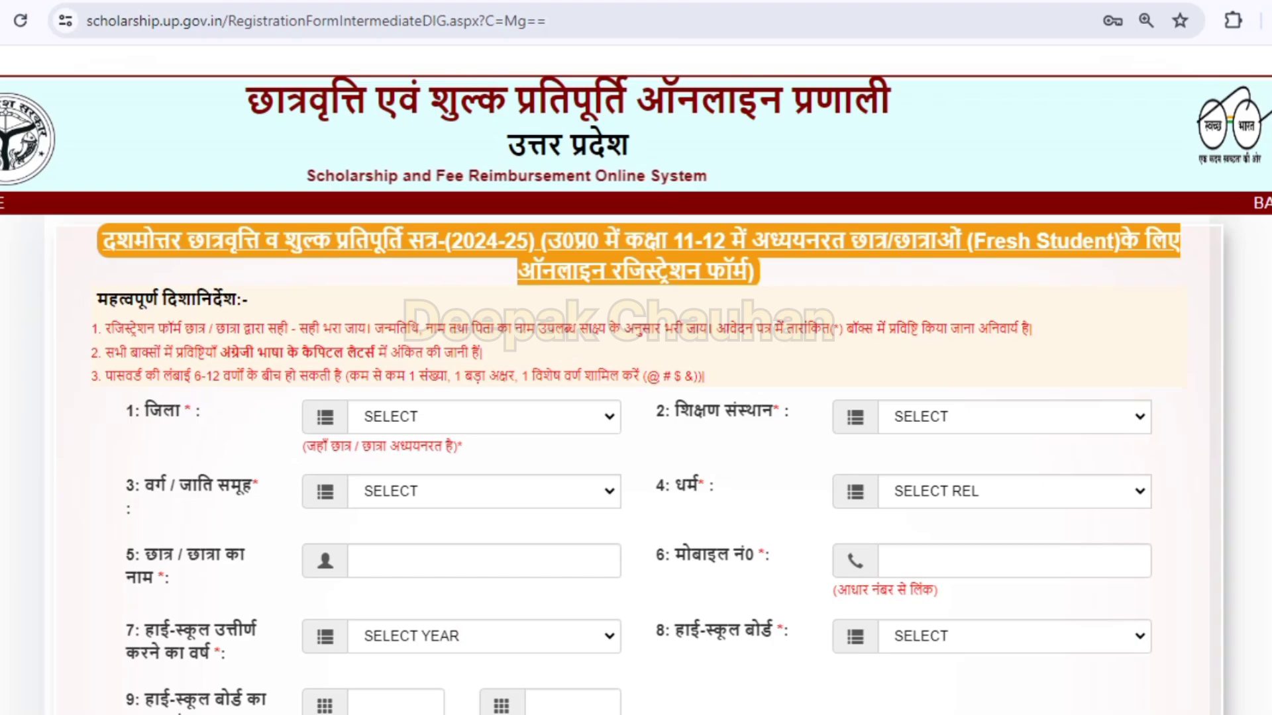
# Choose BAHRAICH as the district and A V K M G INTER COLLEGE as the institution
pyautogui.click(484, 417)
pyautogui.press('Down')
pyautogui.press('Down')
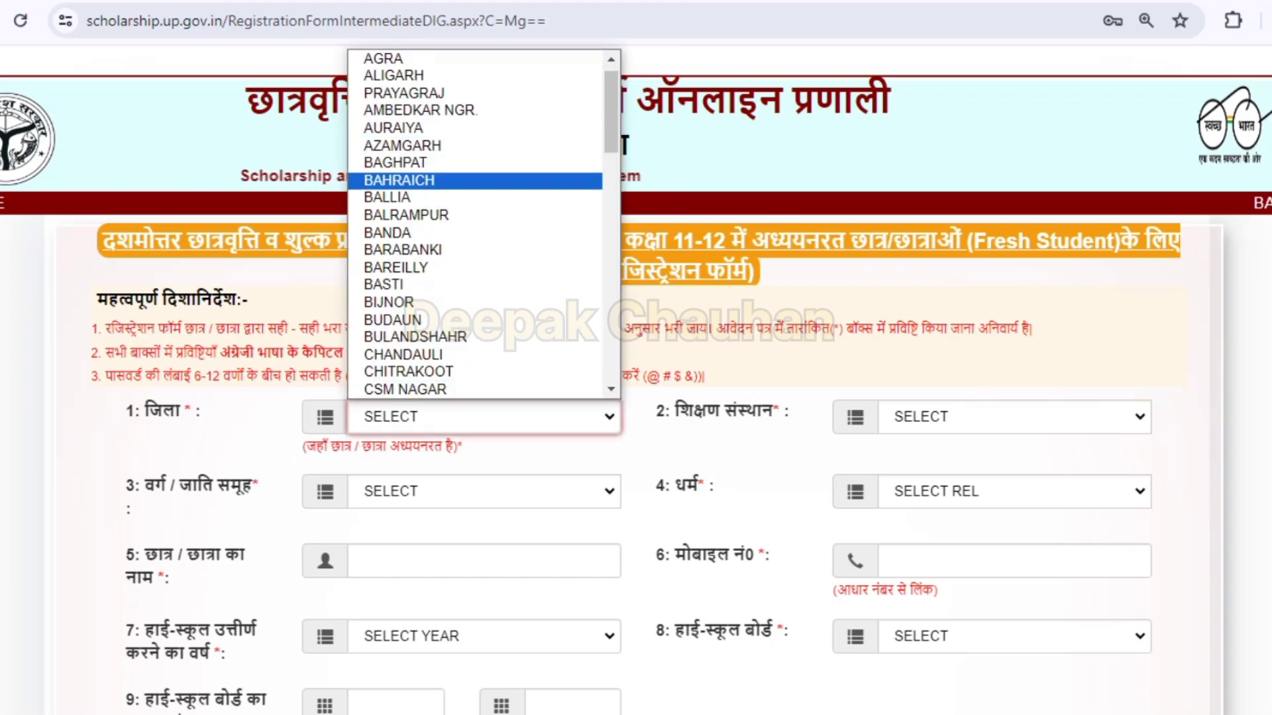
pyautogui.press('Return')
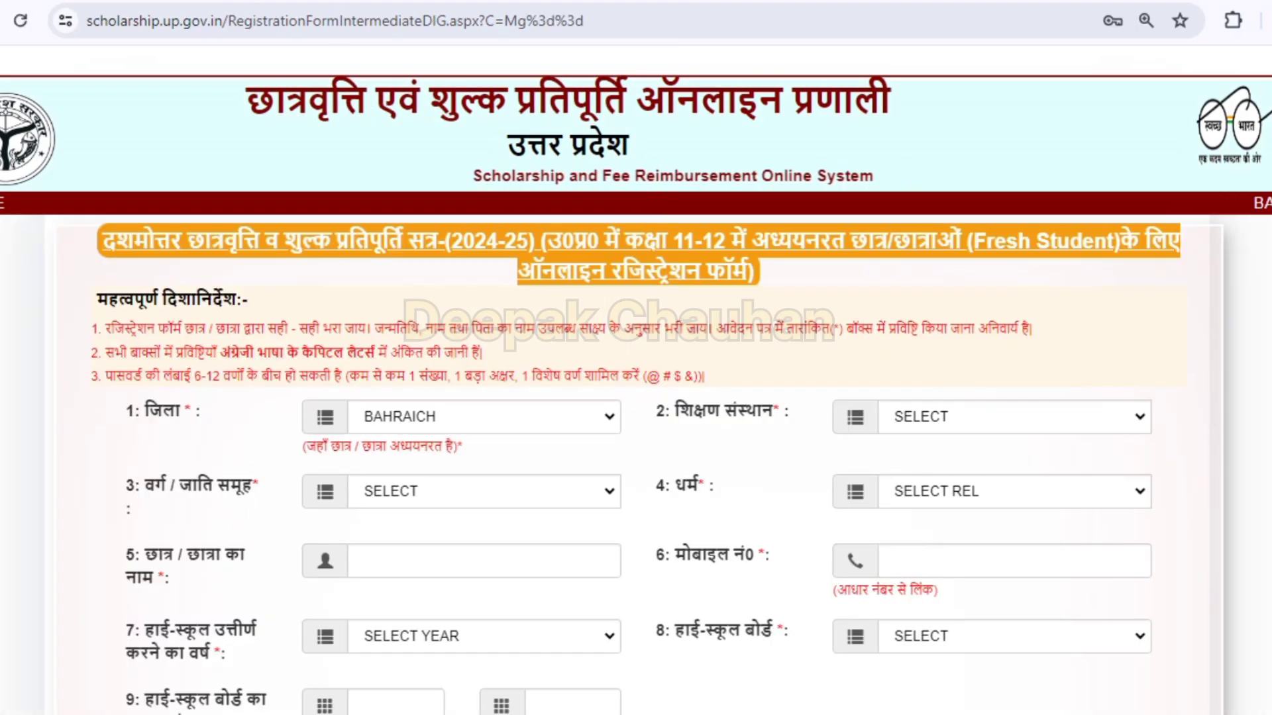
pyautogui.click(1014, 416)
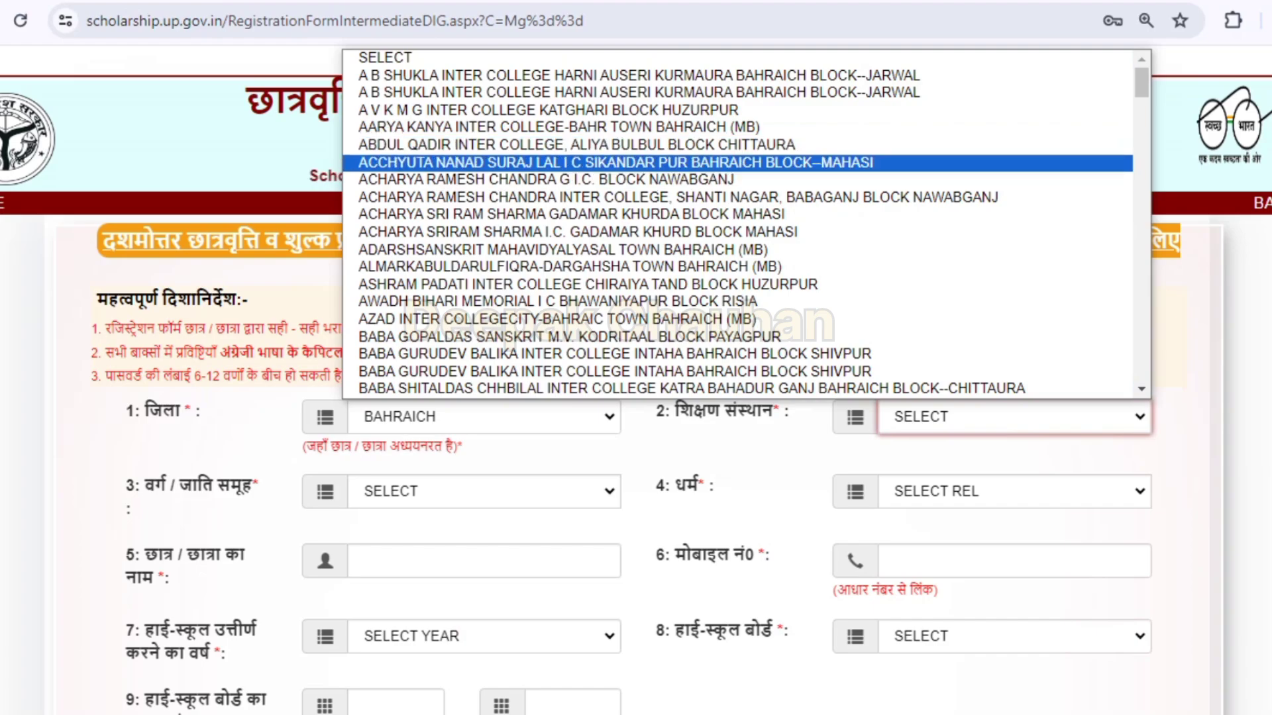
pyautogui.press('Down')
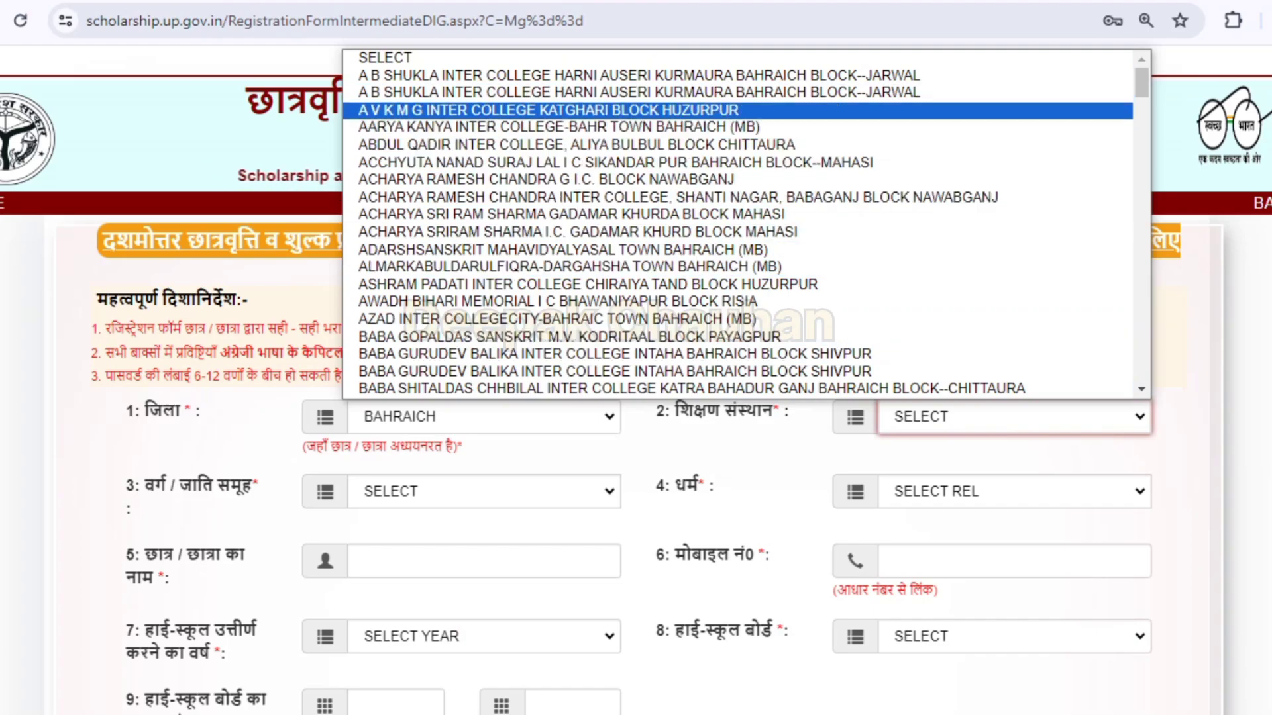
pyautogui.press('Return')
# Set the category to अनुसूचित जनजाति (Scheduled Tribe) and the religion to HINDU
pyautogui.click(484, 492)
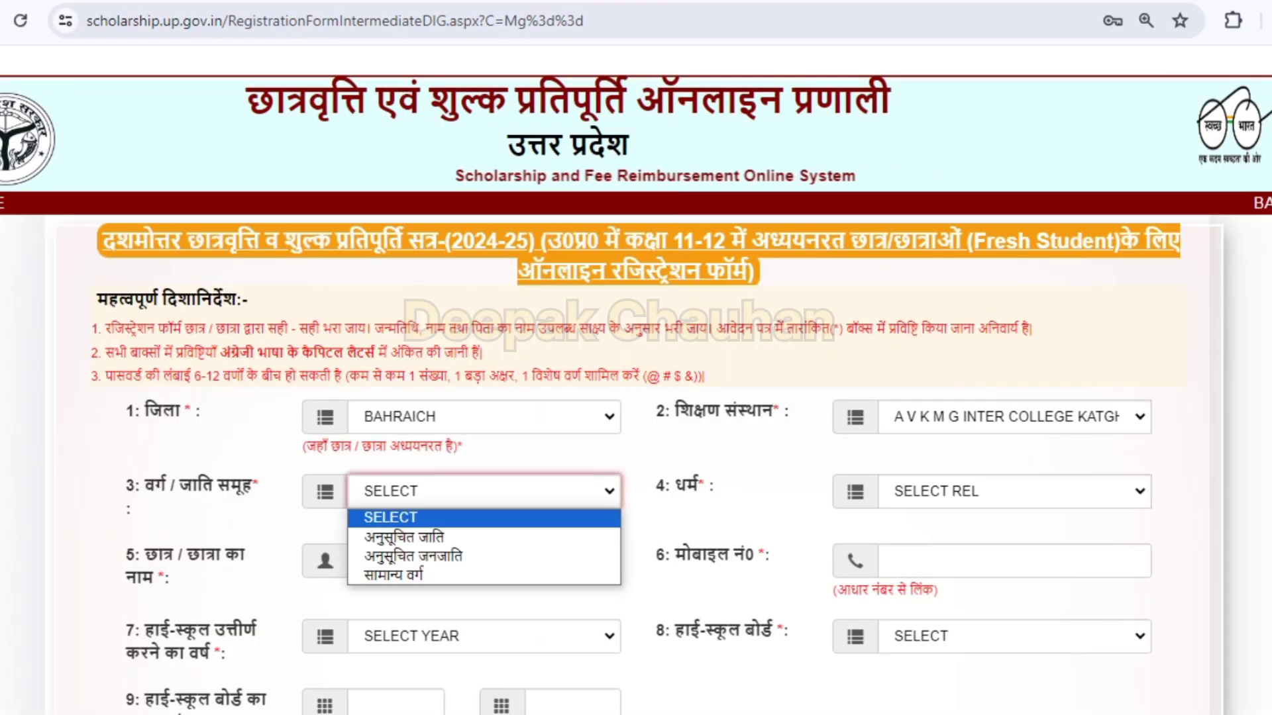
pyautogui.click(484, 491)
pyautogui.moveTo(145, 486); pyautogui.dragTo(265, 507)
pyautogui.click(265, 510)
pyautogui.click(484, 492)
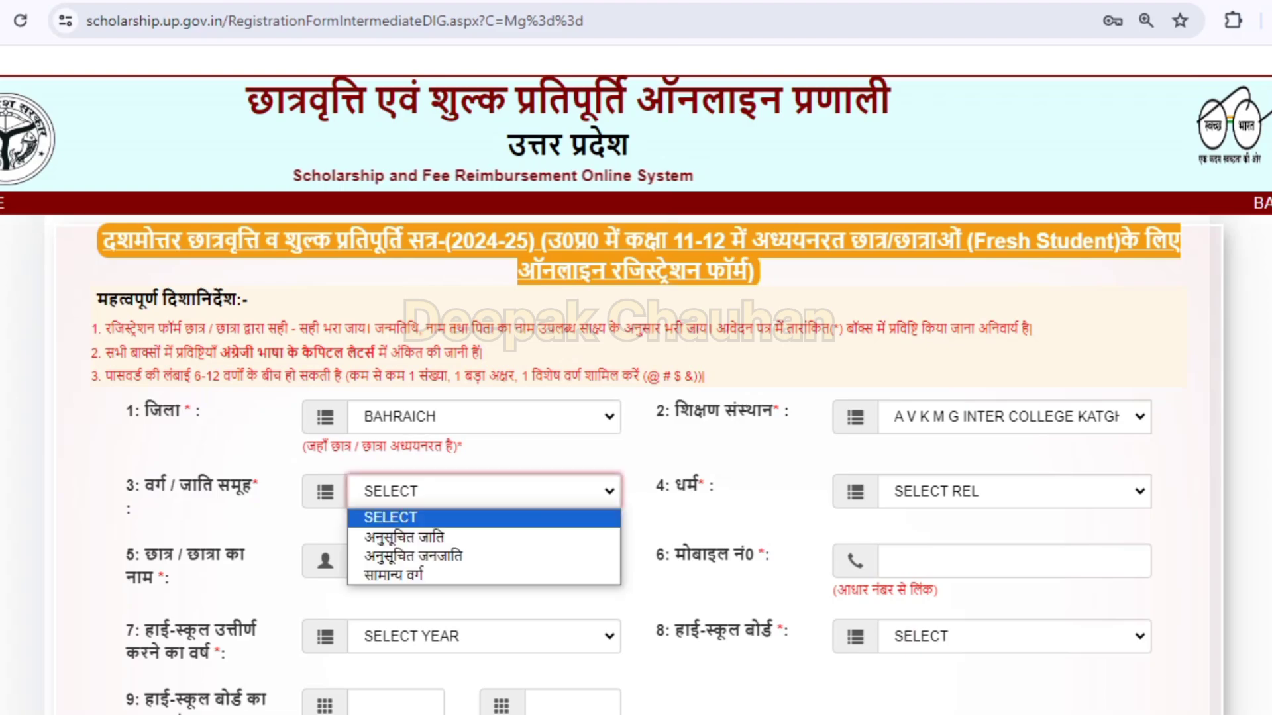
pyautogui.click(424, 537)
pyautogui.click(483, 491)
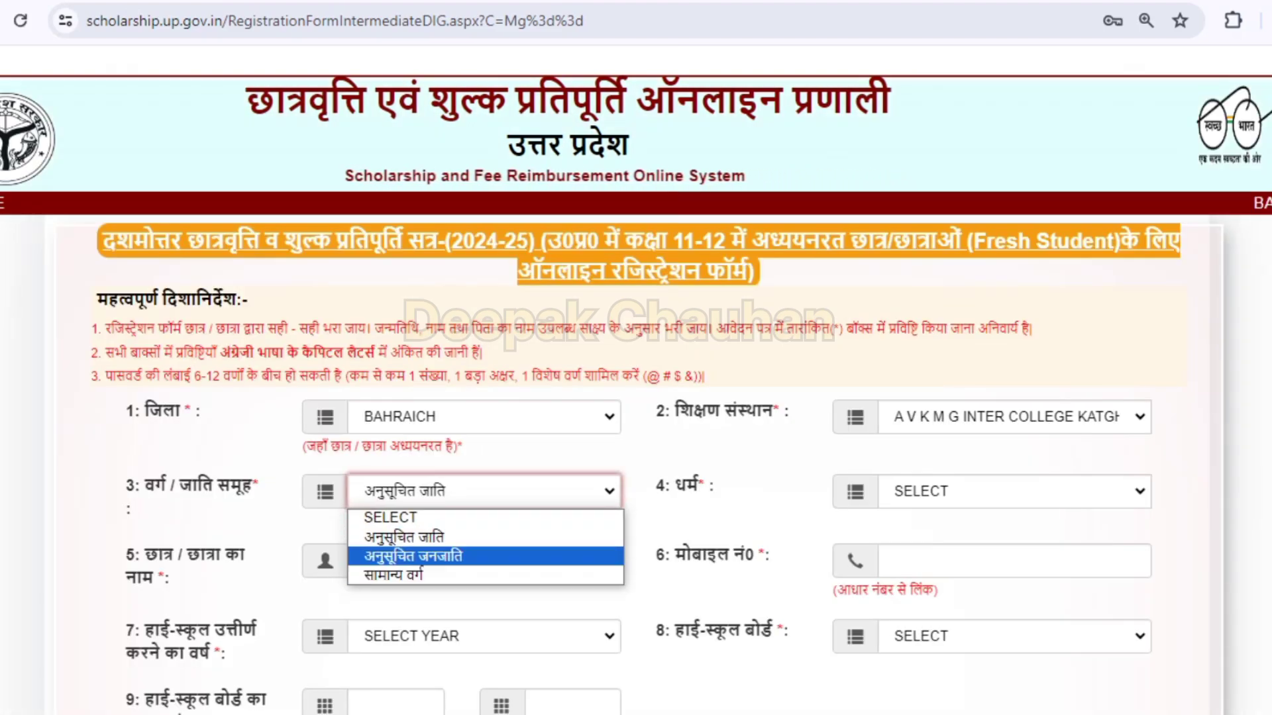
pyautogui.click(424, 557)
pyautogui.click(423, 557)
pyautogui.click(1013, 492)
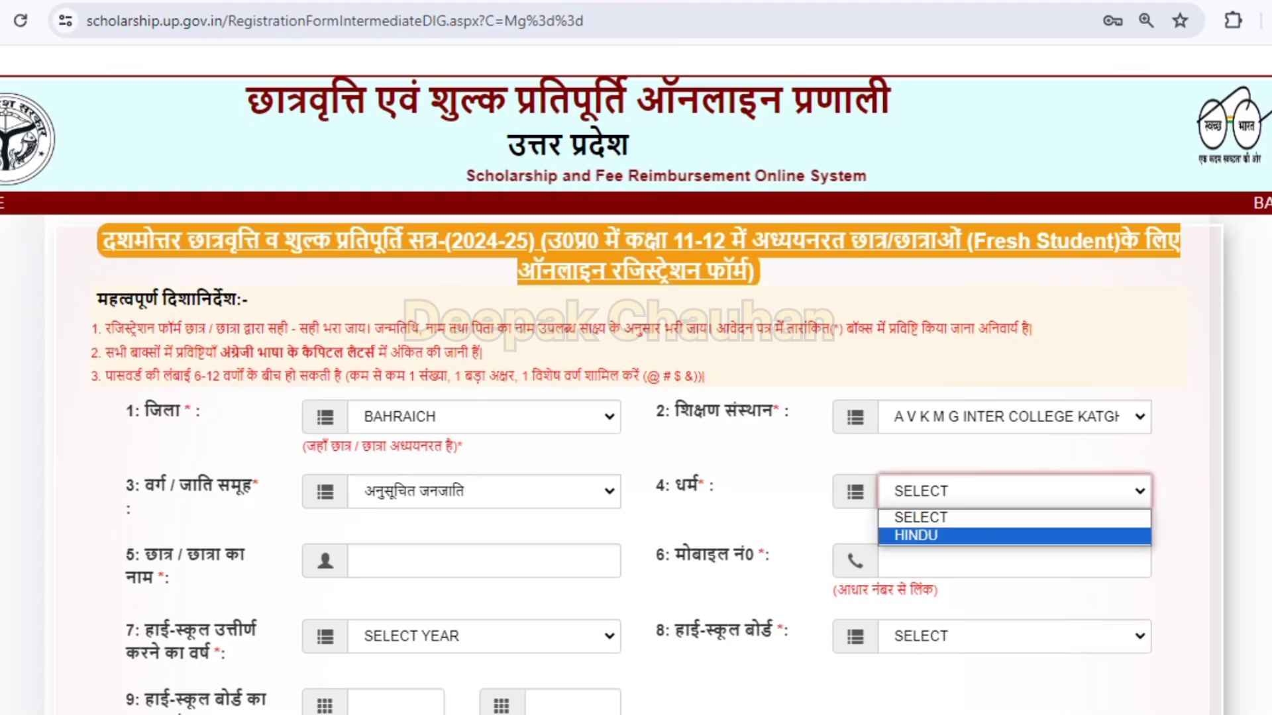
pyautogui.press('Return')
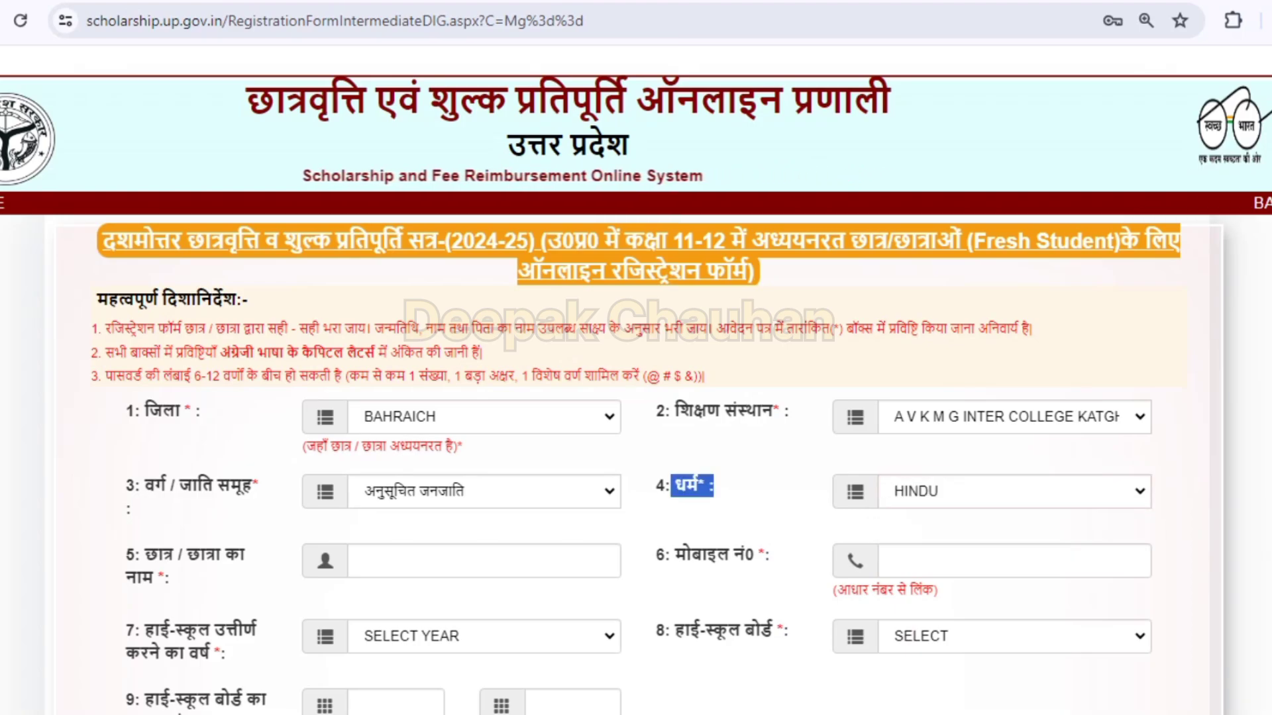
# Enter the student's name and mobile number
pyautogui.click(483, 561)
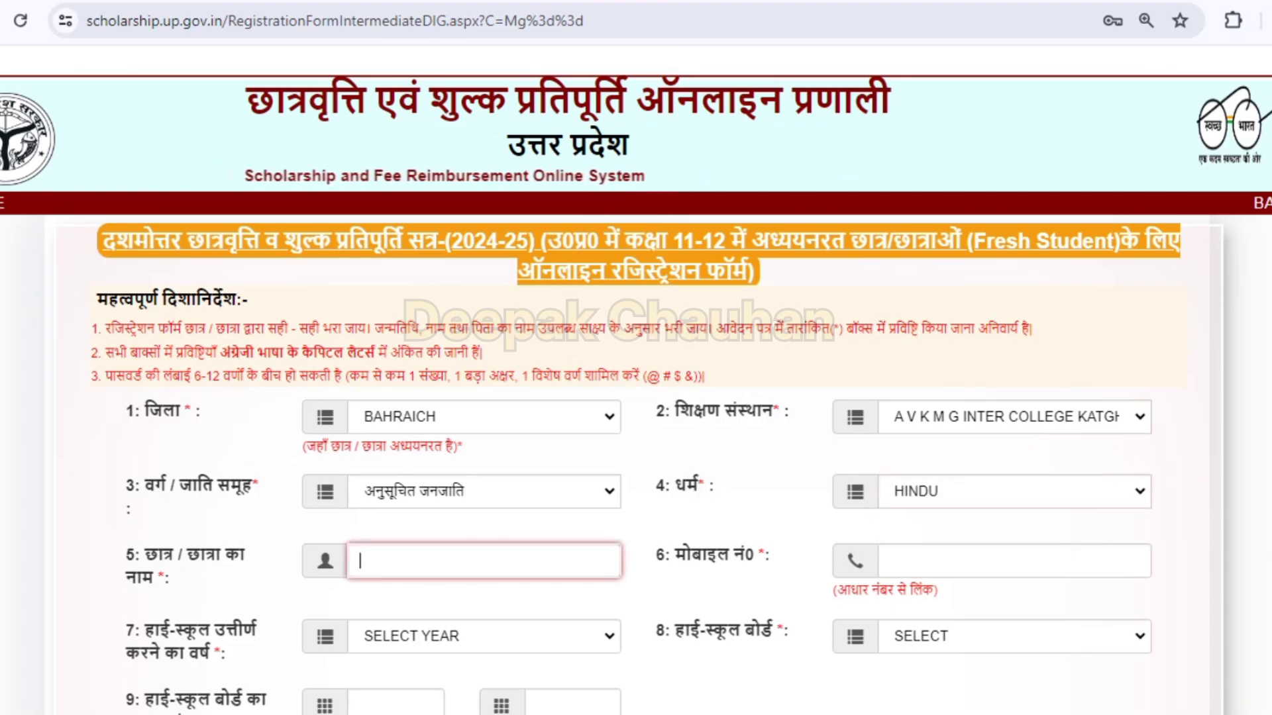
pyautogui.write('GOPAL')
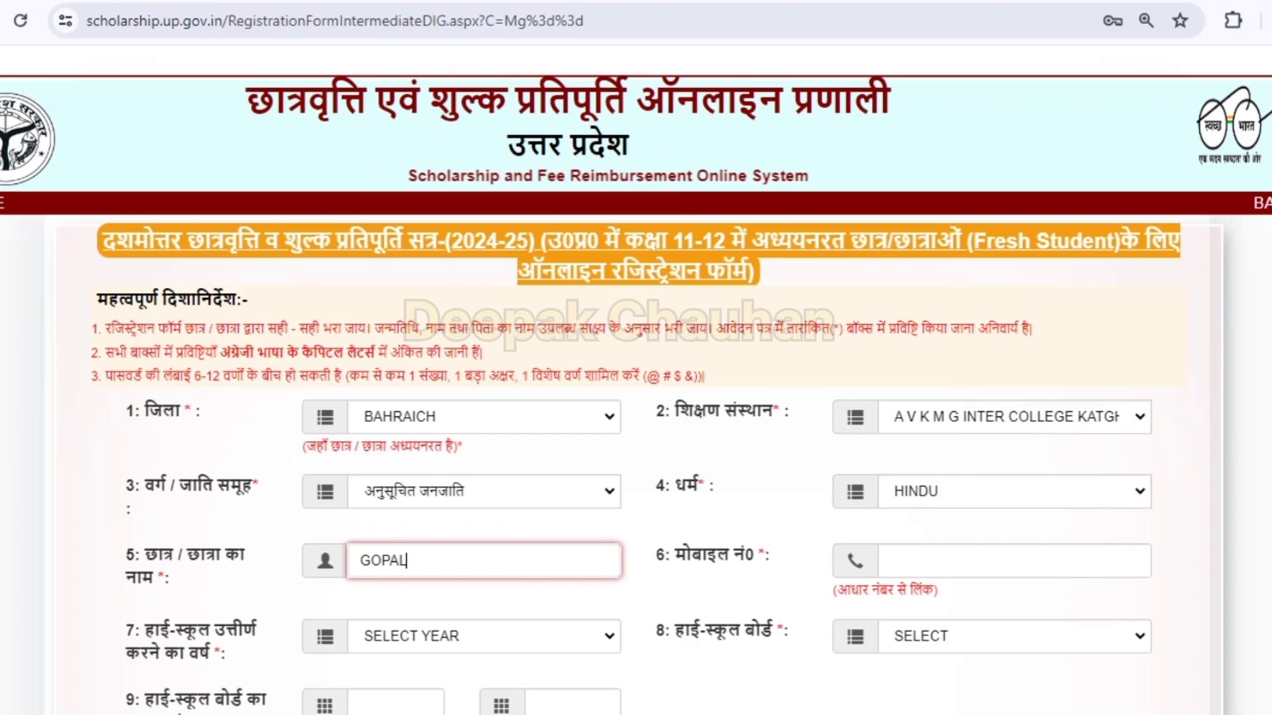
pyautogui.click(1014, 561)
pyautogui.write('55')
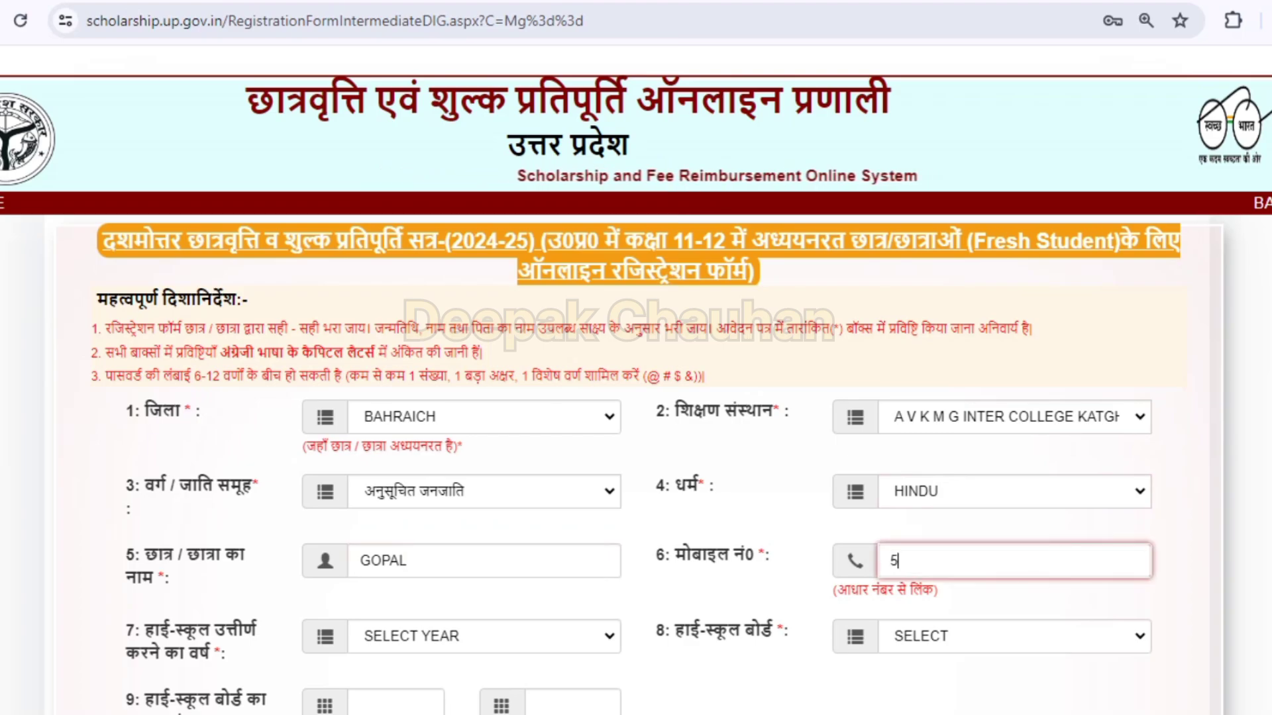
pyautogui.press('BackSpace')
pyautogui.press('BackSpace')
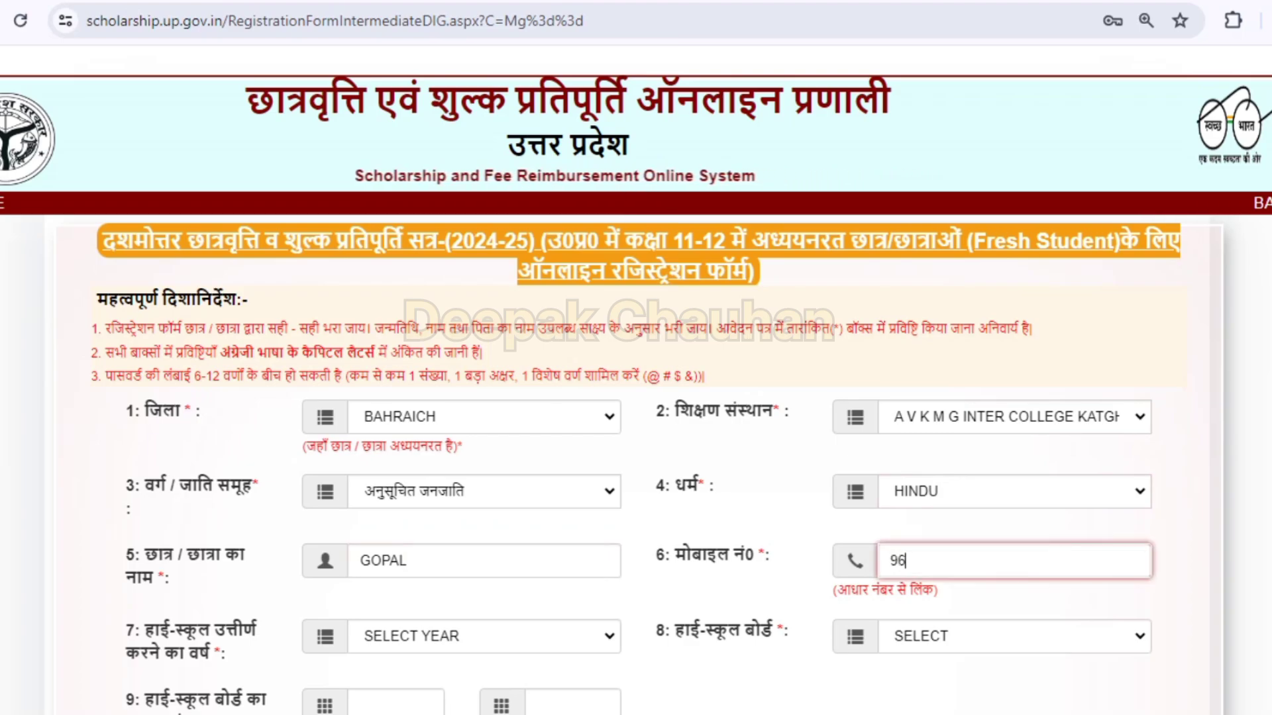
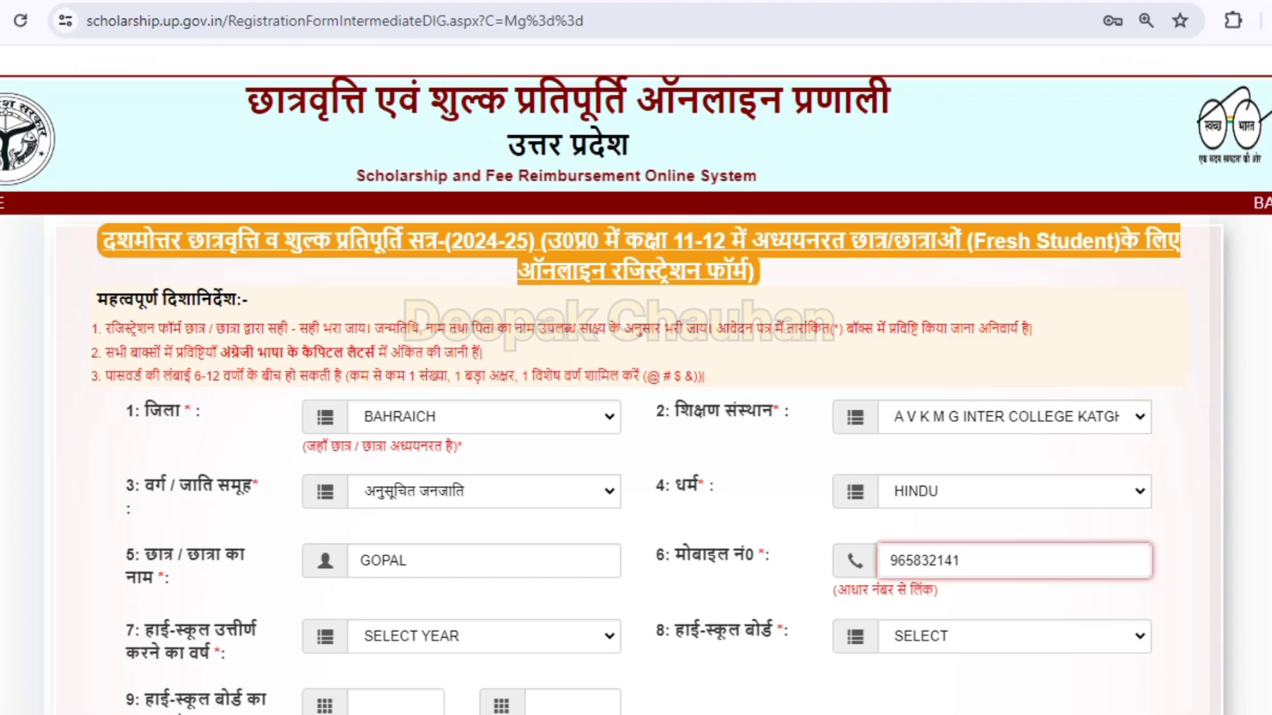
pyautogui.press('Tab')
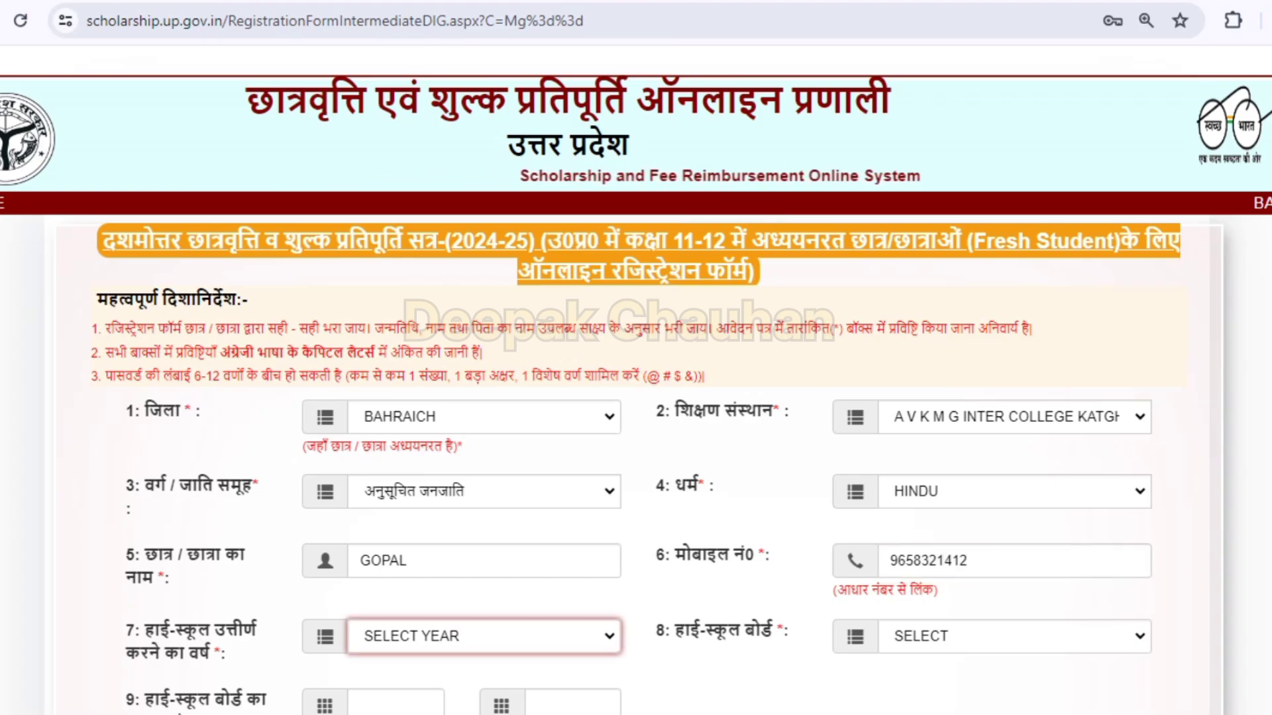
pyautogui.hotkey('alt', 'Down')
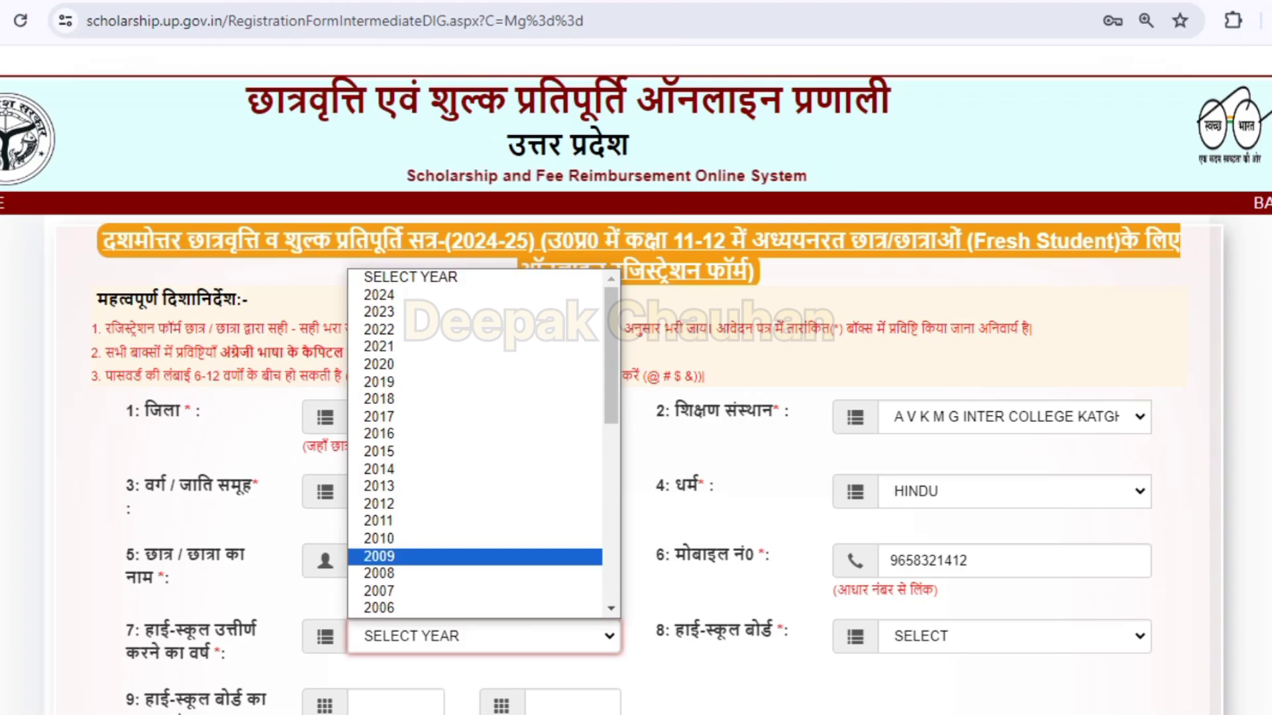
# Set the high-school passing year to 2024 and the board to UP BOARD
pyautogui.scroll(-2, 636, 397)
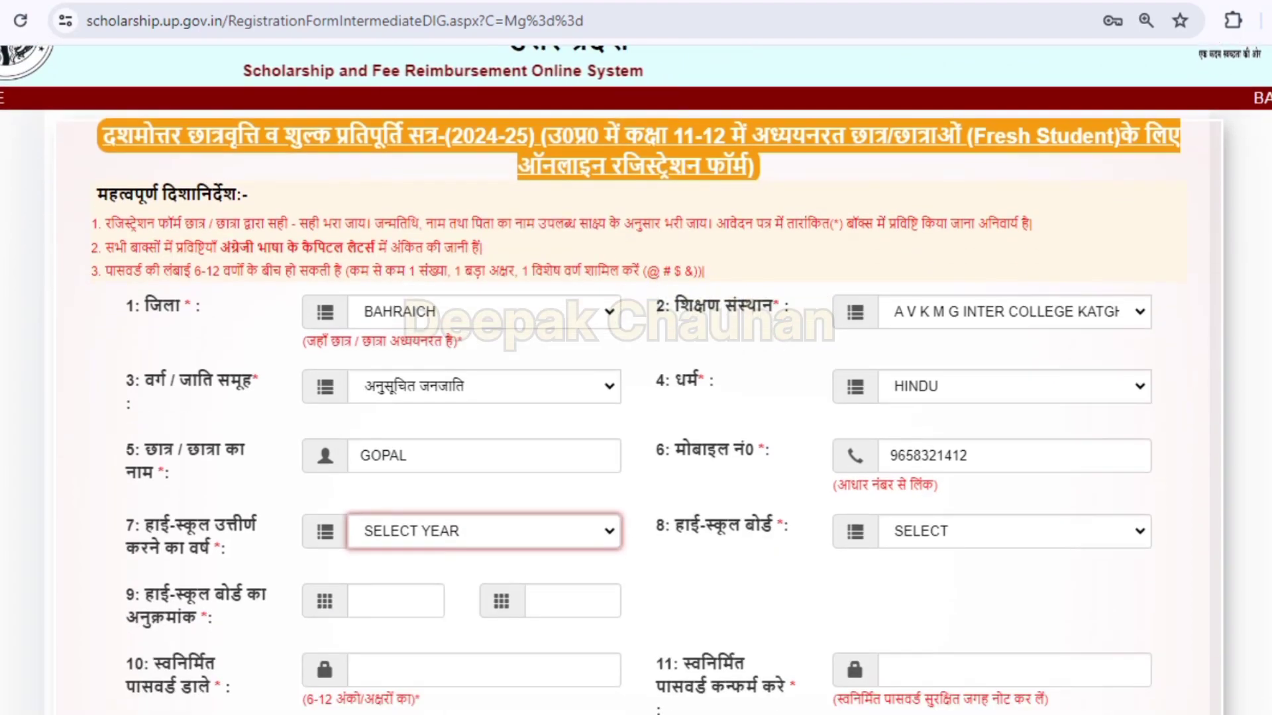
pyautogui.moveTo(139, 525); pyautogui.dragTo(227, 550)
pyautogui.click(484, 531)
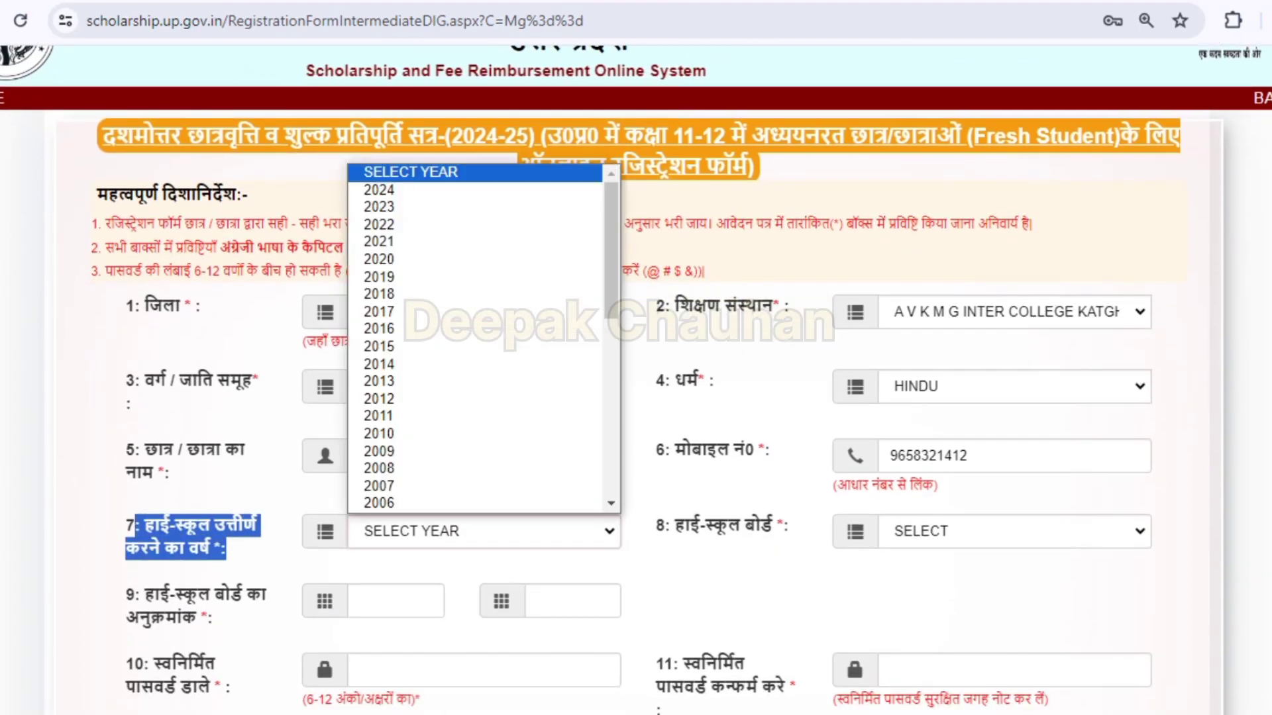
pyautogui.press('Up')
pyautogui.press('Up')
pyautogui.press('Up')
pyautogui.press('Up')
pyautogui.press('Up')
pyautogui.press('Up')
pyautogui.press('Return')
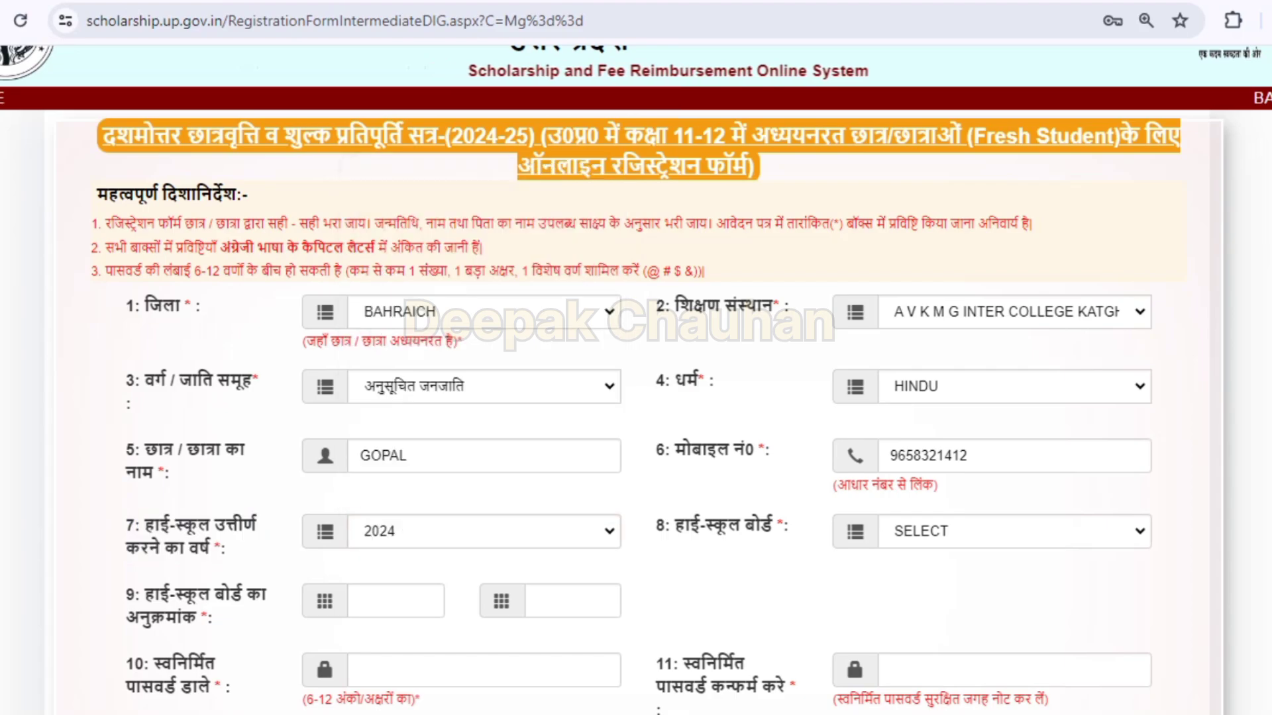
pyautogui.click(1014, 531)
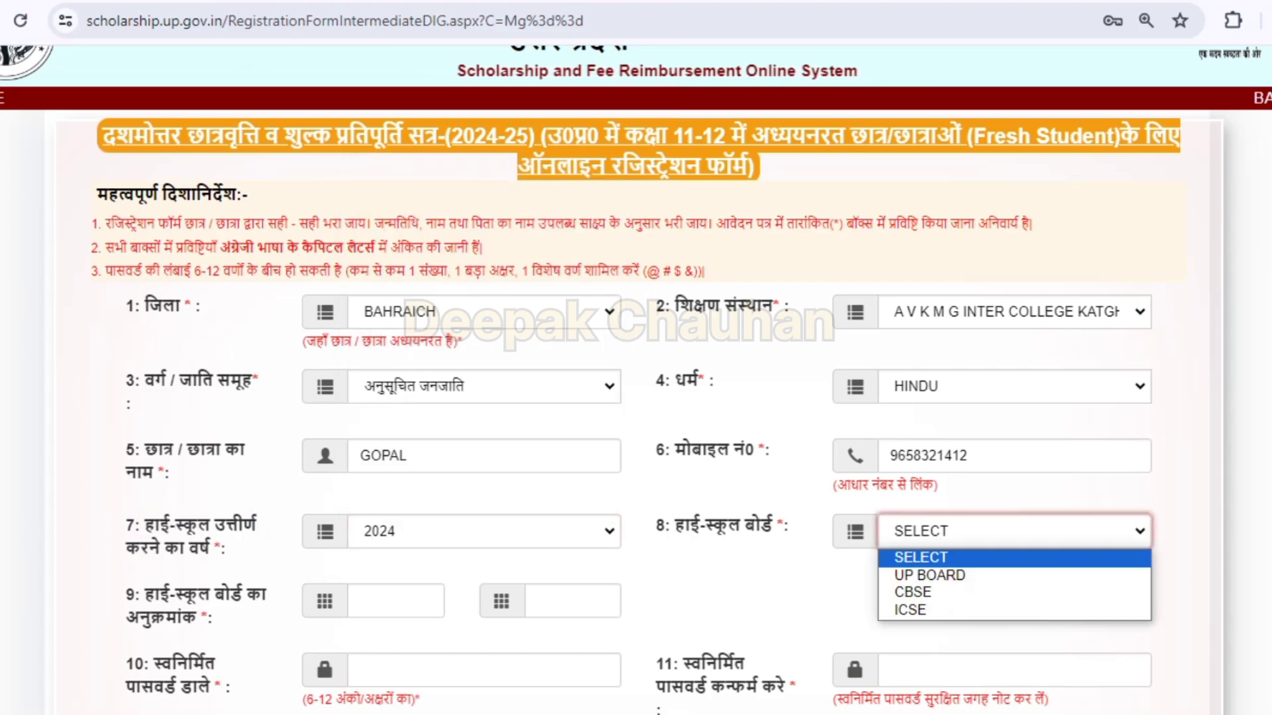
pyautogui.press('Return')
# Fill in the high-school roll number using the suggested entry
pyautogui.scroll(-2, 635, 397)
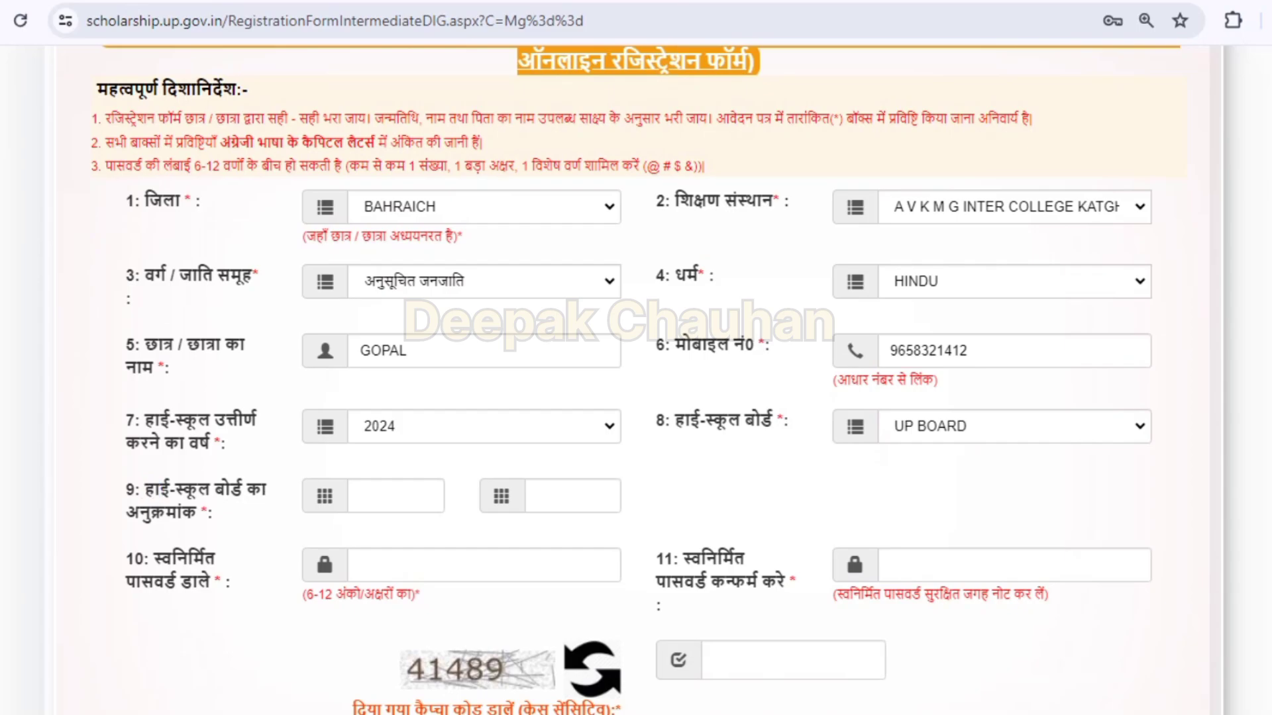
pyautogui.moveTo(174, 491); pyautogui.dragTo(231, 490)
pyautogui.click(395, 496)
pyautogui.click(573, 495)
pyautogui.write('25')
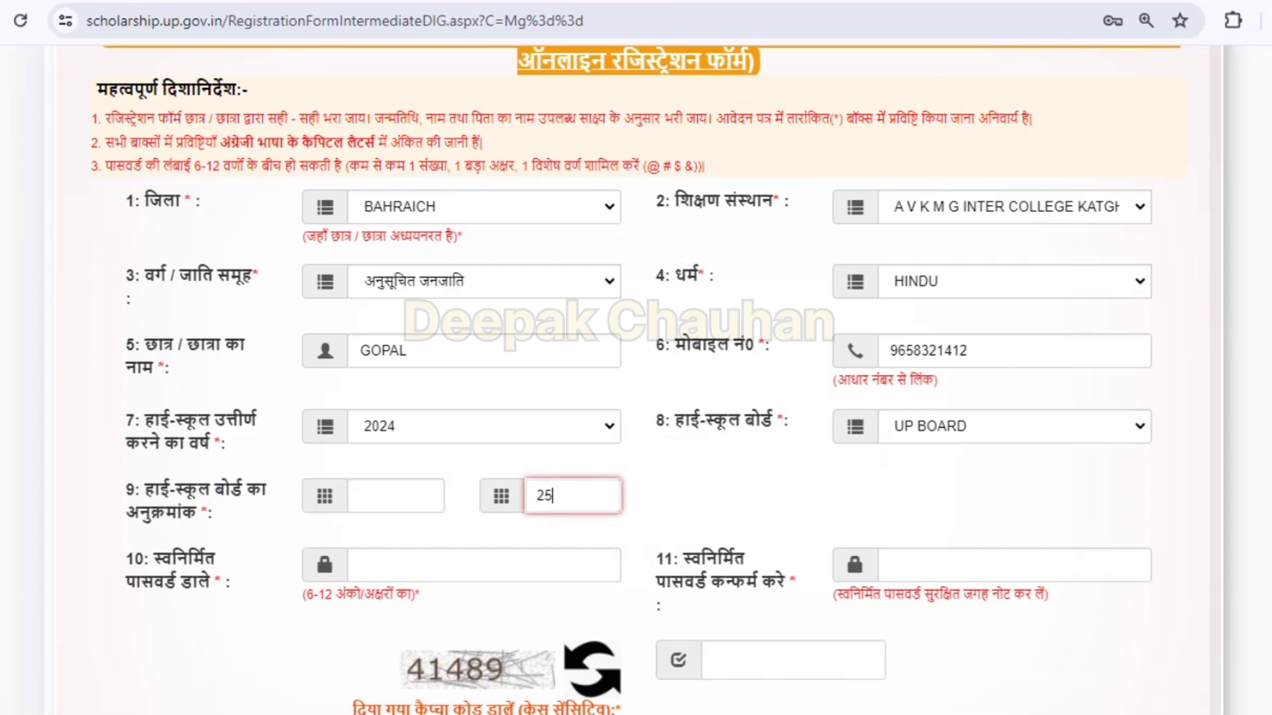
pyautogui.press('BackSpace')
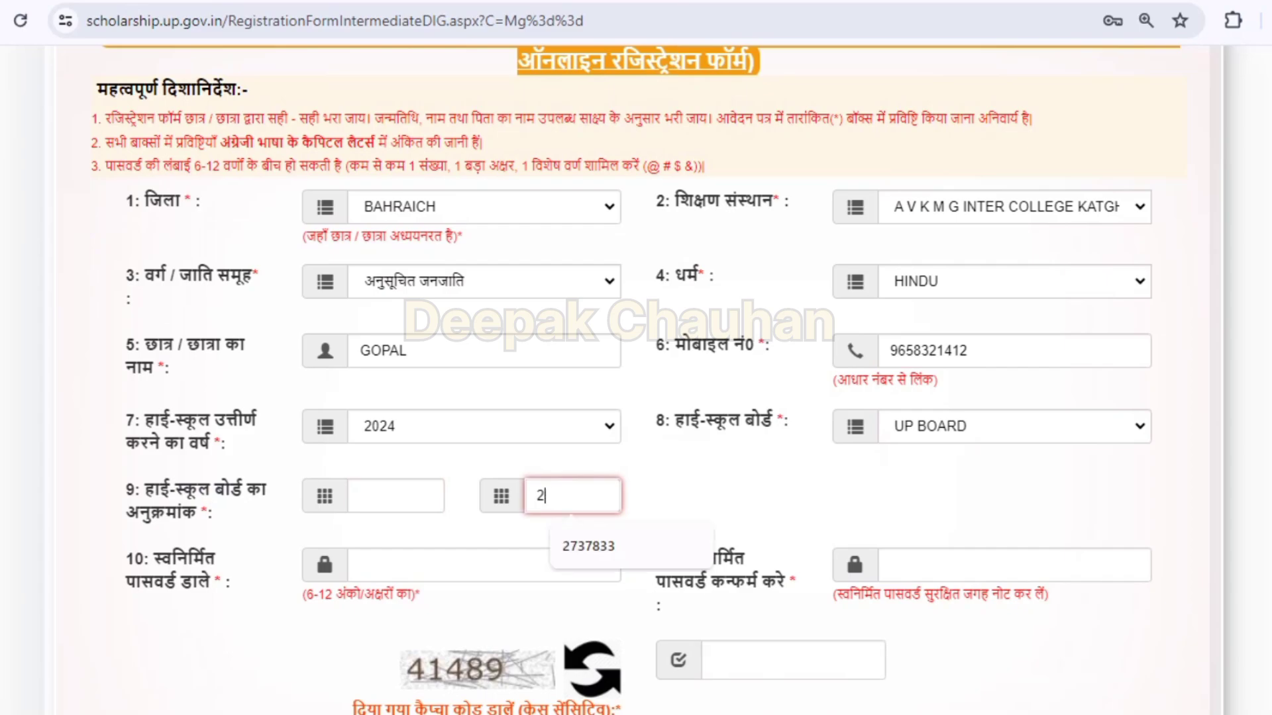
pyautogui.press('Down')
pyautogui.press('Return')
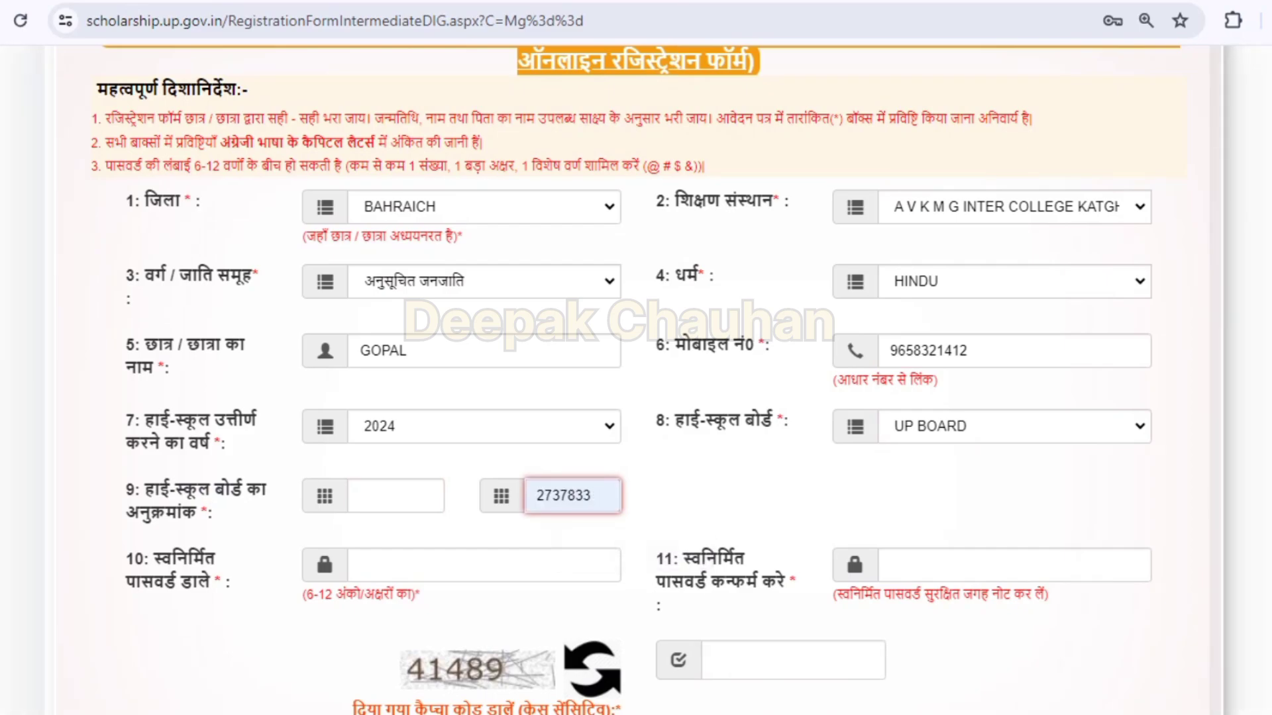
# Enter and confirm the password, type the captcha, and generate the OTP
pyautogui.press('Tab')
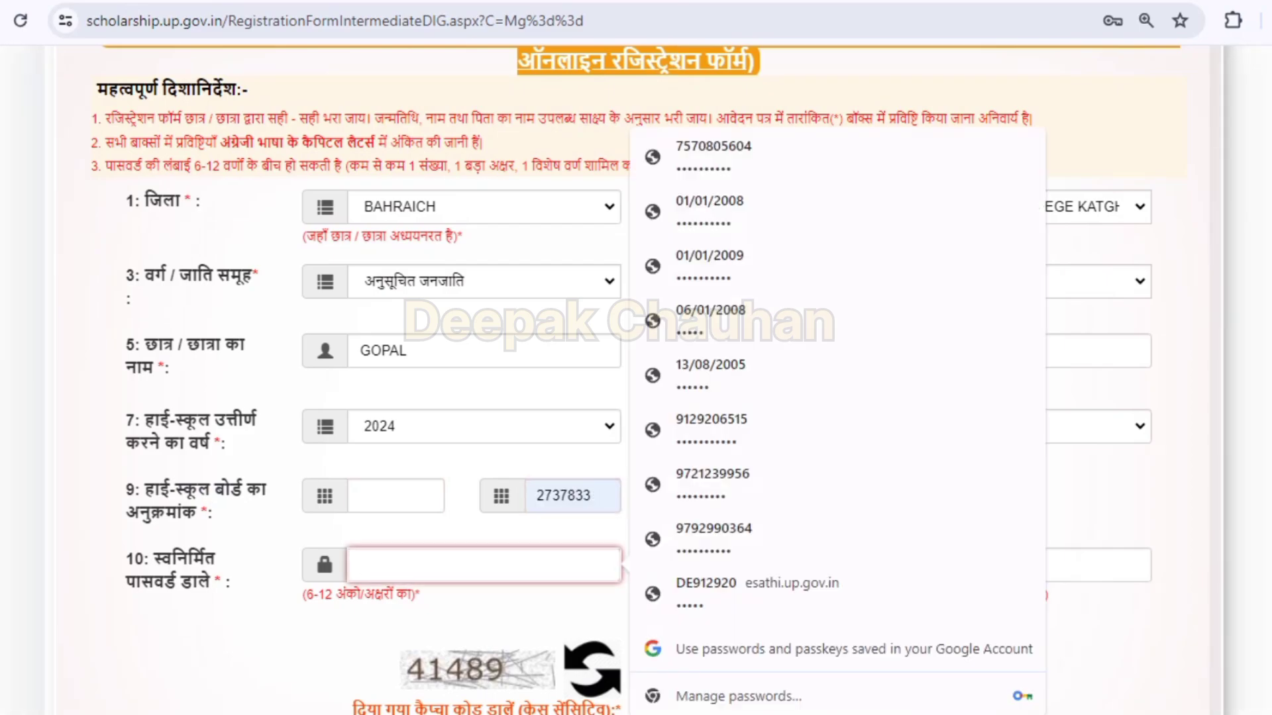
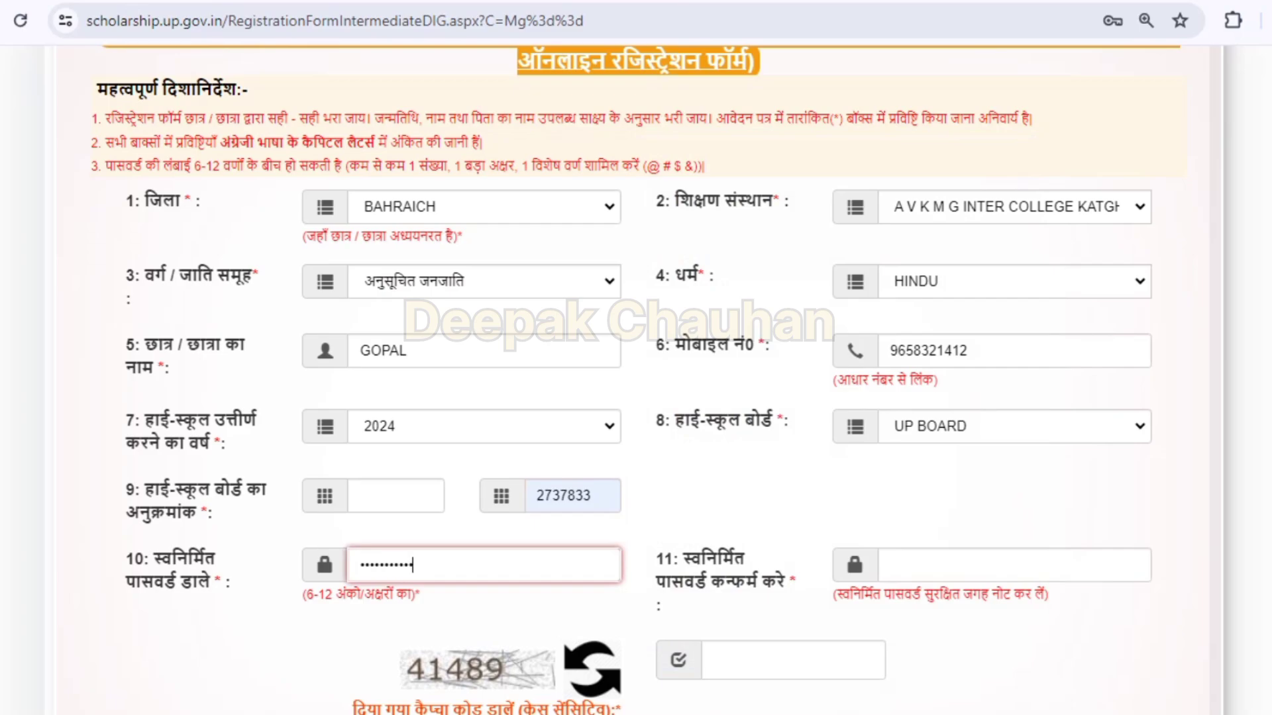
pyautogui.click(927, 565)
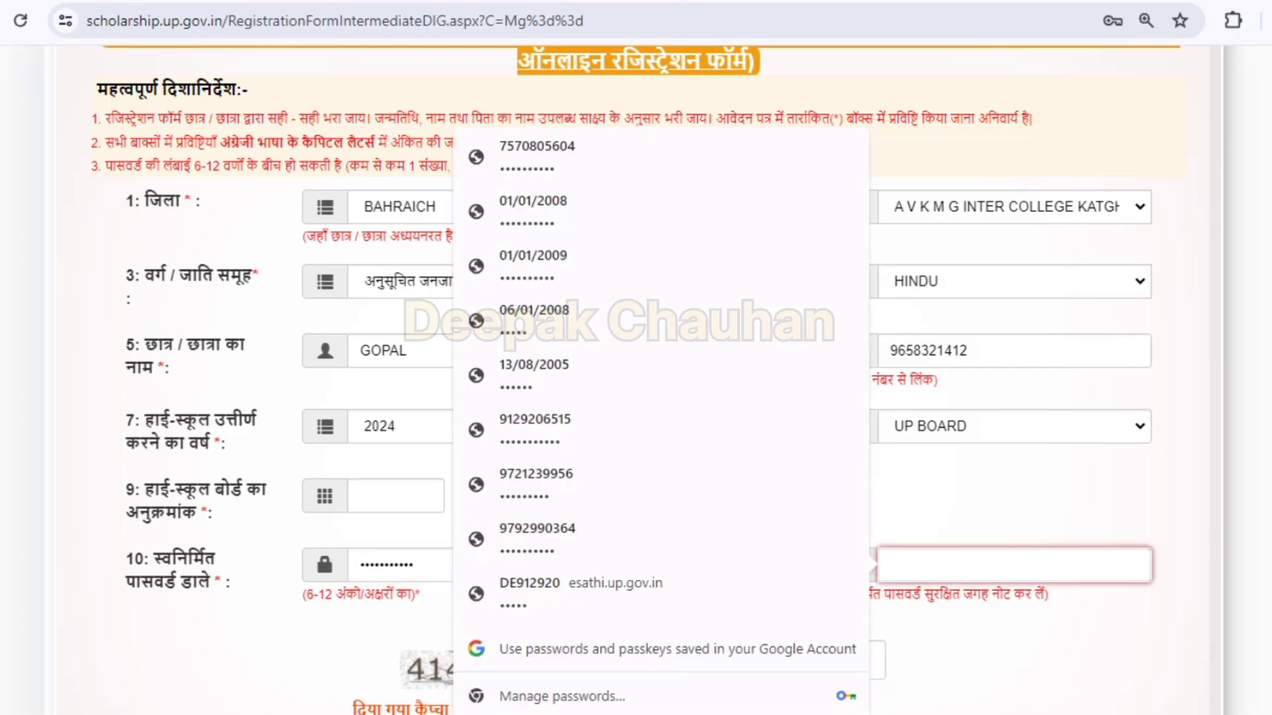
pyautogui.write('••')
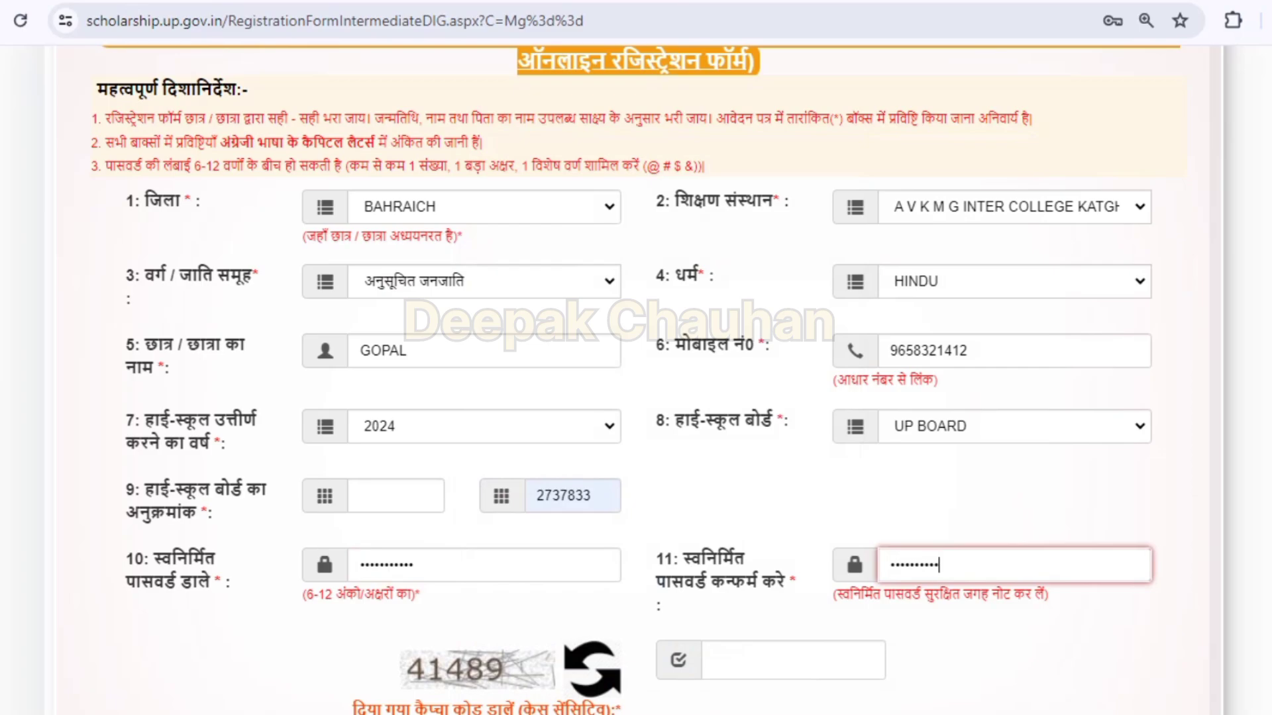
pyautogui.click(793, 660)
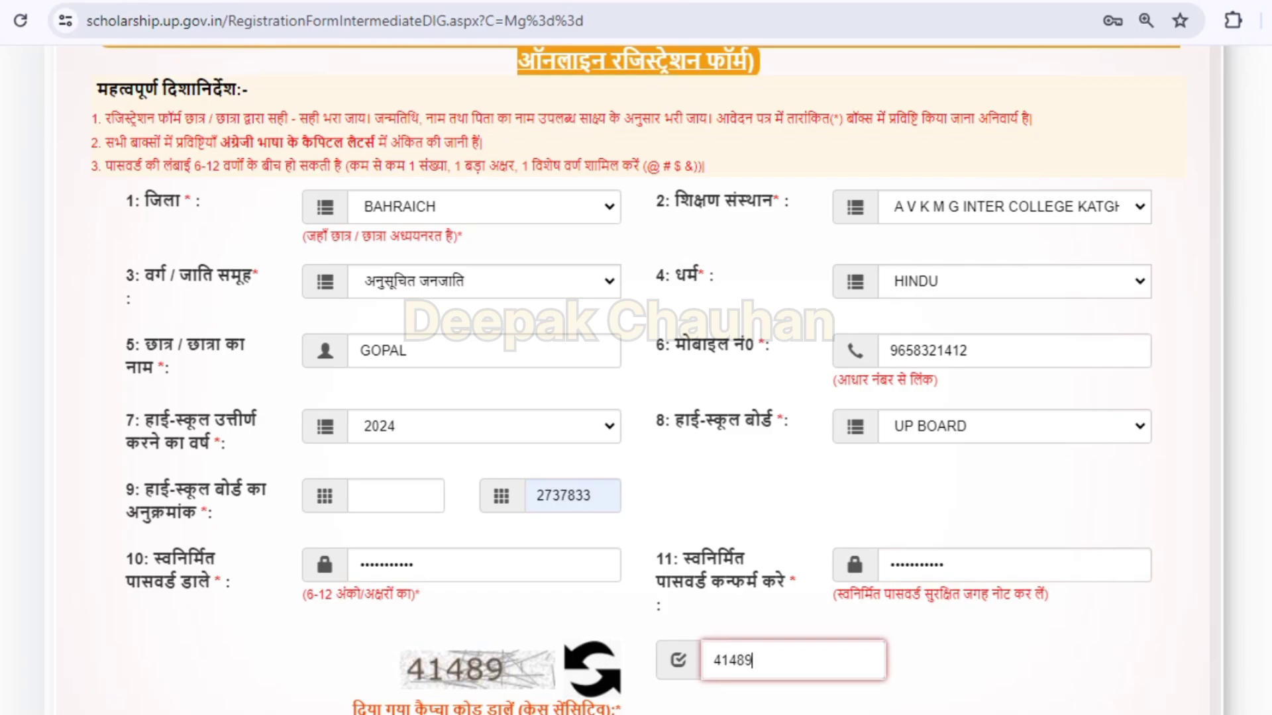
pyautogui.press('Tab')
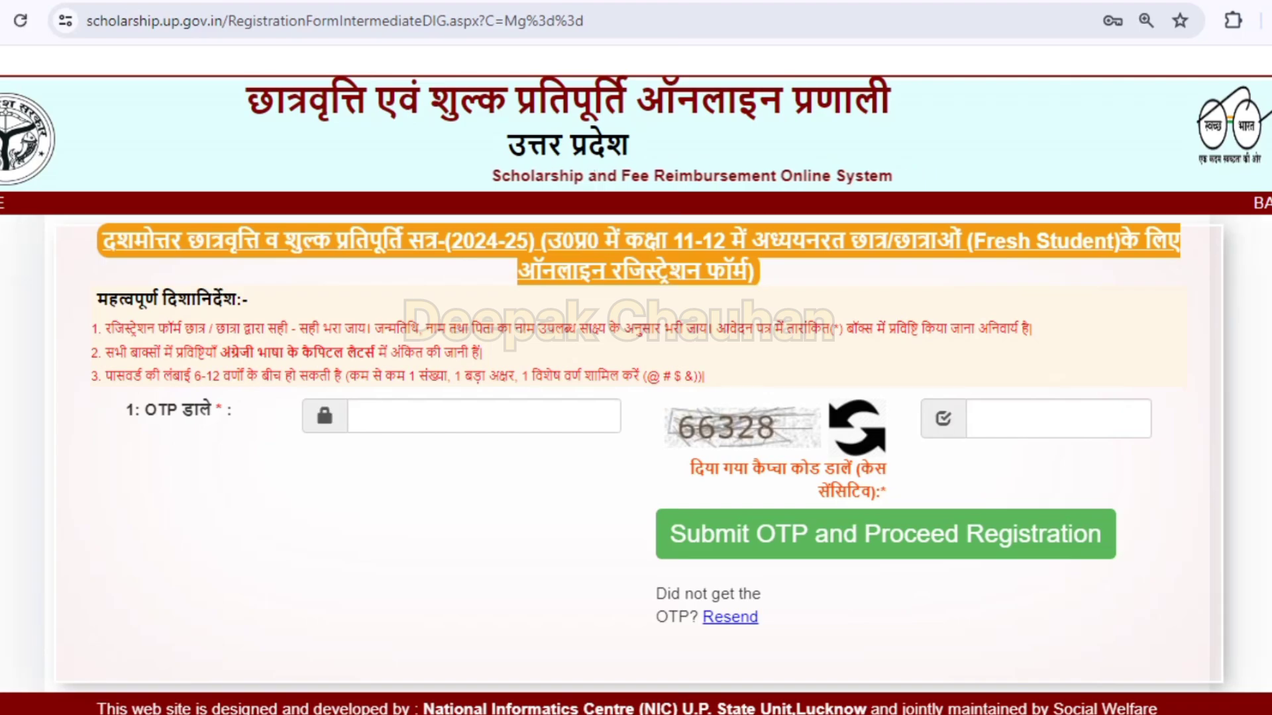
# Enter the new captcha code and the received OTP, then submit to proceed with registration
pyautogui.click(1058, 419)
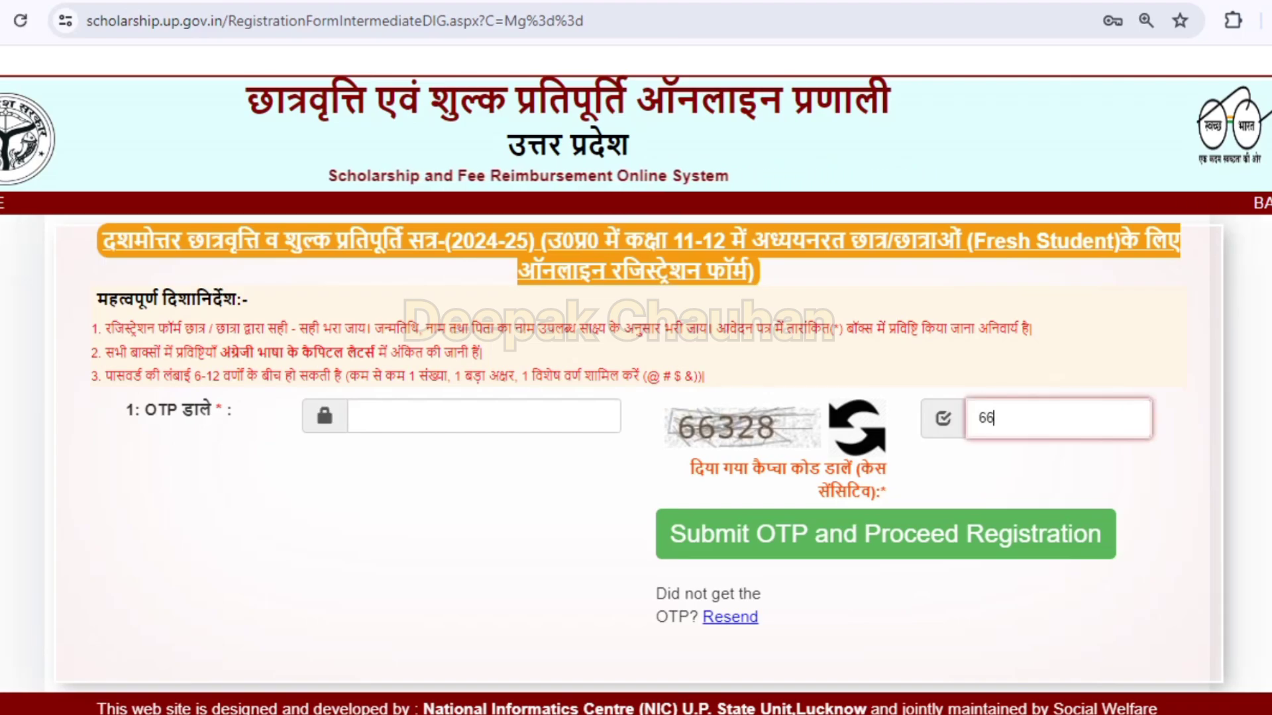
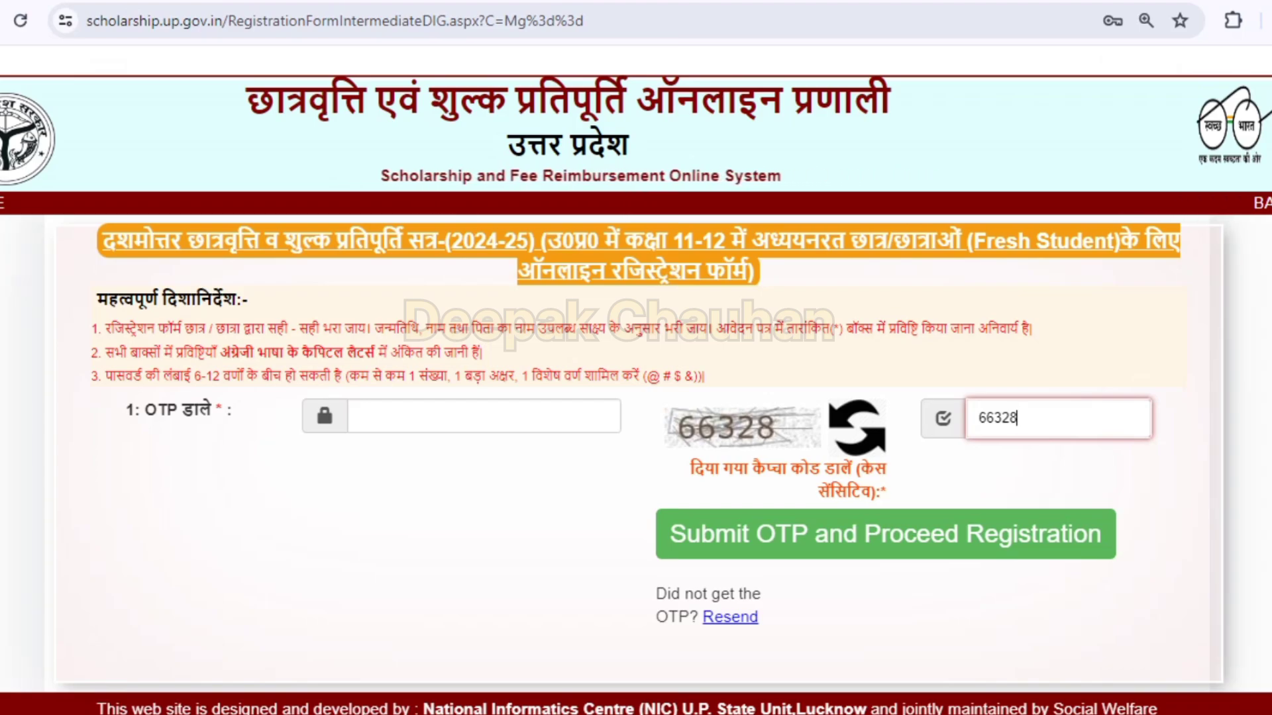
pyautogui.click(397, 416)
pyautogui.write('•••')
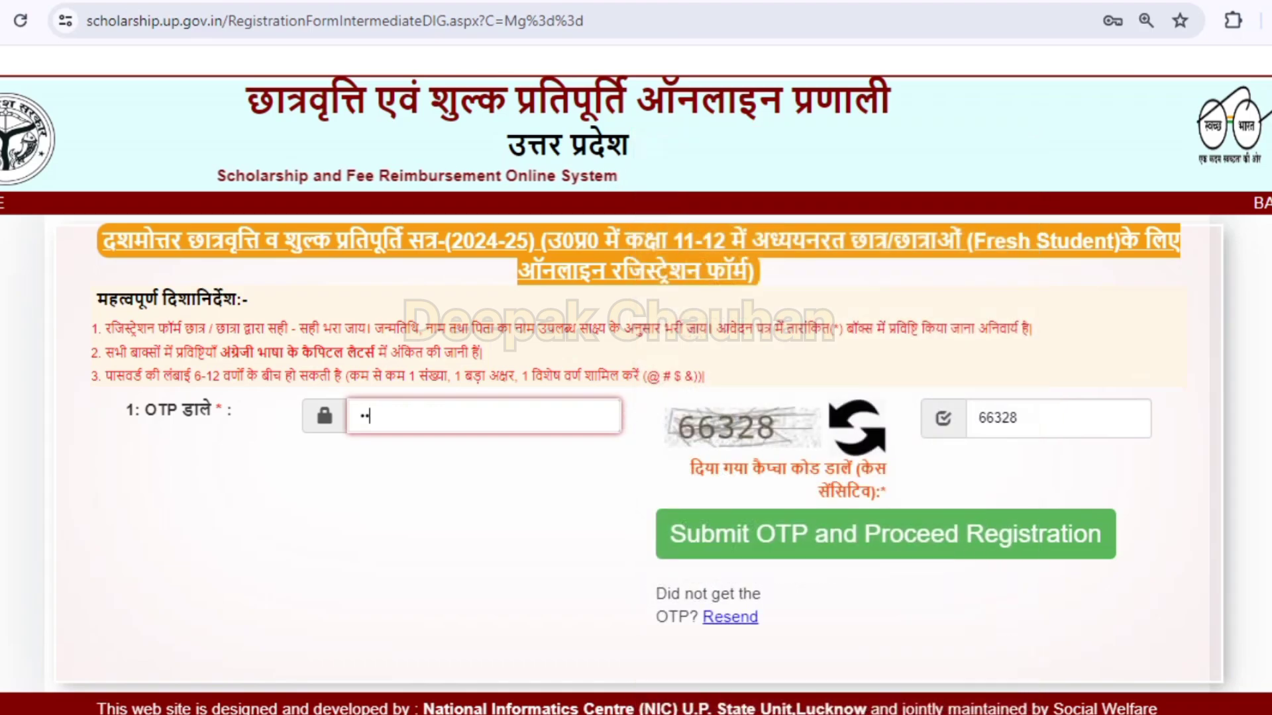
pyautogui.write('••')
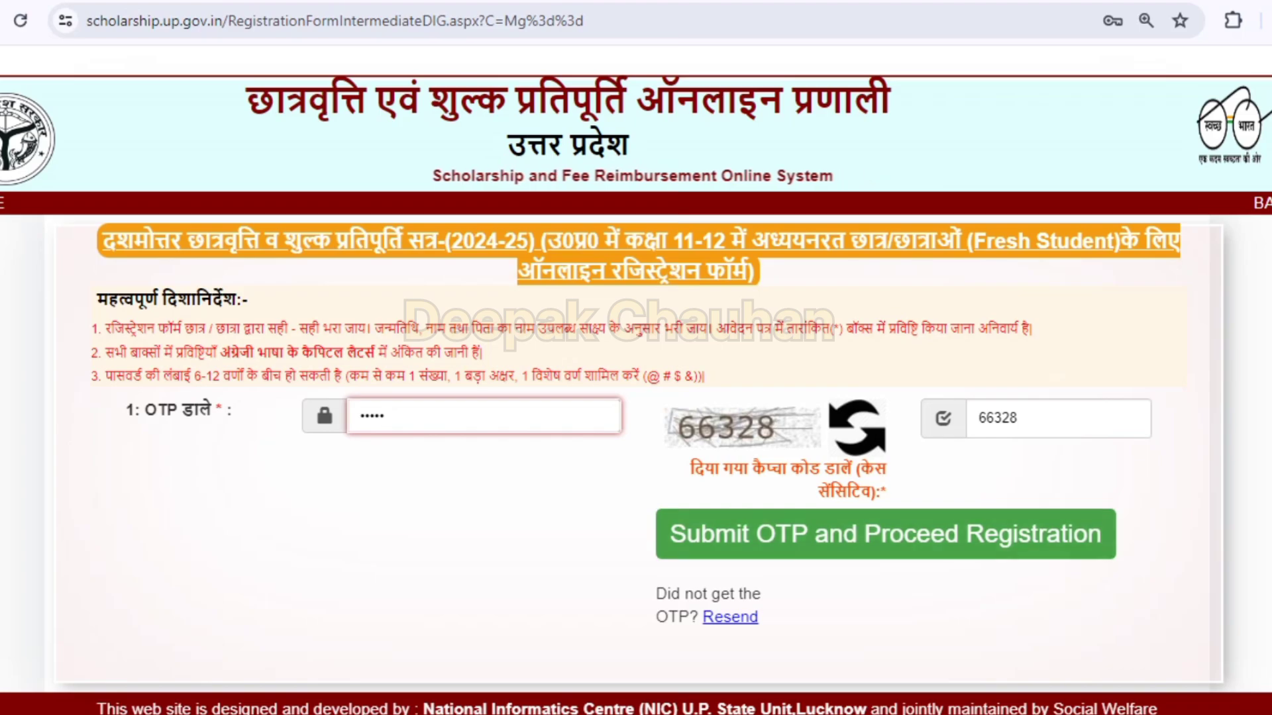
pyautogui.press('Return')
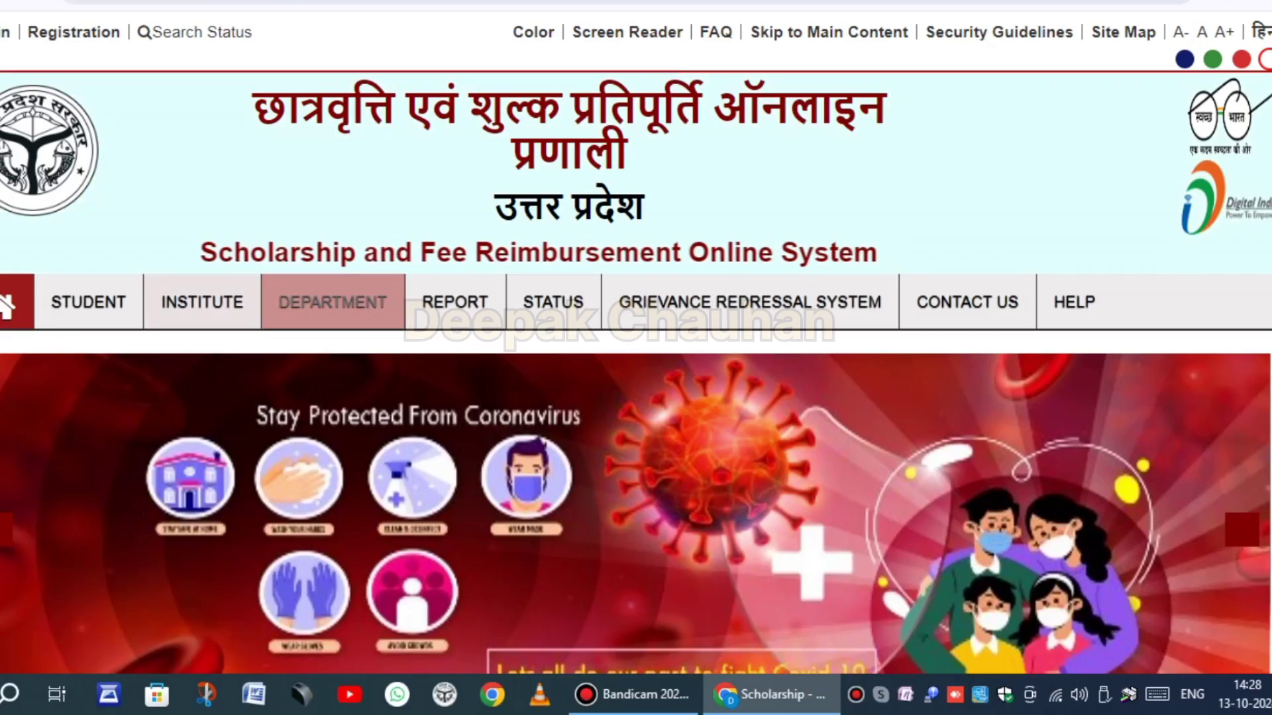
# Go to Student Registration and open the OBC Postmatric Other Than Intermediate (Fresh) form
pyautogui.moveTo(88, 302)
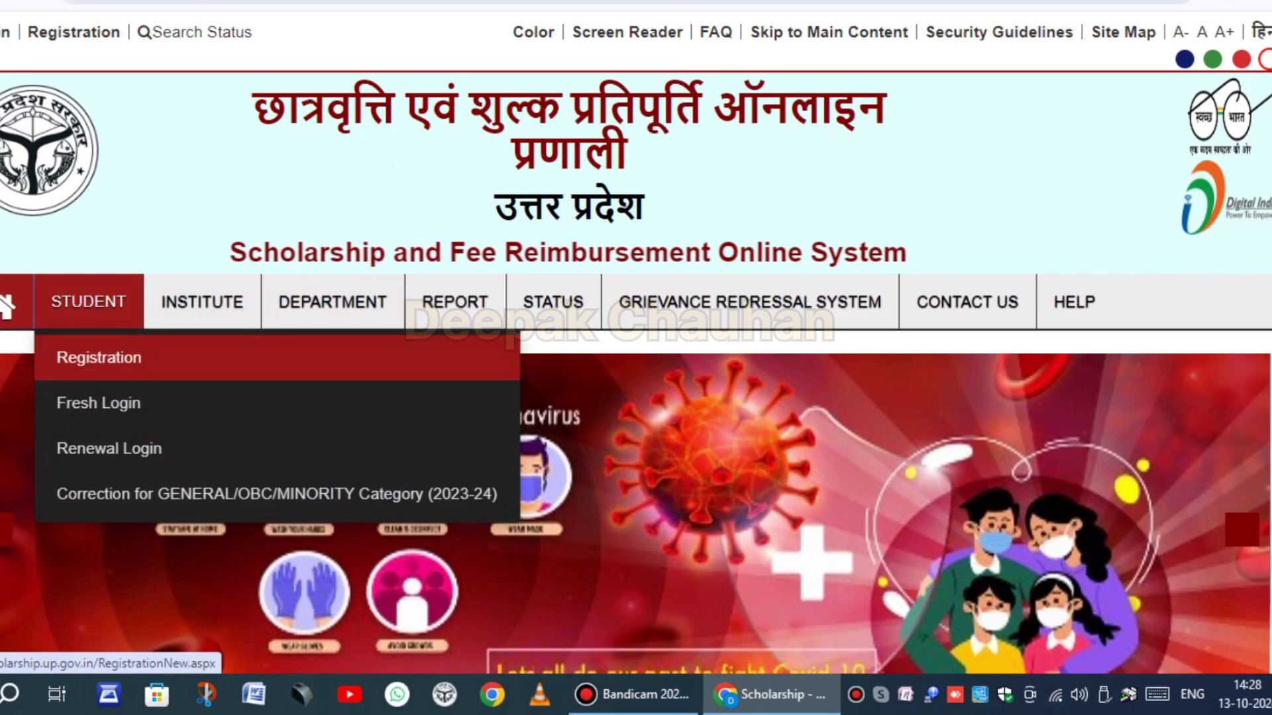
pyautogui.click(99, 358)
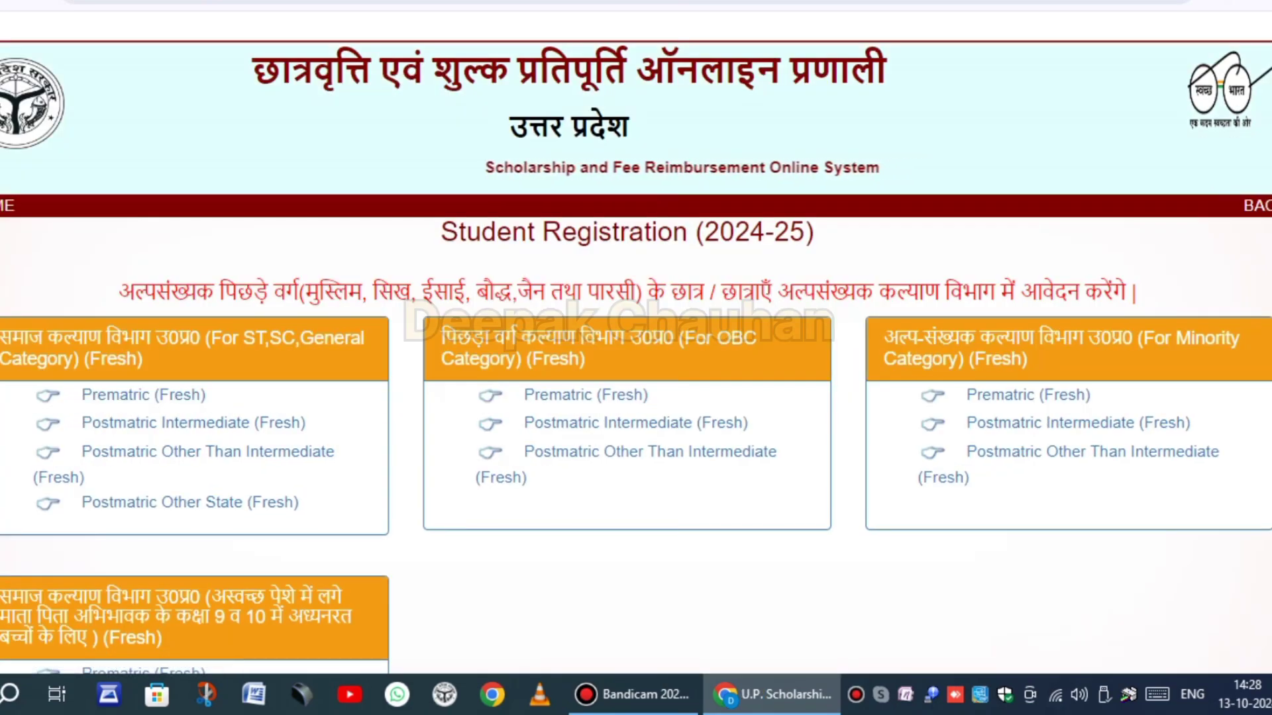
pyautogui.scroll(-3, 199, 249)
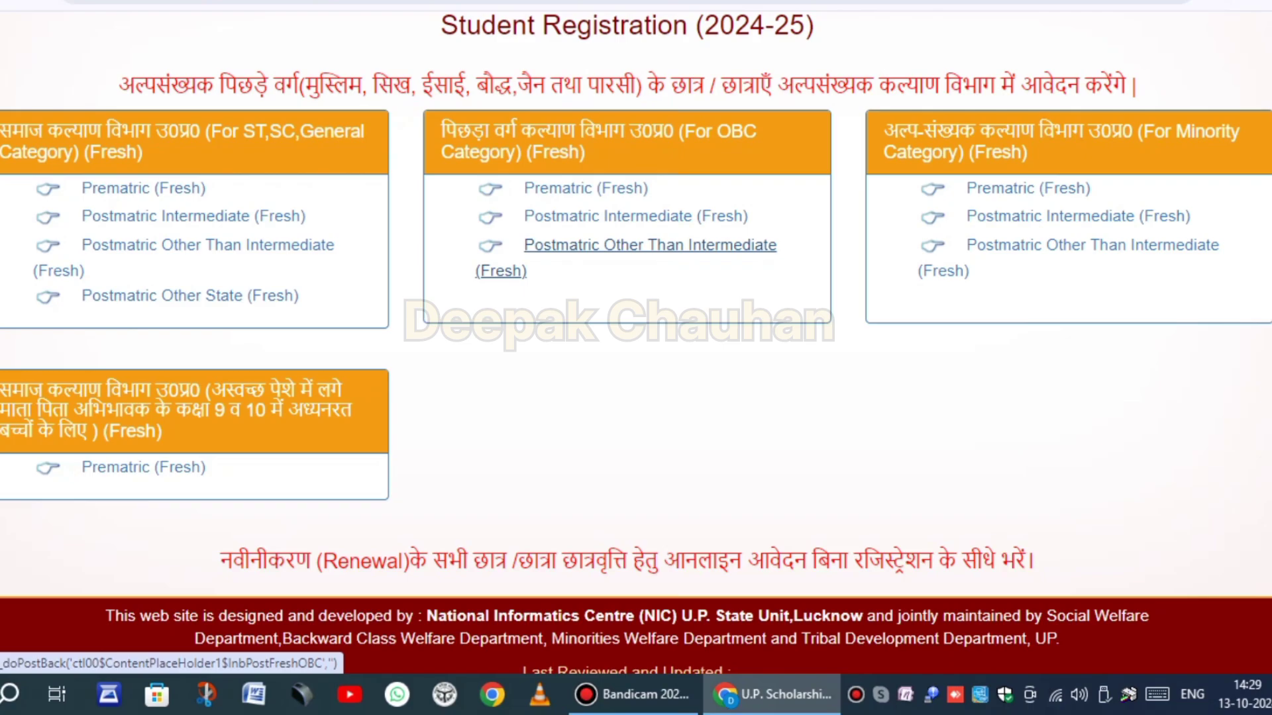
pyautogui.click(650, 245)
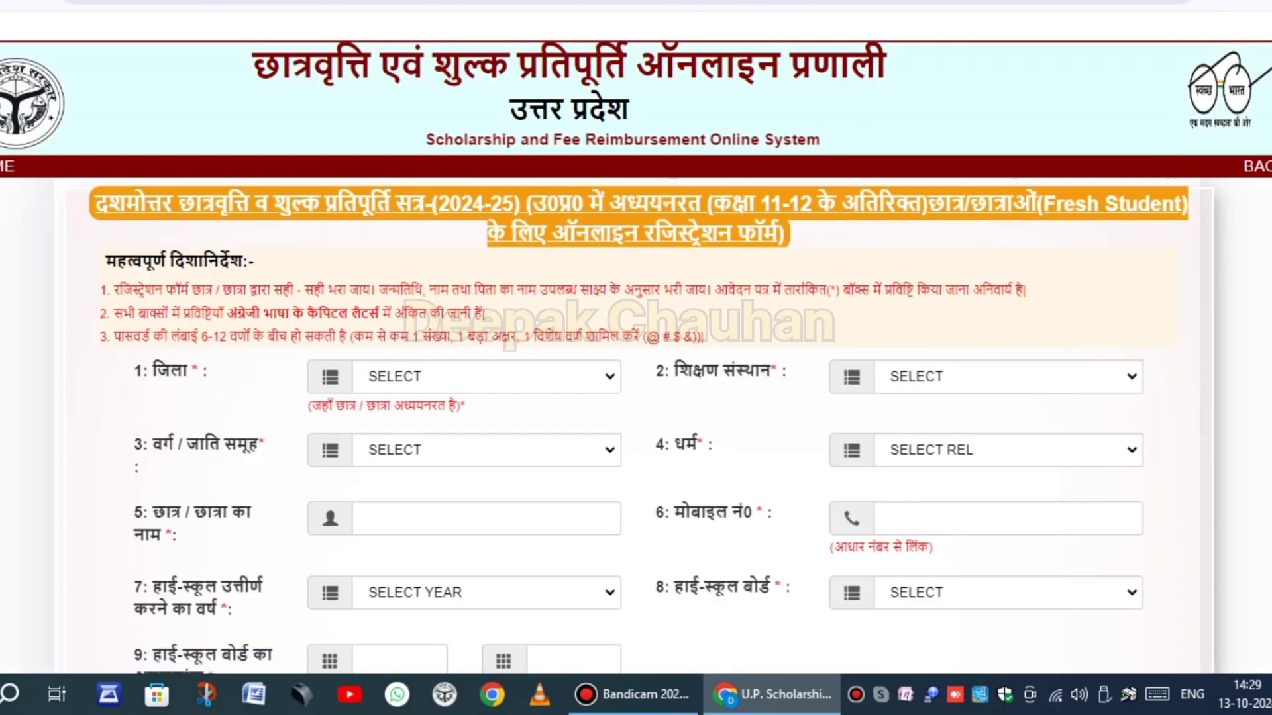
# Choose AURAIYA district, BHARTI MAHA VIDAYALA BELA institution, OBC category and HINDU religion
pyautogui.scroll(-2, 636, 397)
pyautogui.moveTo(170, 268); pyautogui.dragTo(208, 268)
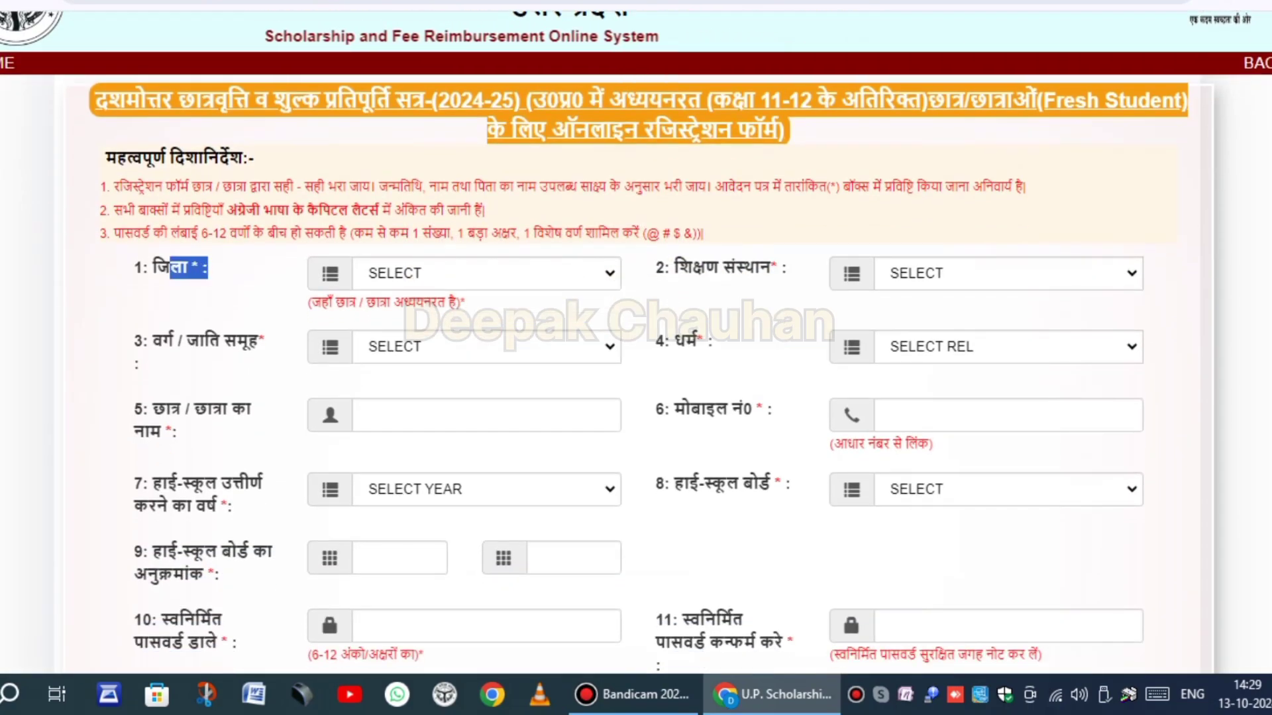
pyautogui.click(484, 273)
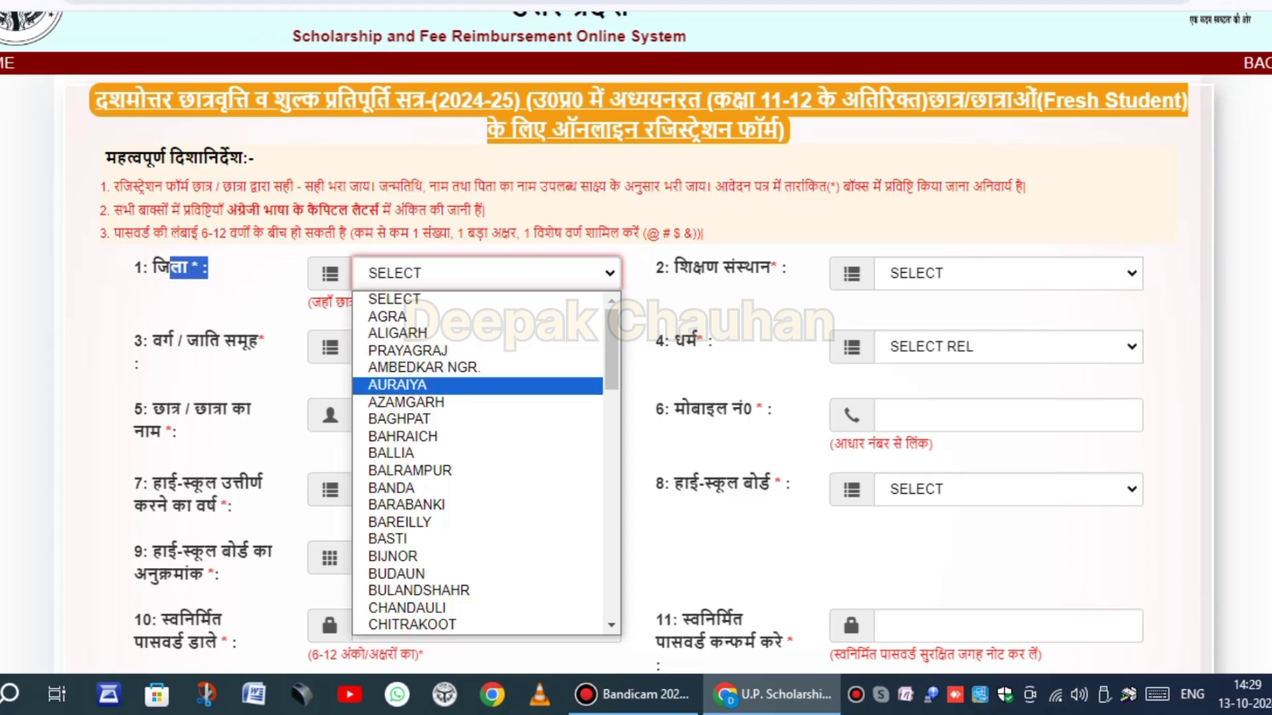
pyautogui.press('Return')
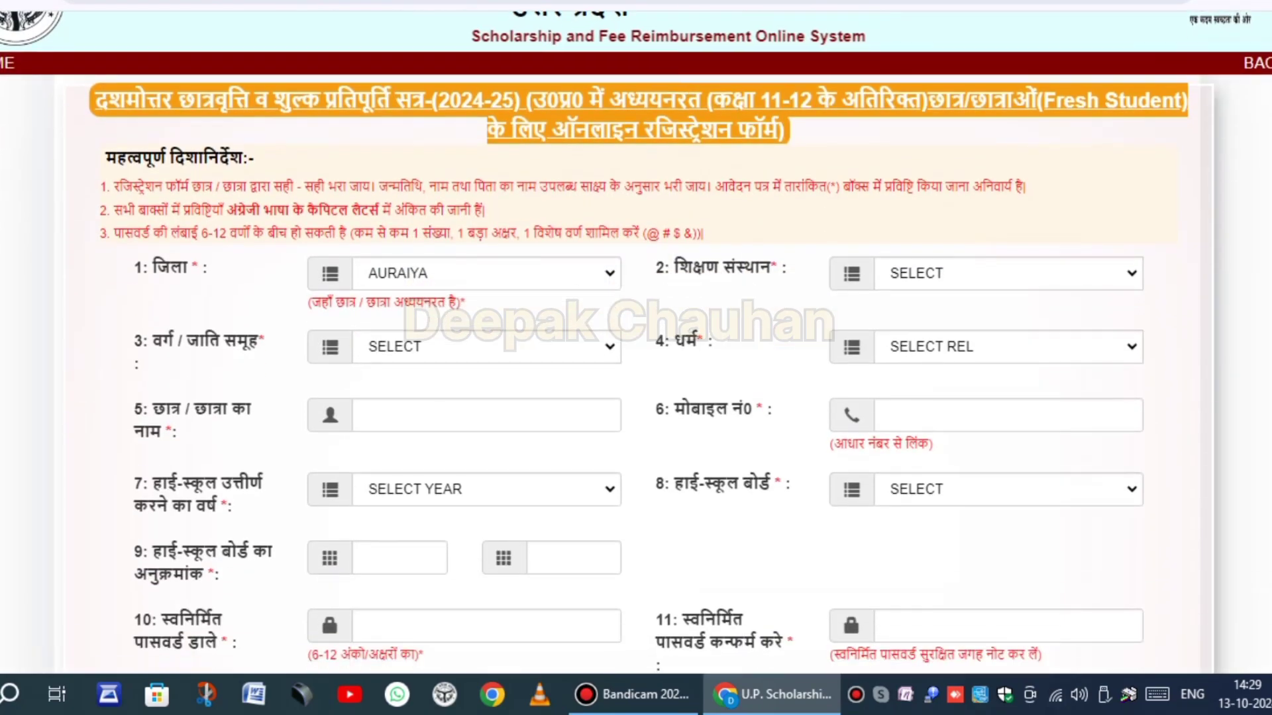
pyautogui.click(1007, 273)
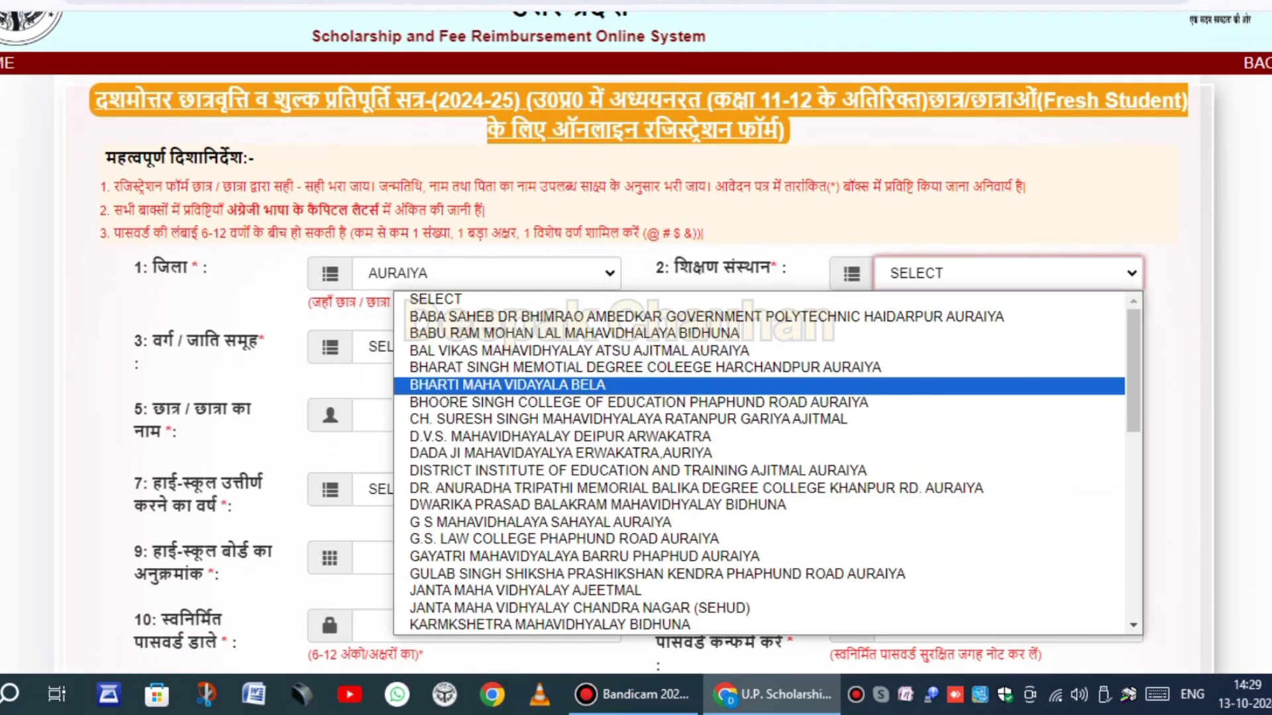
pyautogui.press('Return')
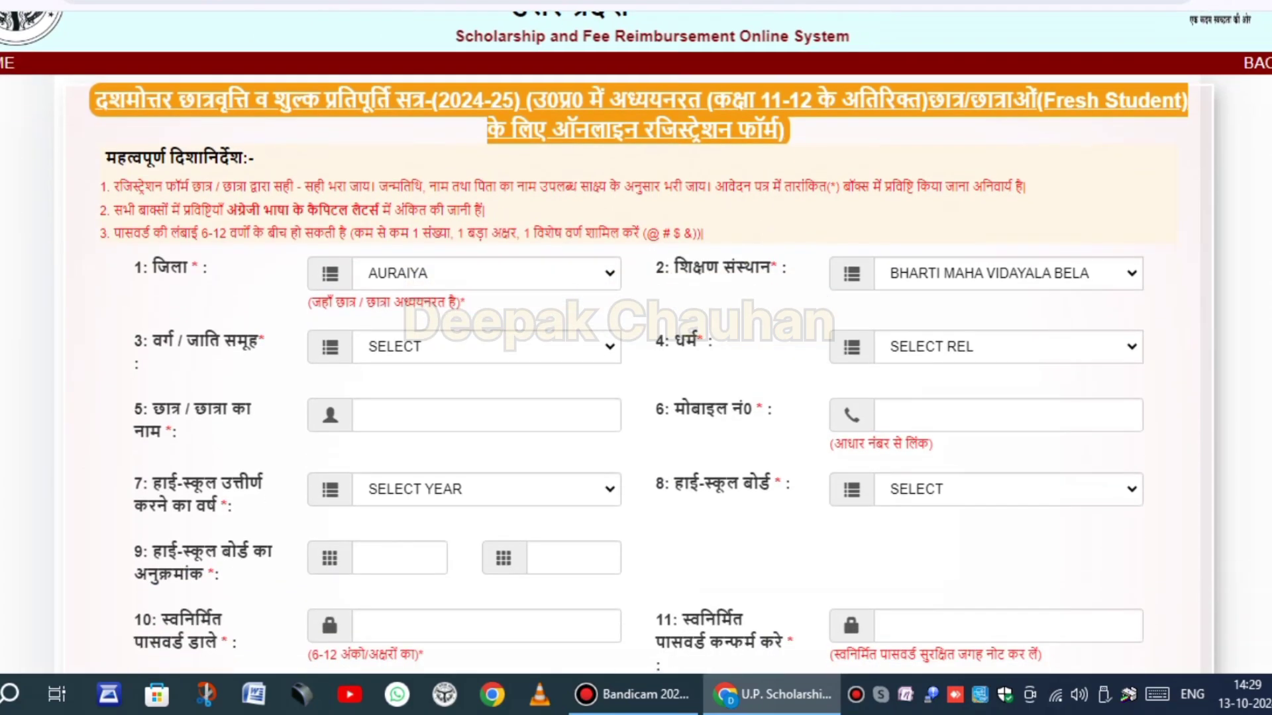
pyautogui.hotkey('alt', 'Down')
pyautogui.press('Down')
pyautogui.press('Return')
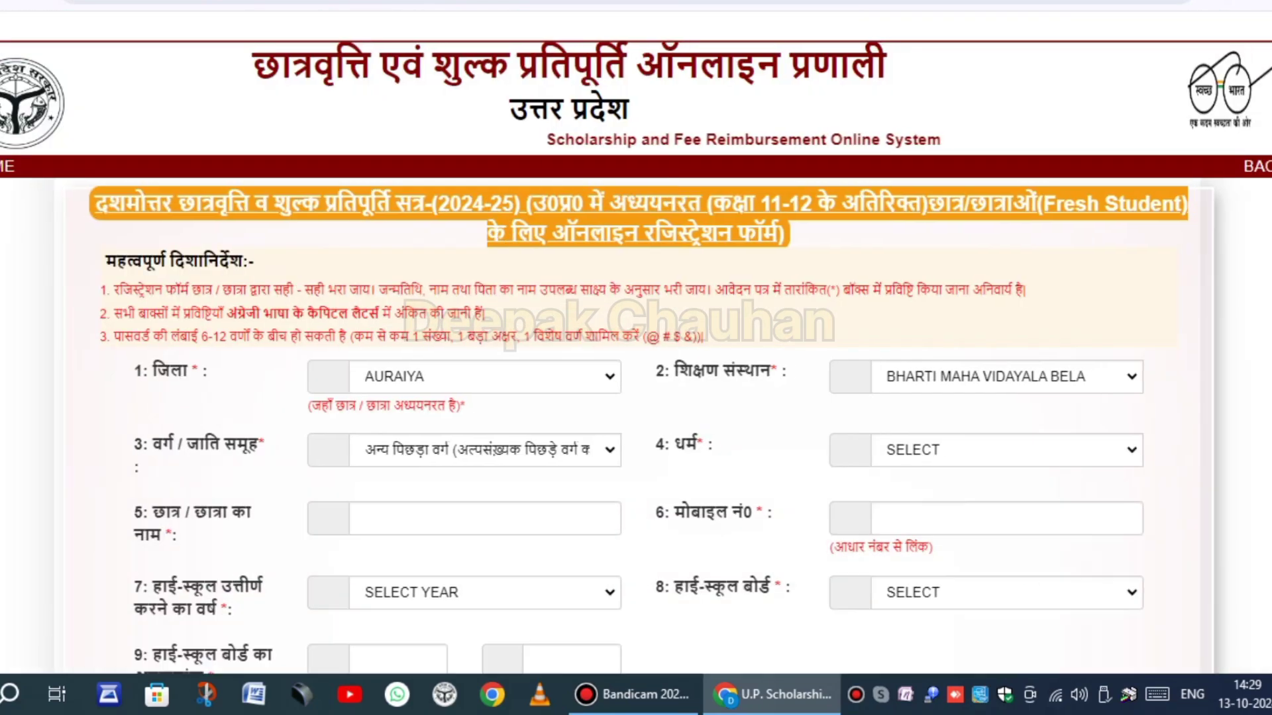
pyautogui.hotkey('alt', 'Down')
pyautogui.press('Down')
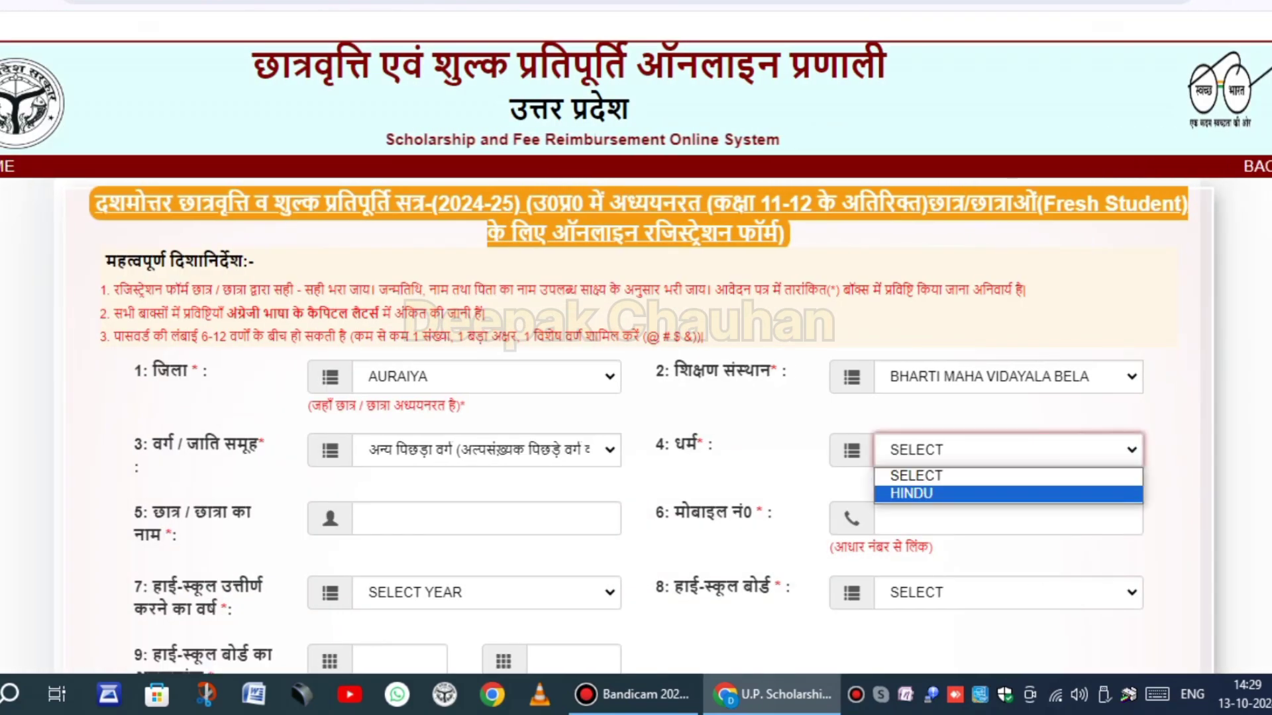
pyautogui.press('Return')
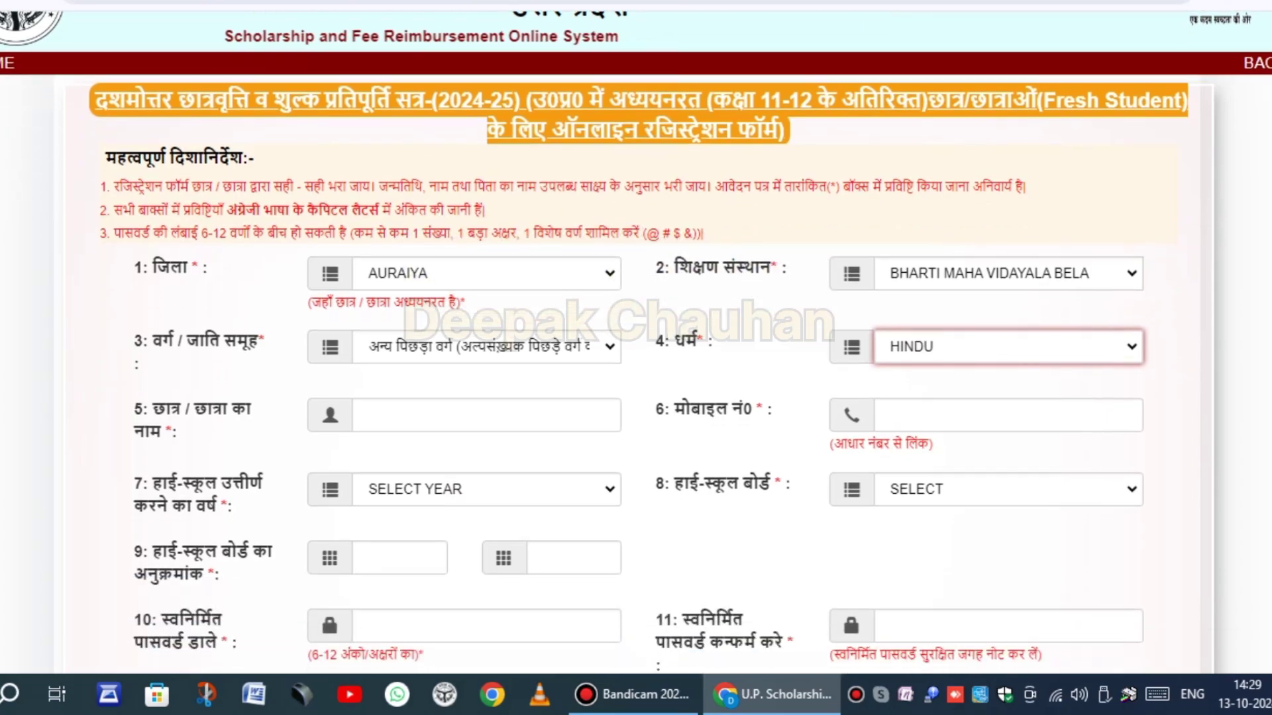
# Enter the student's name and mobile number
pyautogui.press('Tab')
pyautogui.write('JWA')
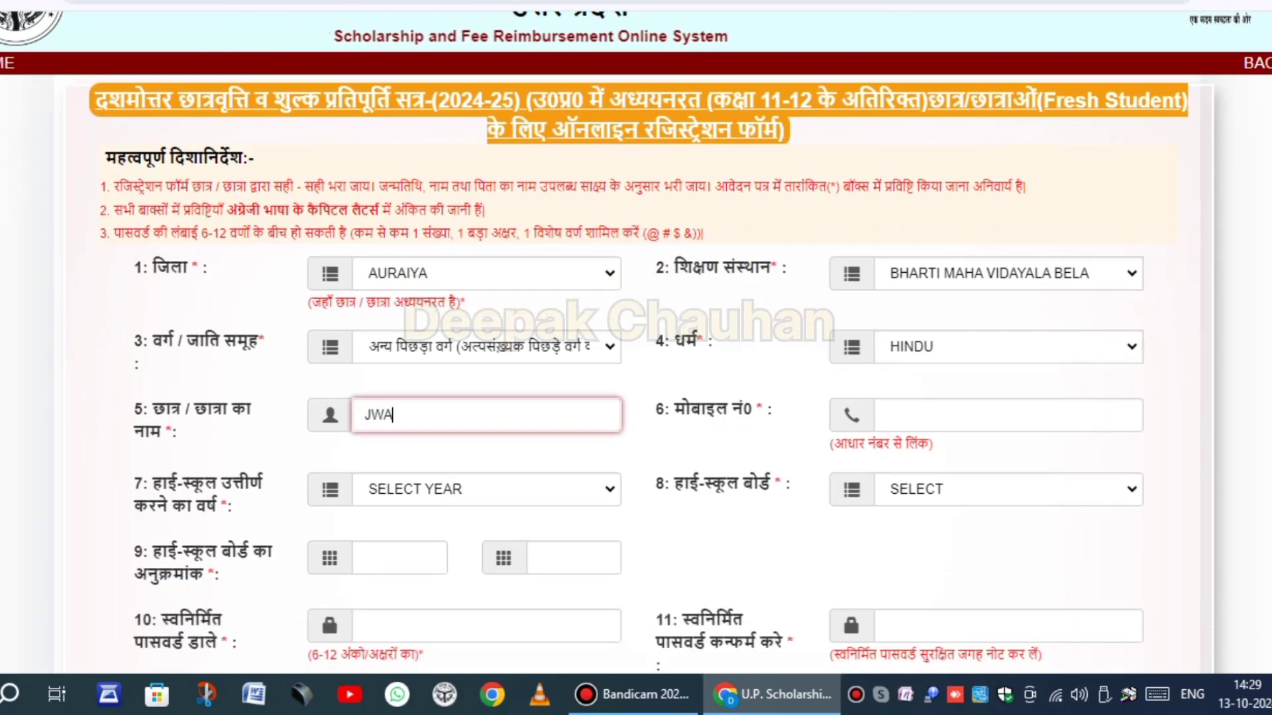
pyautogui.write('HIR')
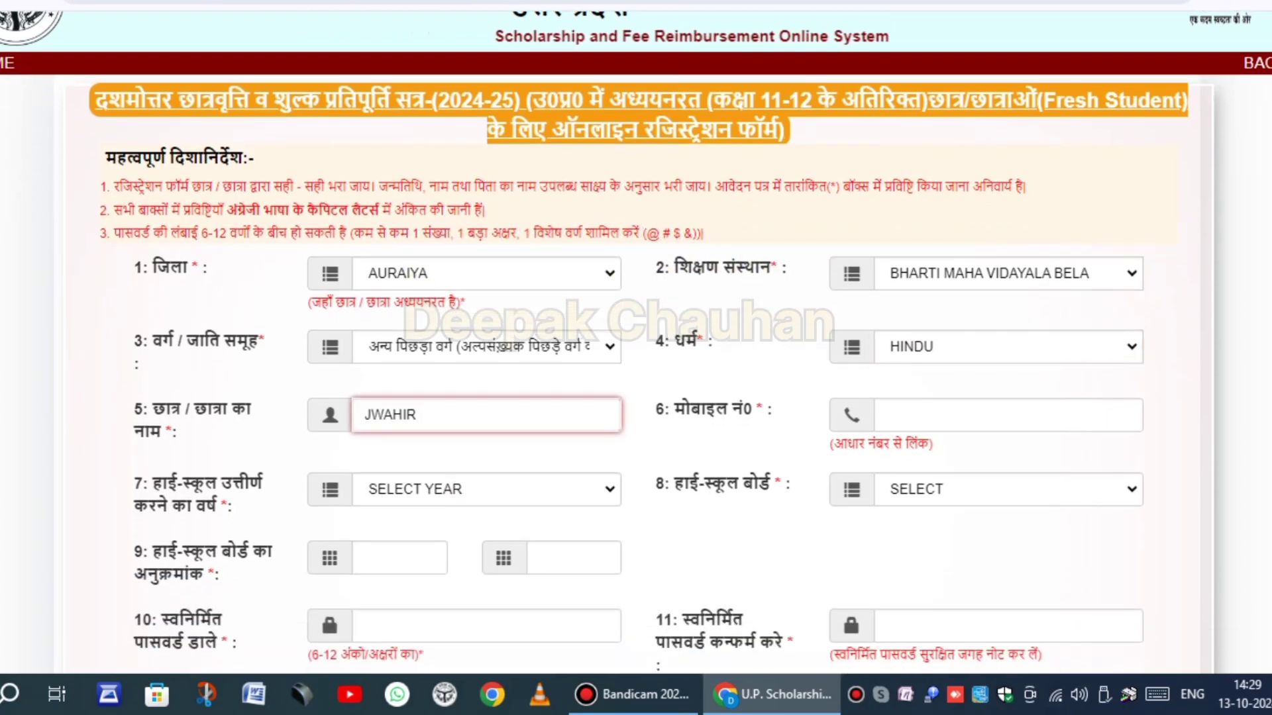
pyautogui.press('Tab')
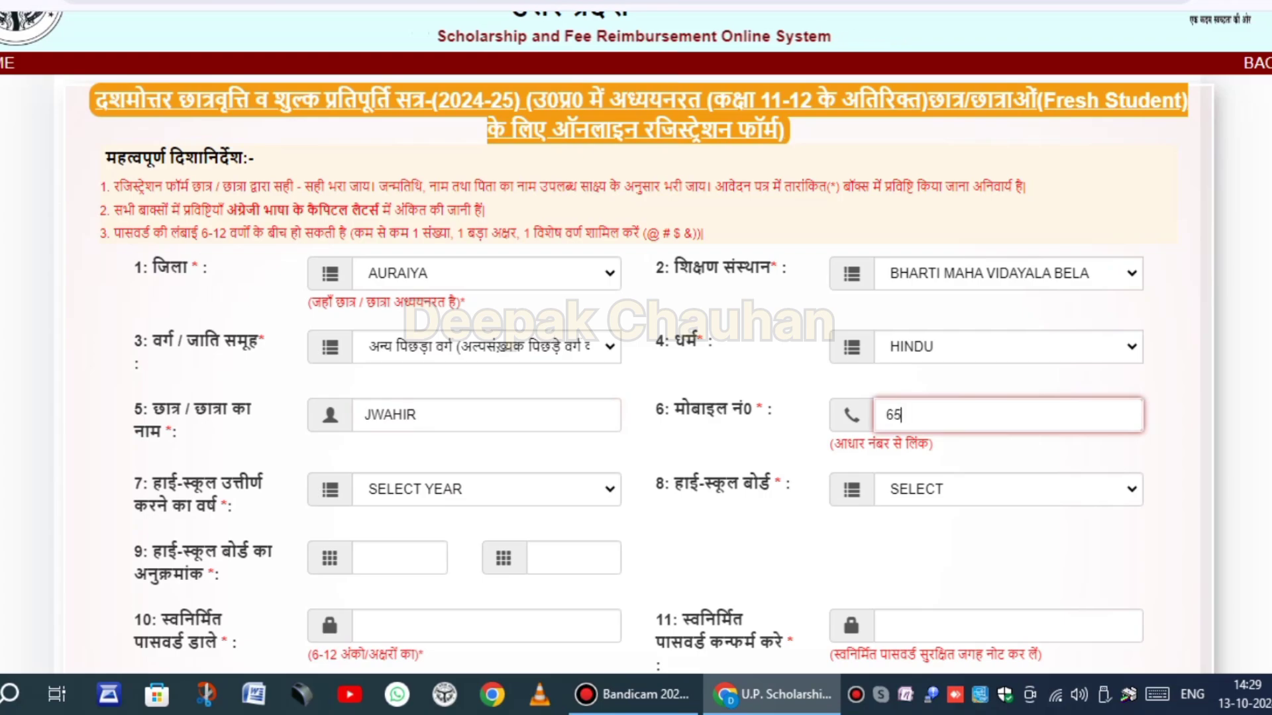
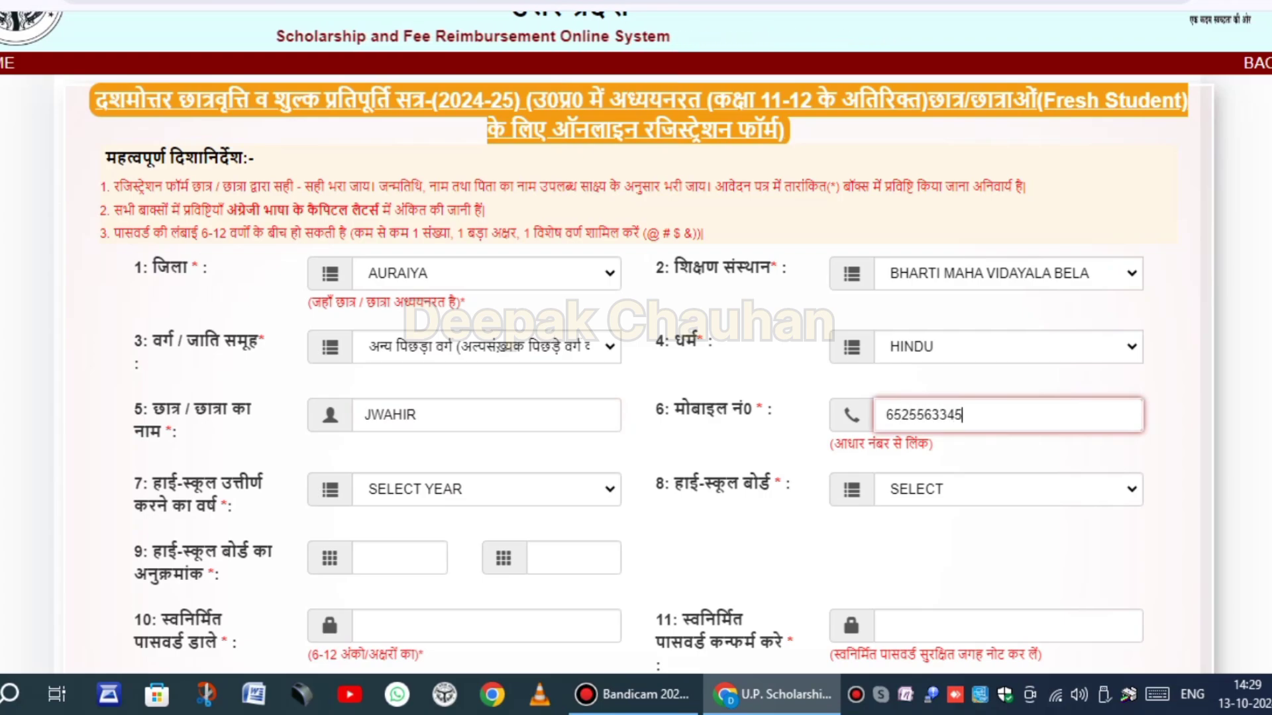
# Set the high-school passing year to 2024 and the board to UP BOARD
pyautogui.click(487, 490)
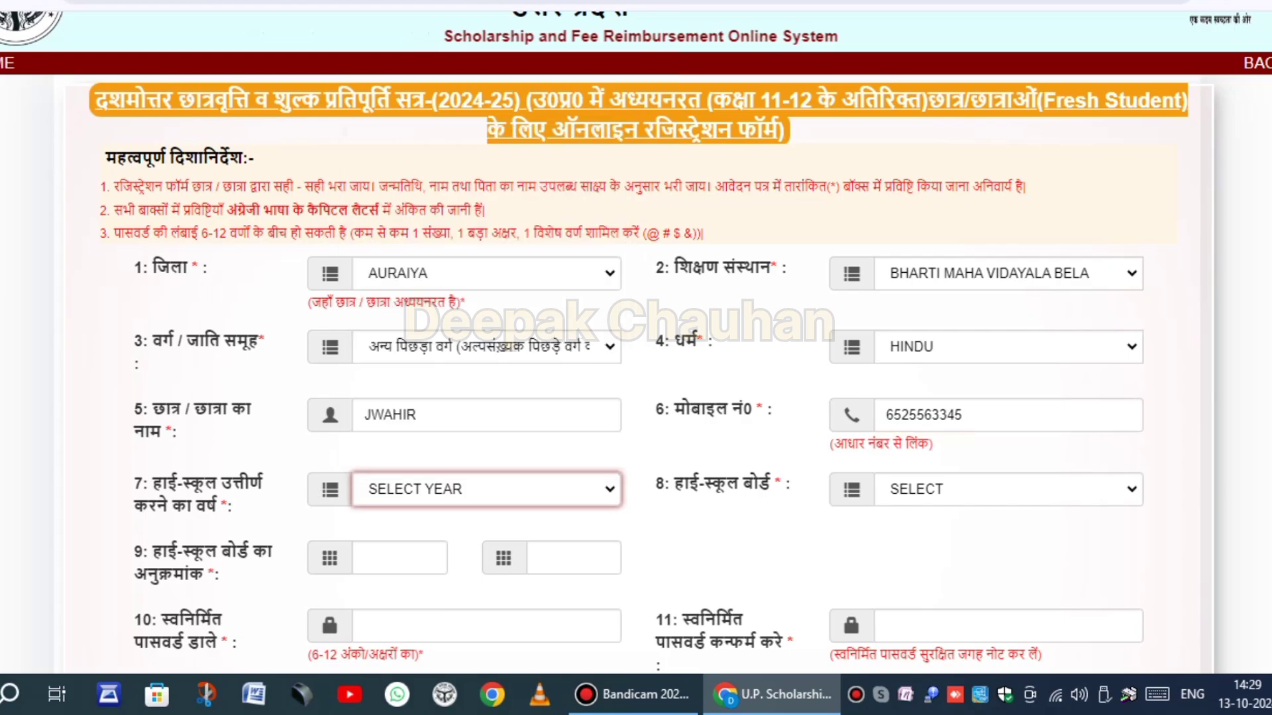
pyautogui.moveTo(135, 479); pyautogui.dragTo(232, 509)
pyautogui.click(486, 490)
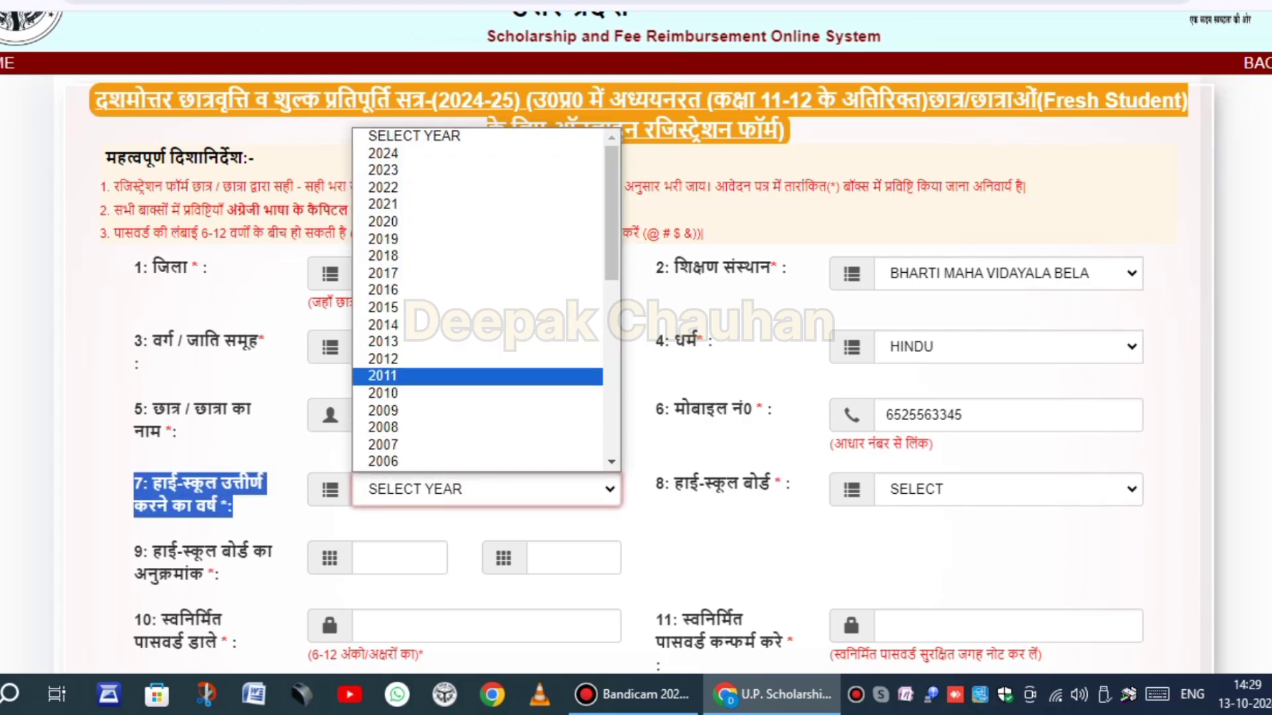
pyautogui.click(383, 148)
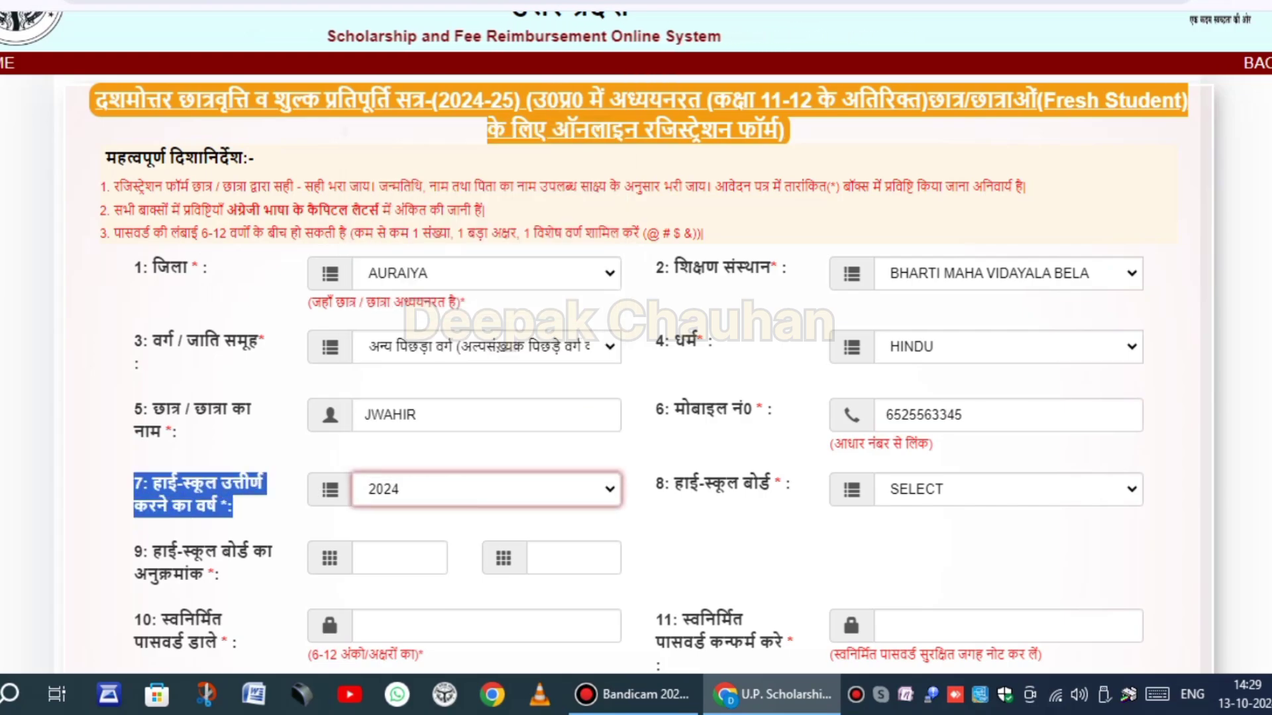
pyautogui.click(1008, 490)
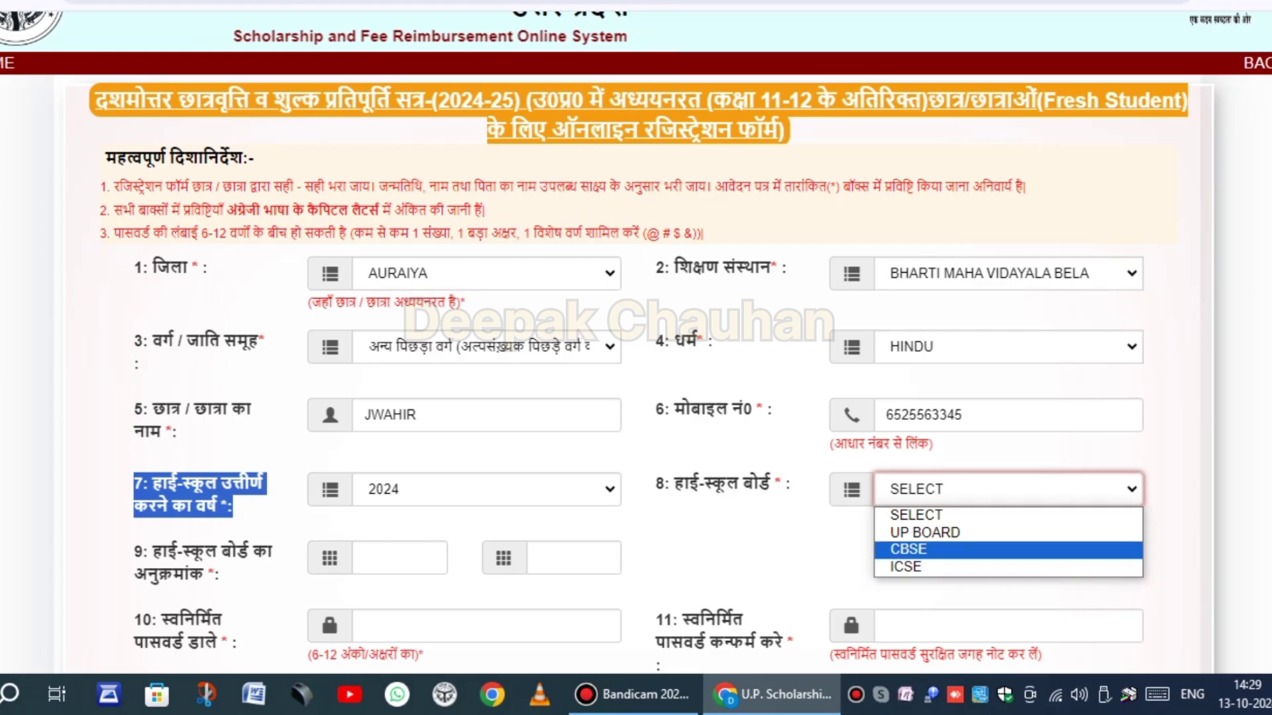
pyautogui.click(925, 532)
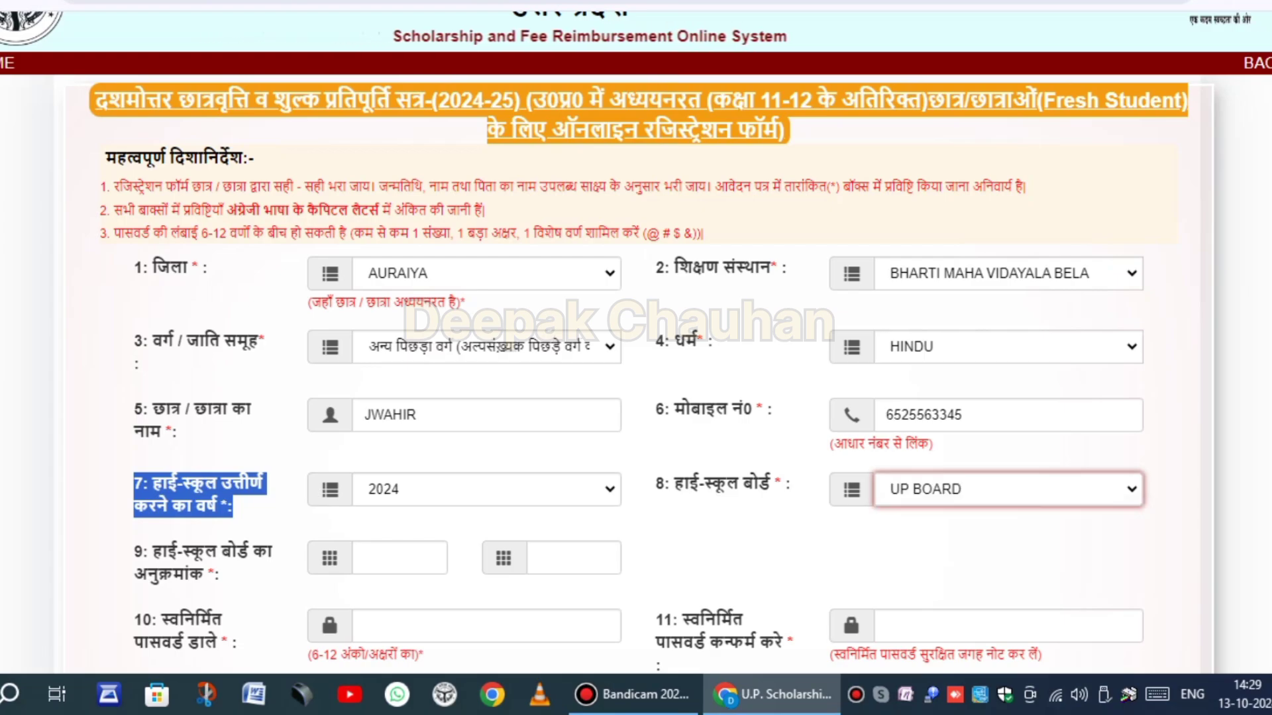
pyautogui.scroll(-2, 636, 342)
# Fill in the high-school roll number from the autocomplete suggestions
pyautogui.tripleClick(203, 448)
pyautogui.click(400, 455)
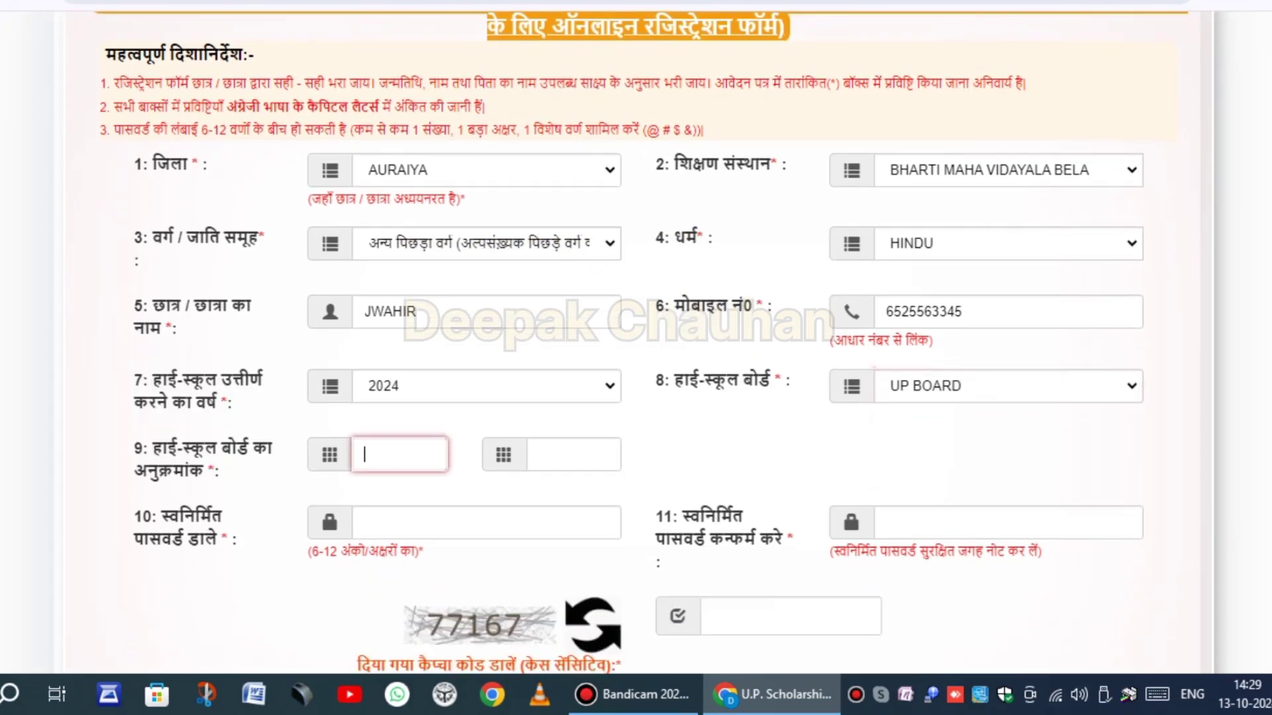
pyautogui.click(539, 454)
pyautogui.press('Up')
pyautogui.press('Up')
pyautogui.press('Up')
pyautogui.press('Up')
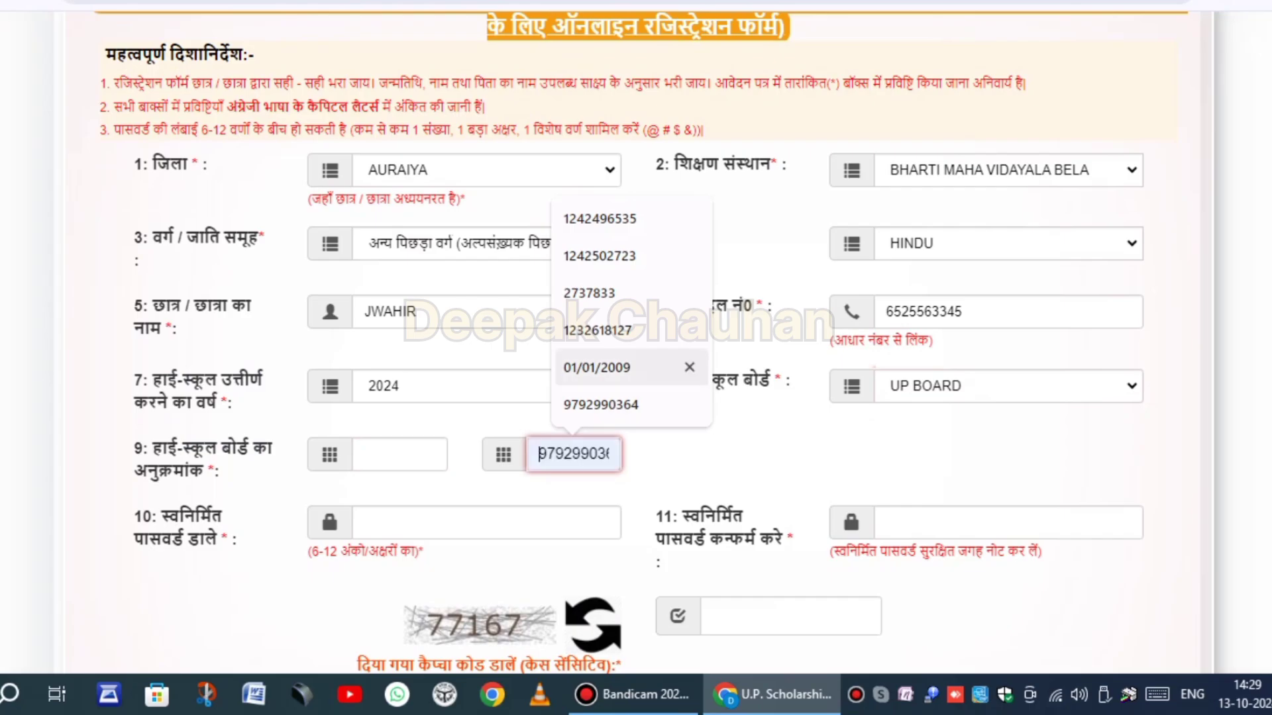
pyautogui.press('Return')
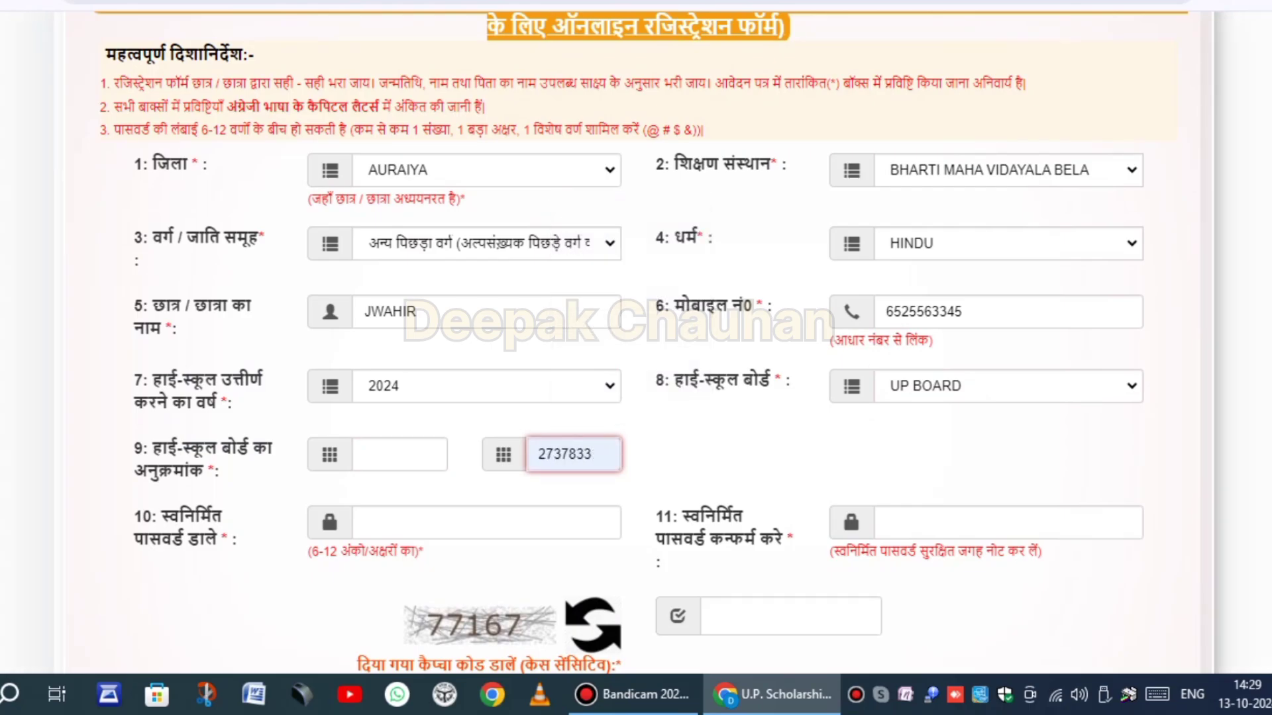
# Set and confirm the password, then enter the captcha code
pyautogui.click(463, 523)
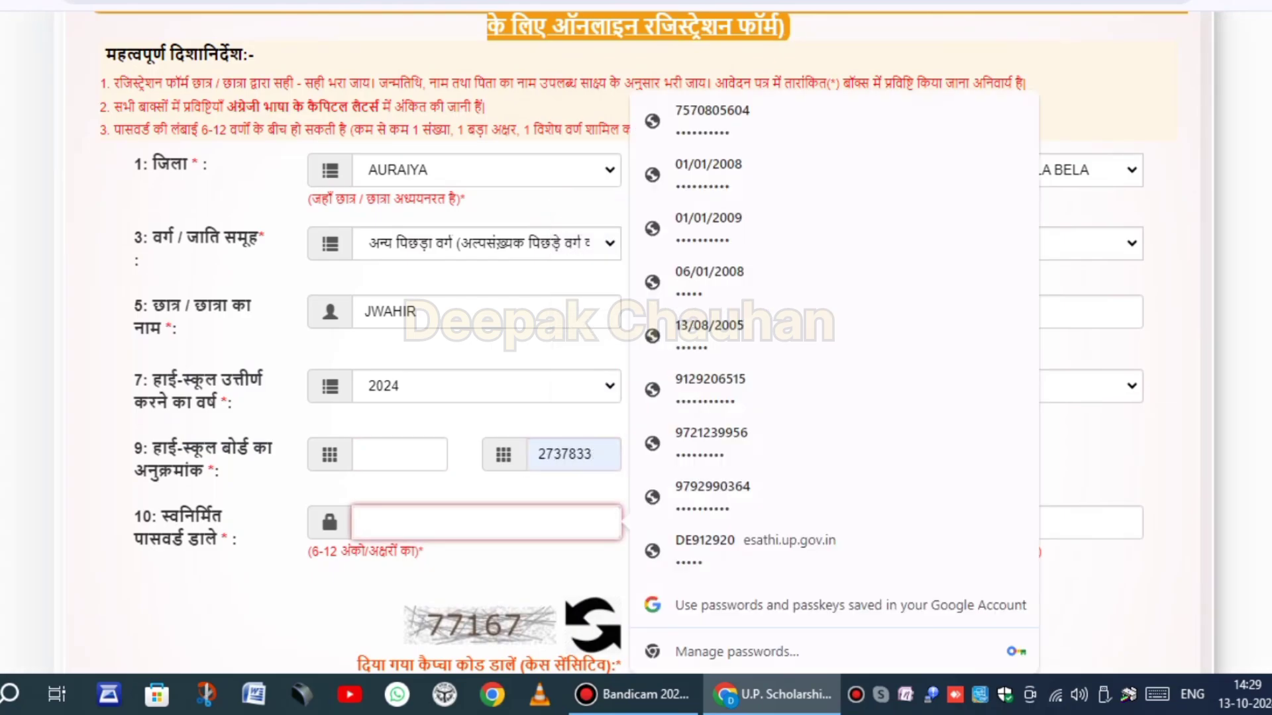
pyautogui.write('Jw')
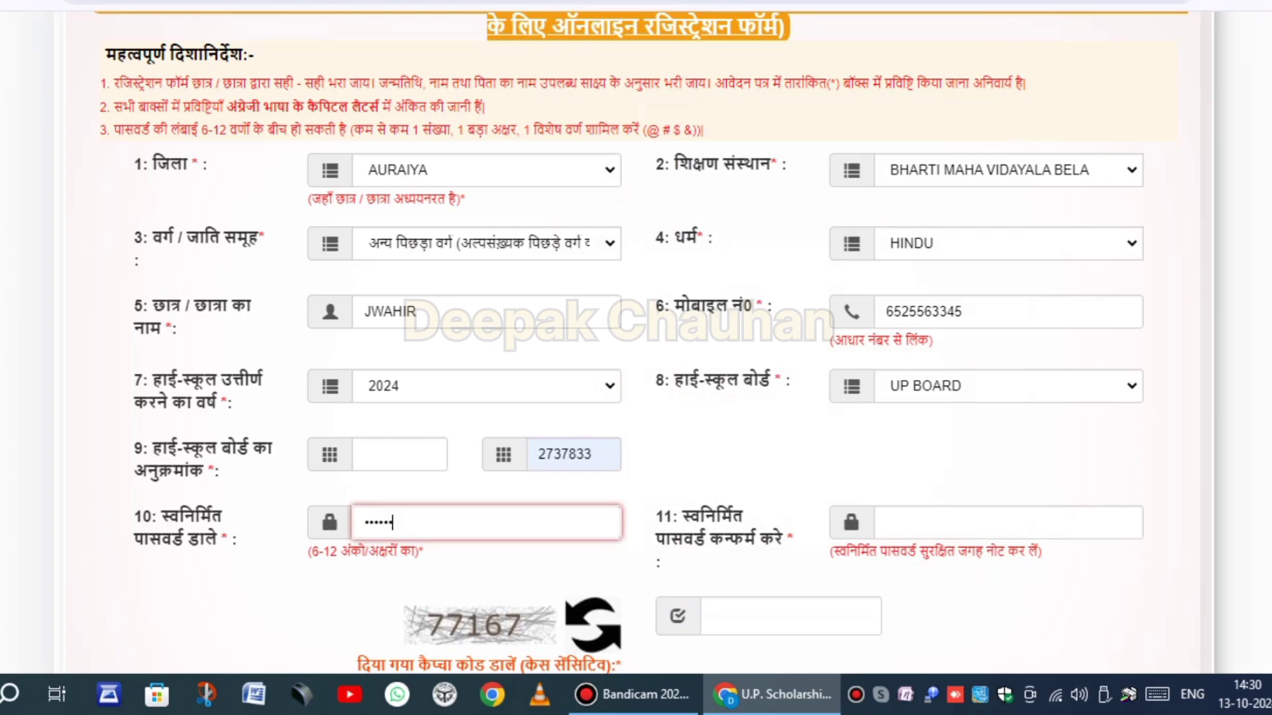
pyautogui.press('BackSpace')
pyautogui.press('BackSpace')
pyautogui.press('BackSpace')
pyautogui.press('BackSpace')
pyautogui.press('BackSpace')
pyautogui.press('BackSpace')
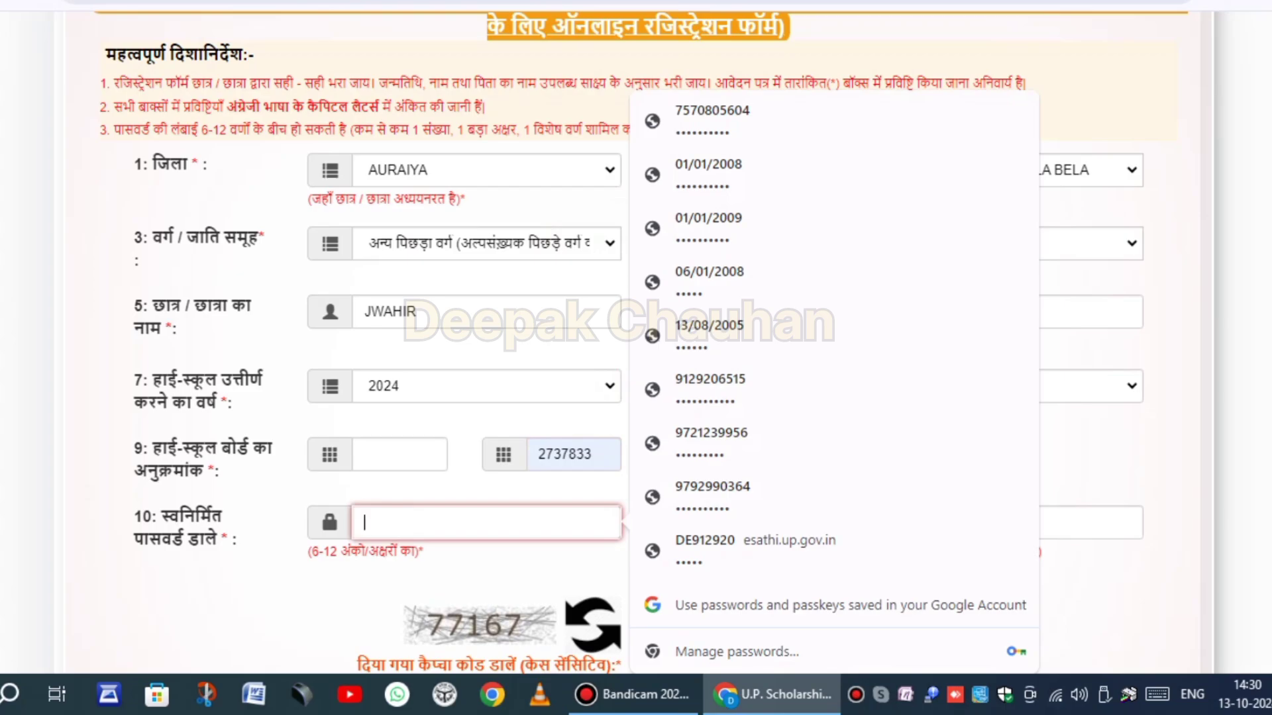
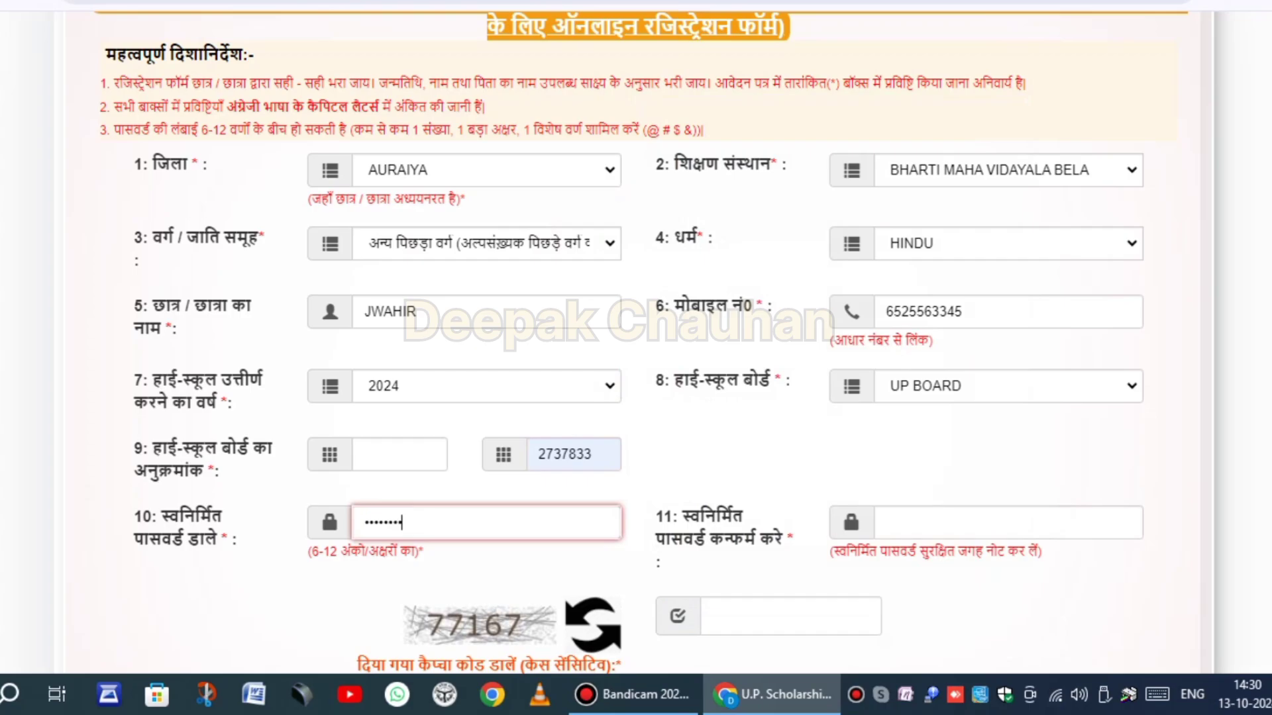
pyautogui.click(889, 522)
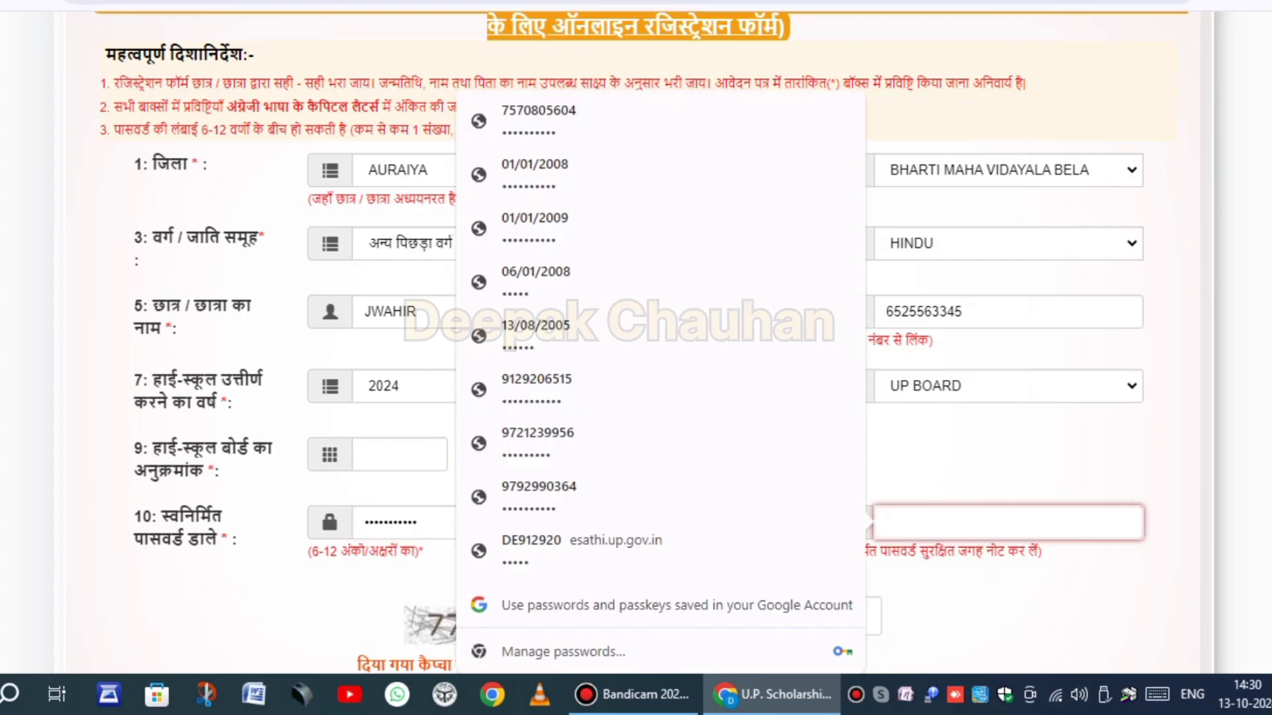
pyautogui.write('J')
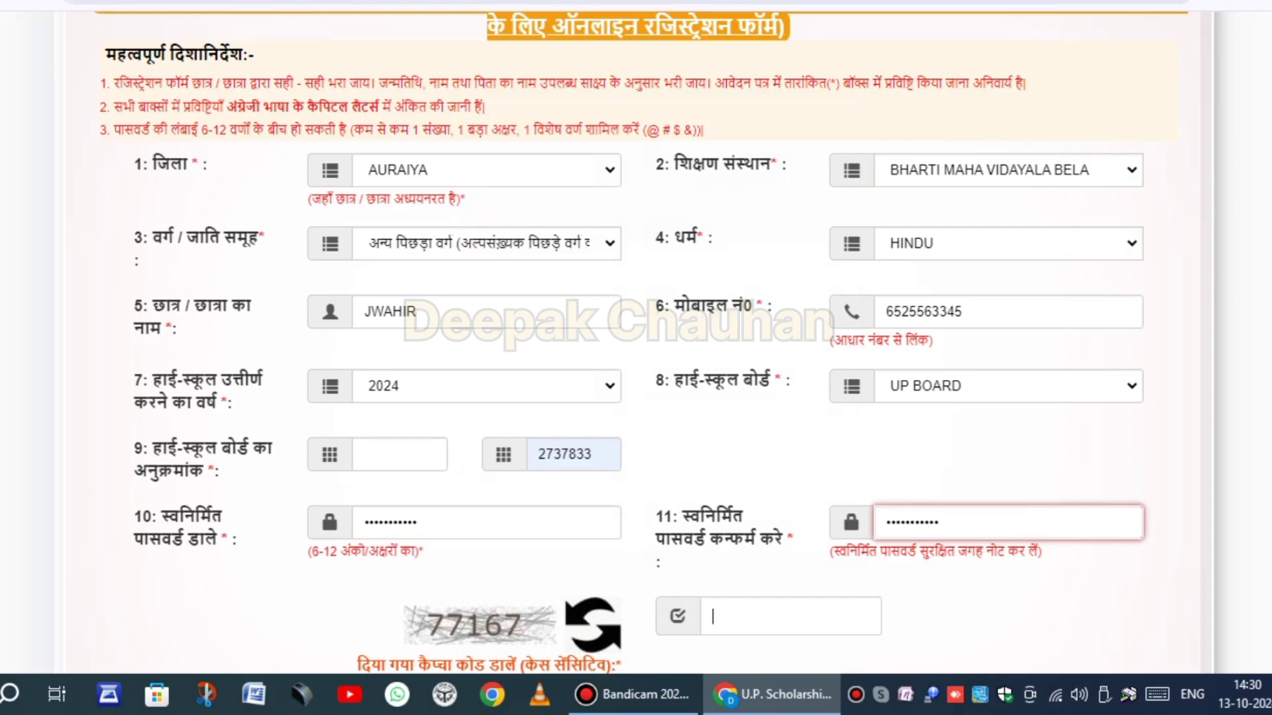
pyautogui.click(713, 616)
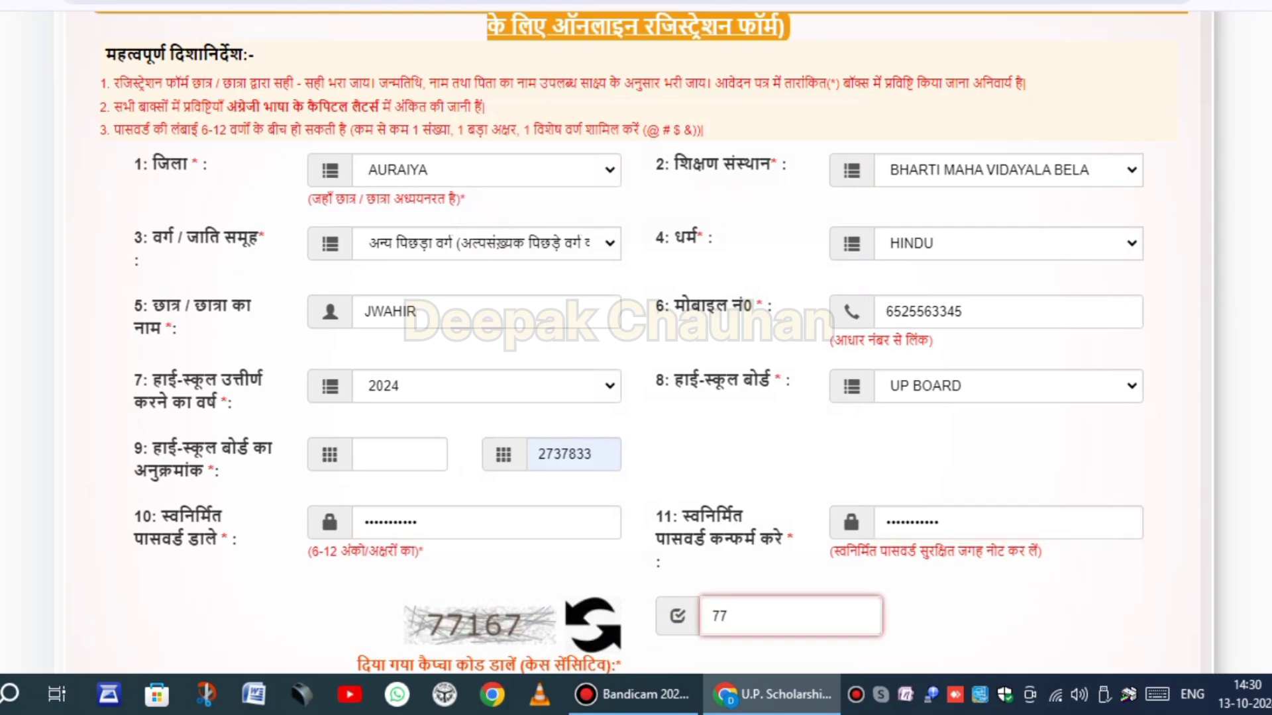
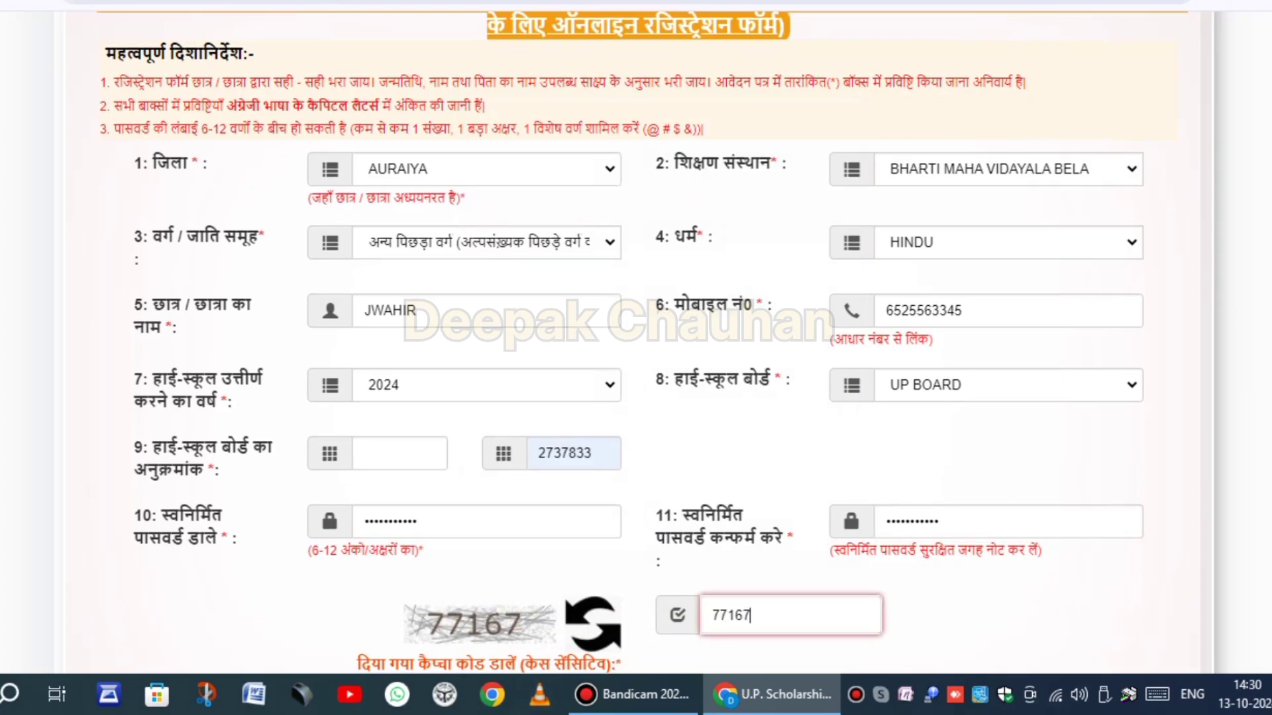
pyautogui.scroll(-3, 636, 341)
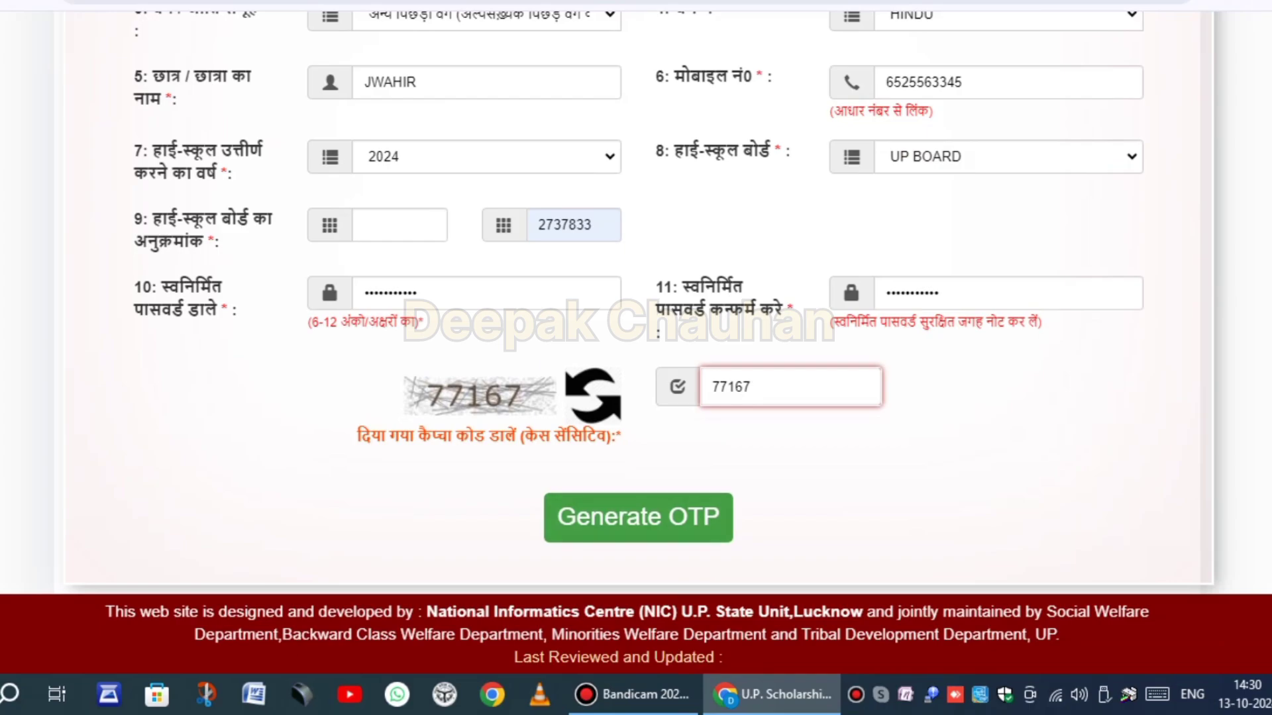
# Generate the OTP and enter the new captcha code on the OTP page
pyautogui.press('Return')
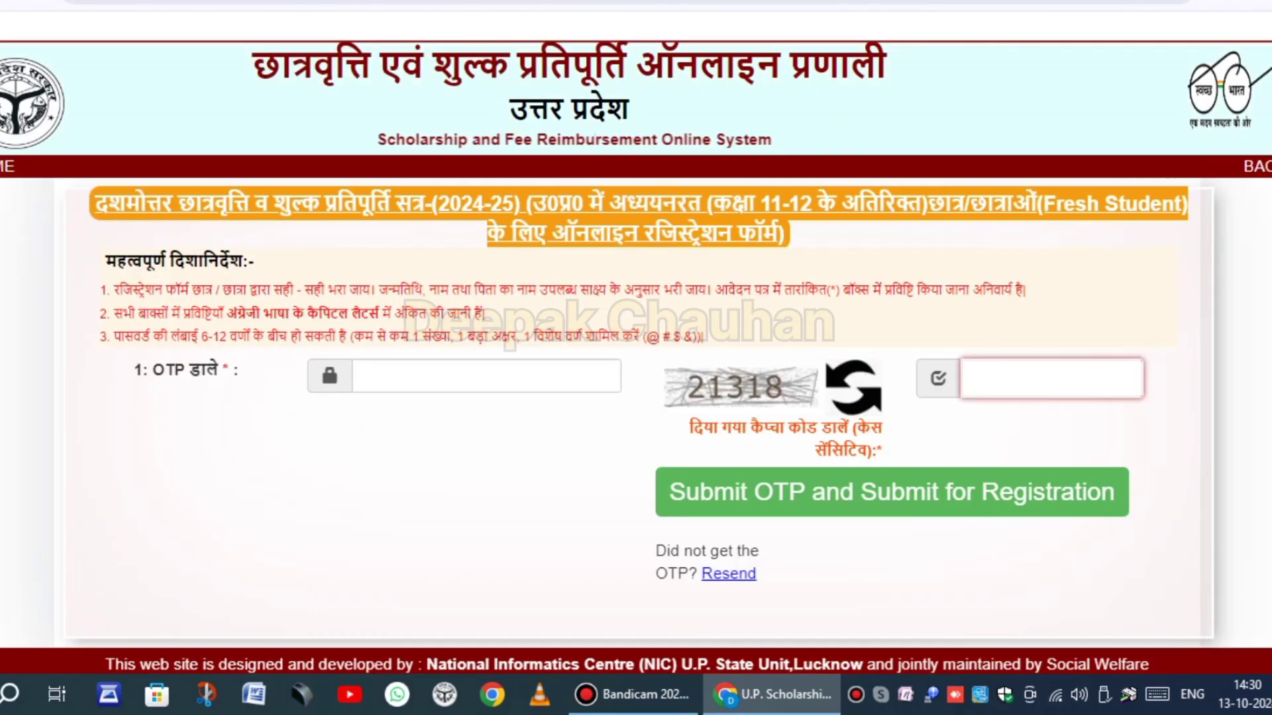
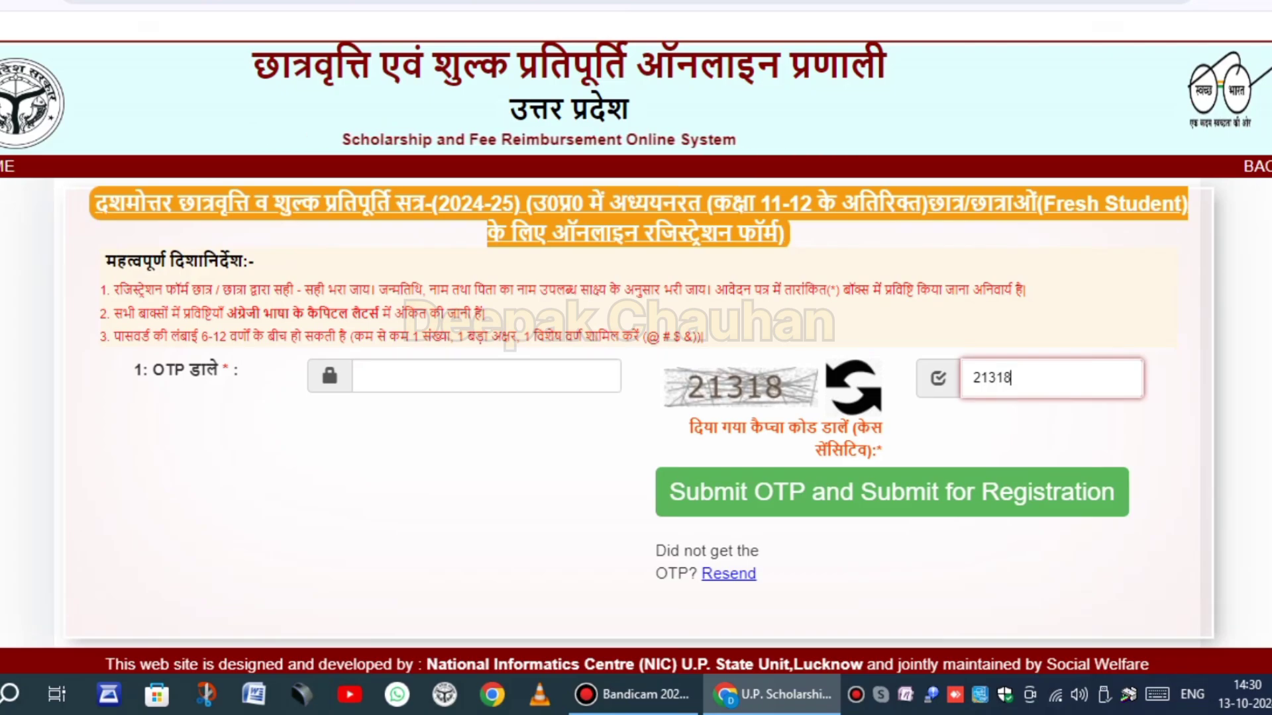
pyautogui.moveTo(486, 233); pyautogui.dragTo(881, 450)
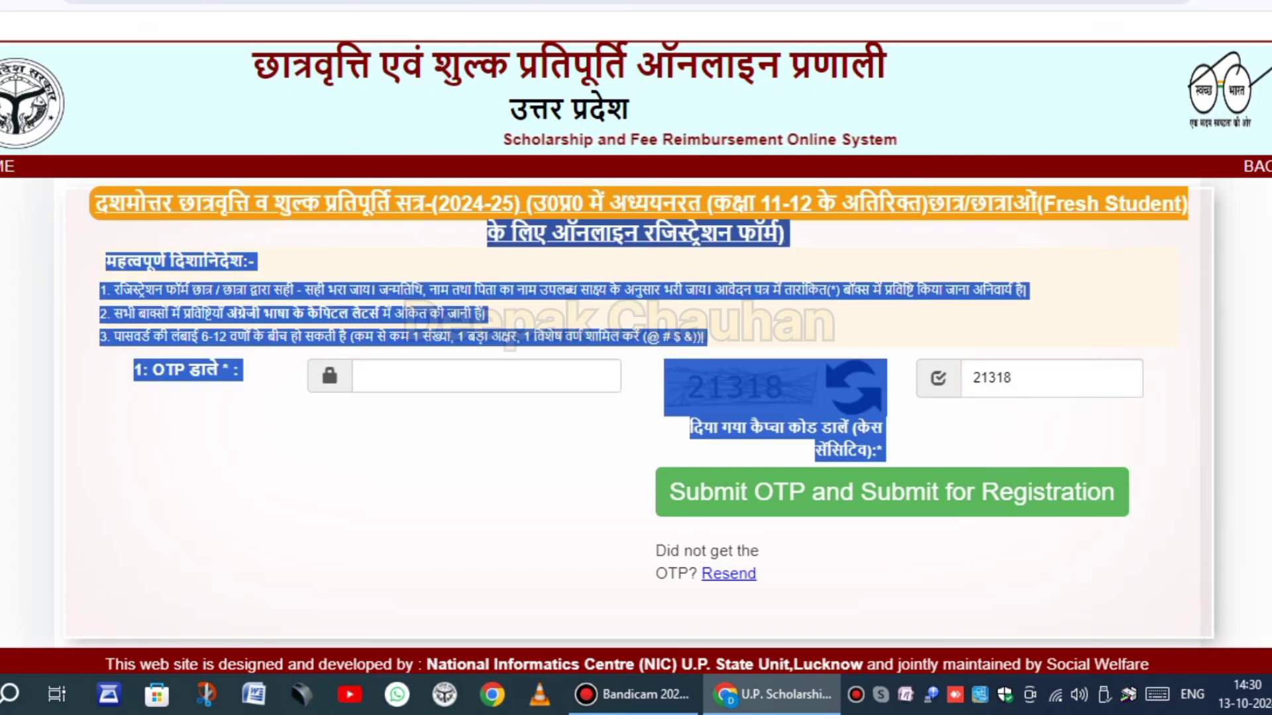